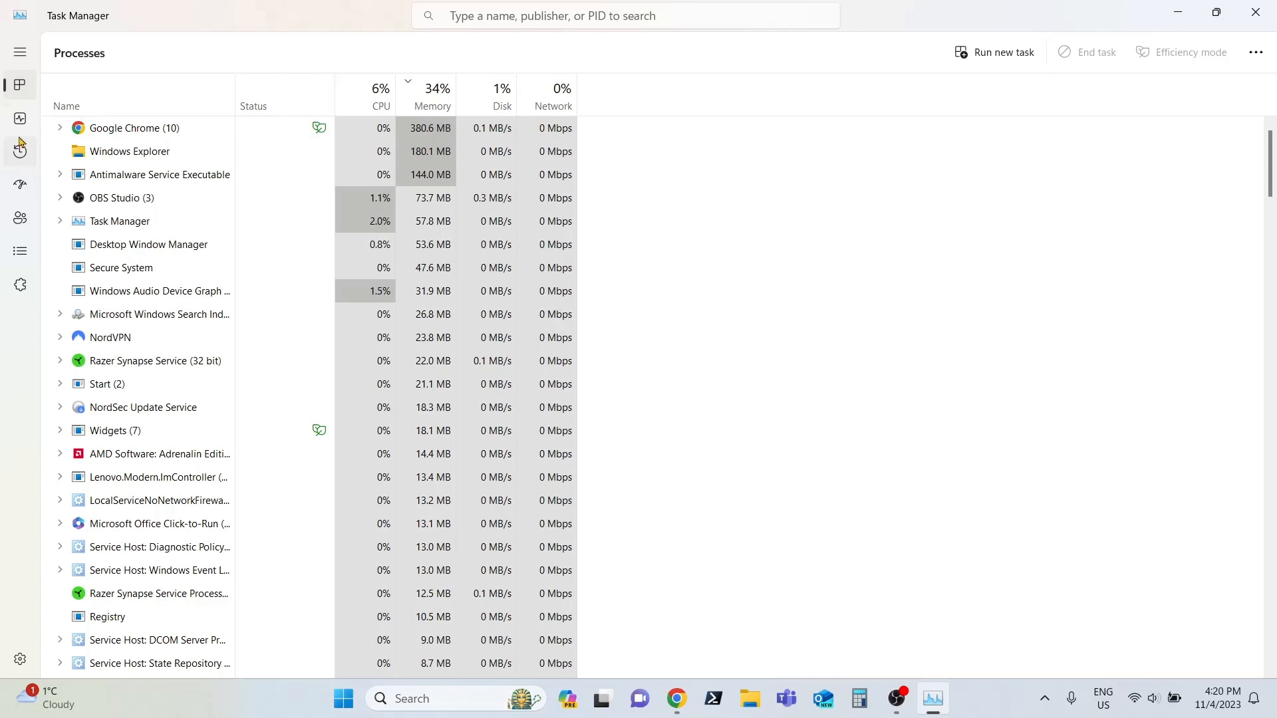
Step: Check the CPU performance details in Task Manager for virtualization support, and close Task Manager
{"action": "left_click", "coordinate": [21, 118]}
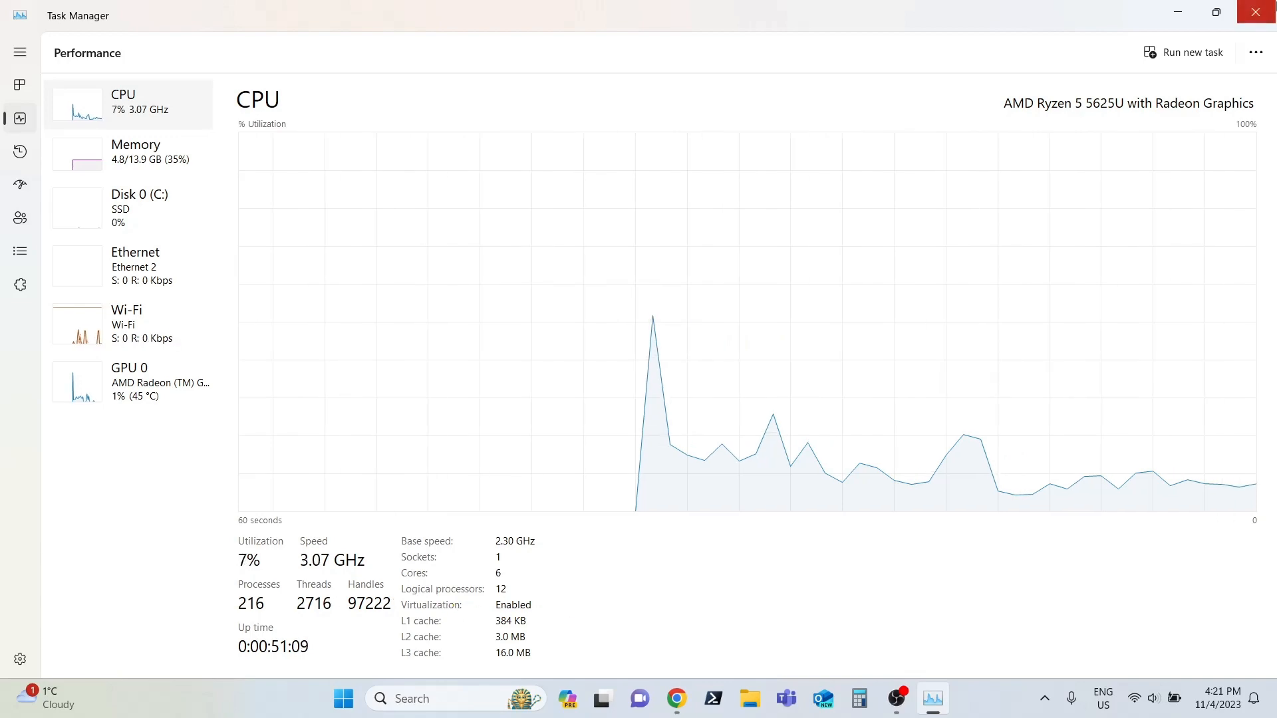
{"action": "left_click", "coordinate": [1255, 12]}
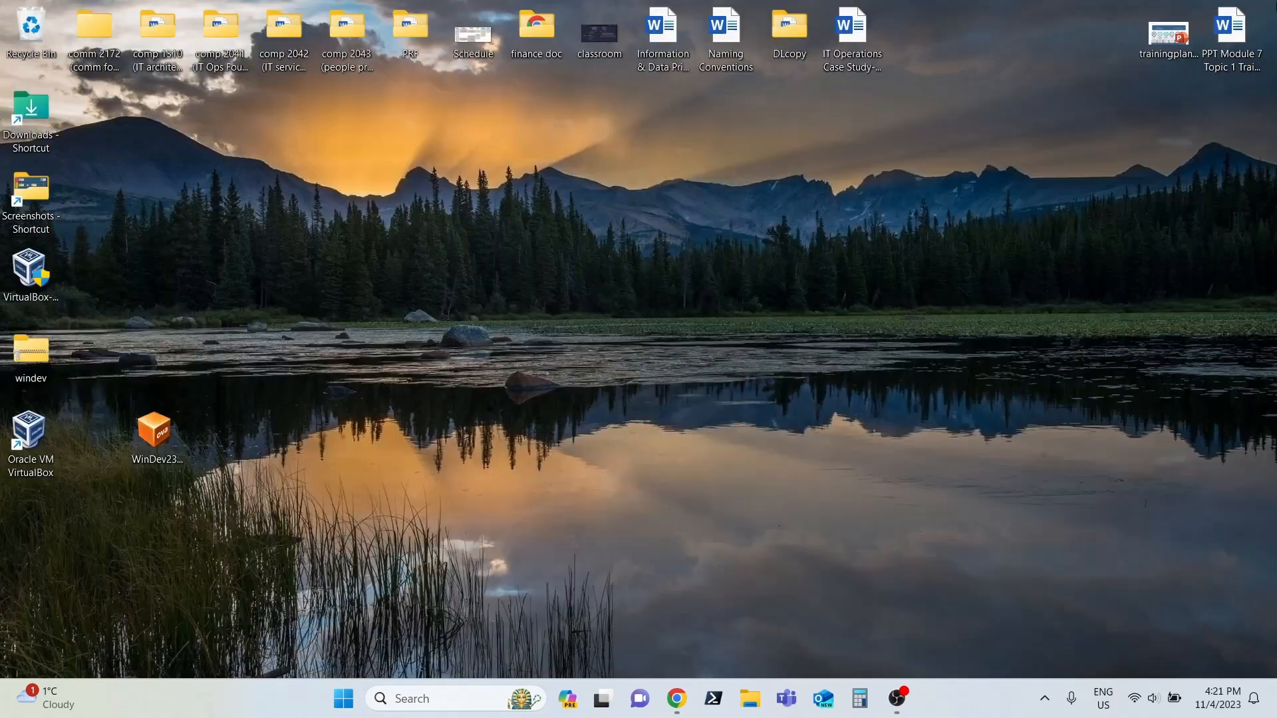
Step: Switch to Chrome, download the VirtualBox 7.0.12 installer for Windows hosts from virtualbox.org, and close that page
{"action": "left_click", "coordinate": [697, 700]}
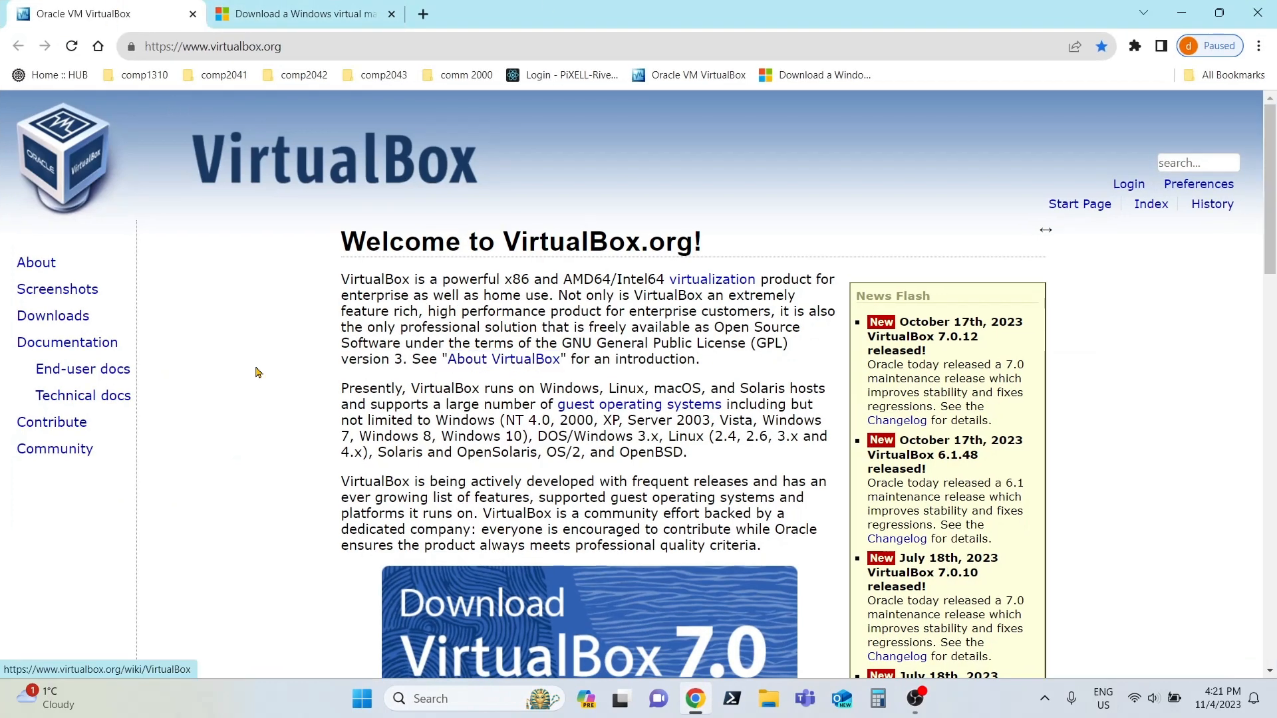
{"action": "left_click", "coordinate": [49, 318]}
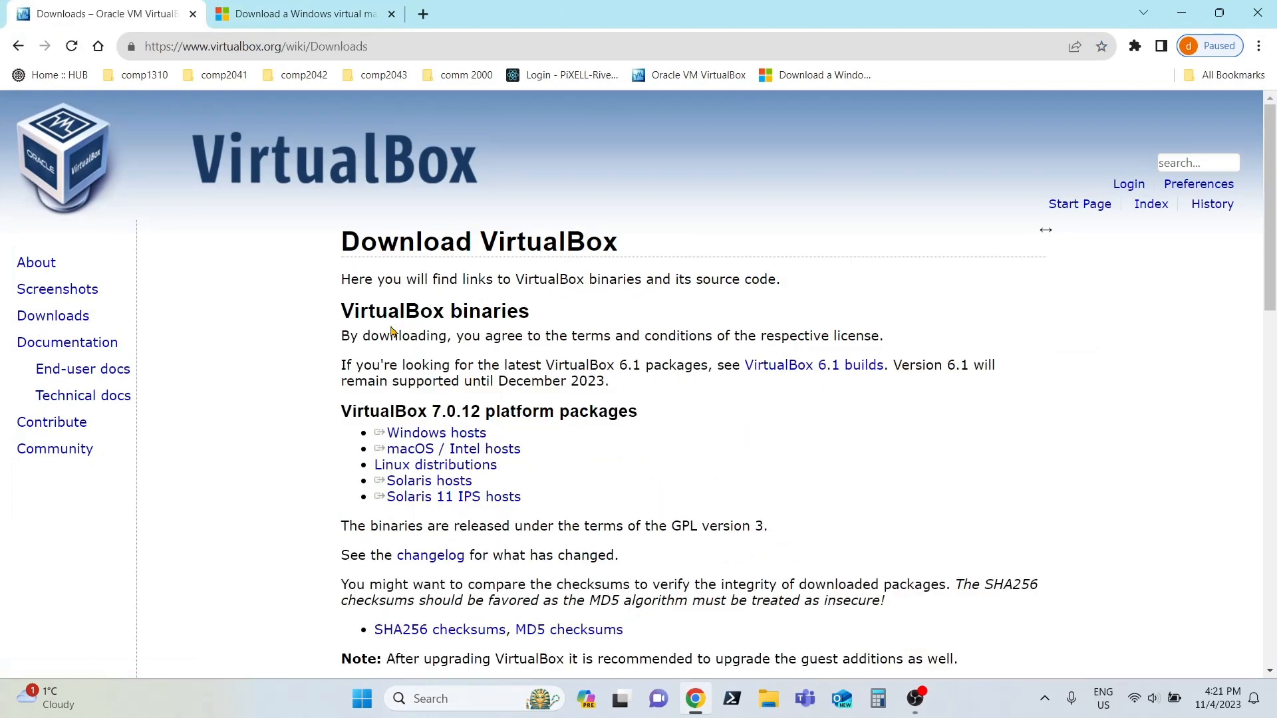
{"action": "left_click", "coordinate": [456, 436]}
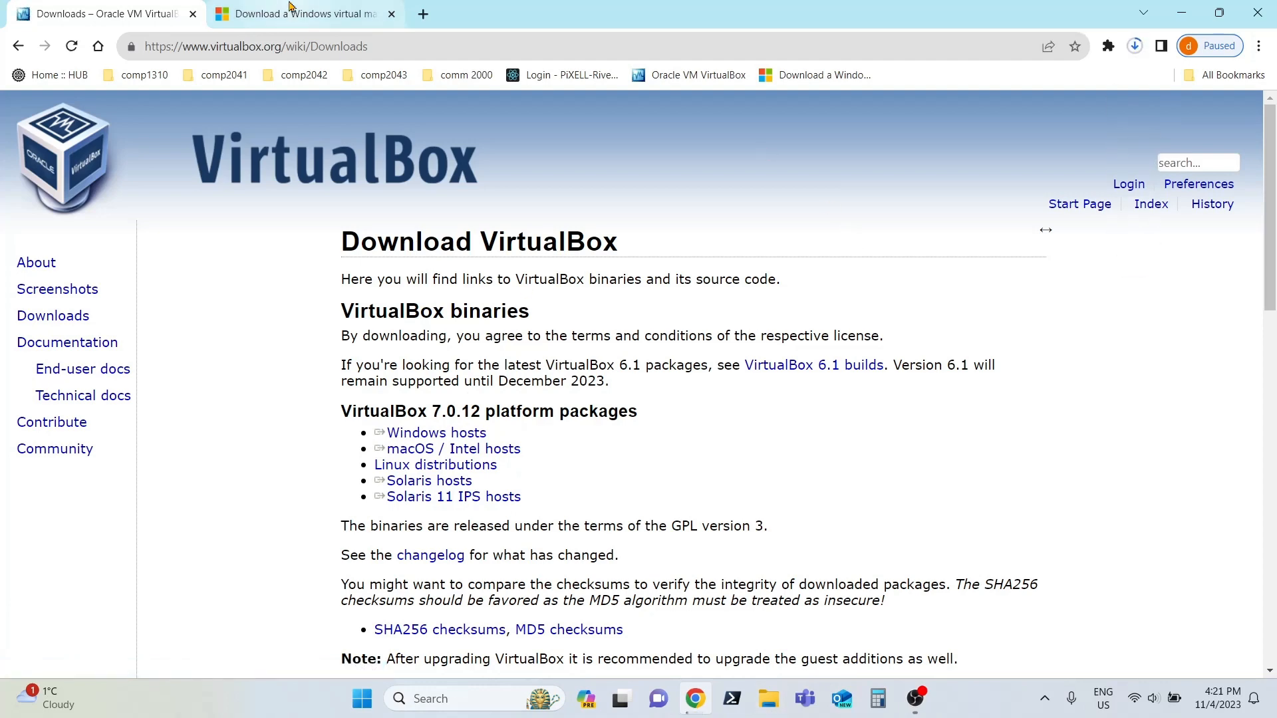
{"action": "left_click", "coordinate": [193, 14]}
Step: Start downloading the VirtualBox package of the Windows 11 development virtual machine, and exit Chrome despite the running download
{"action": "scroll", "coordinate": [487, 466], "scroll_direction": "down", "scroll_amount": 3}
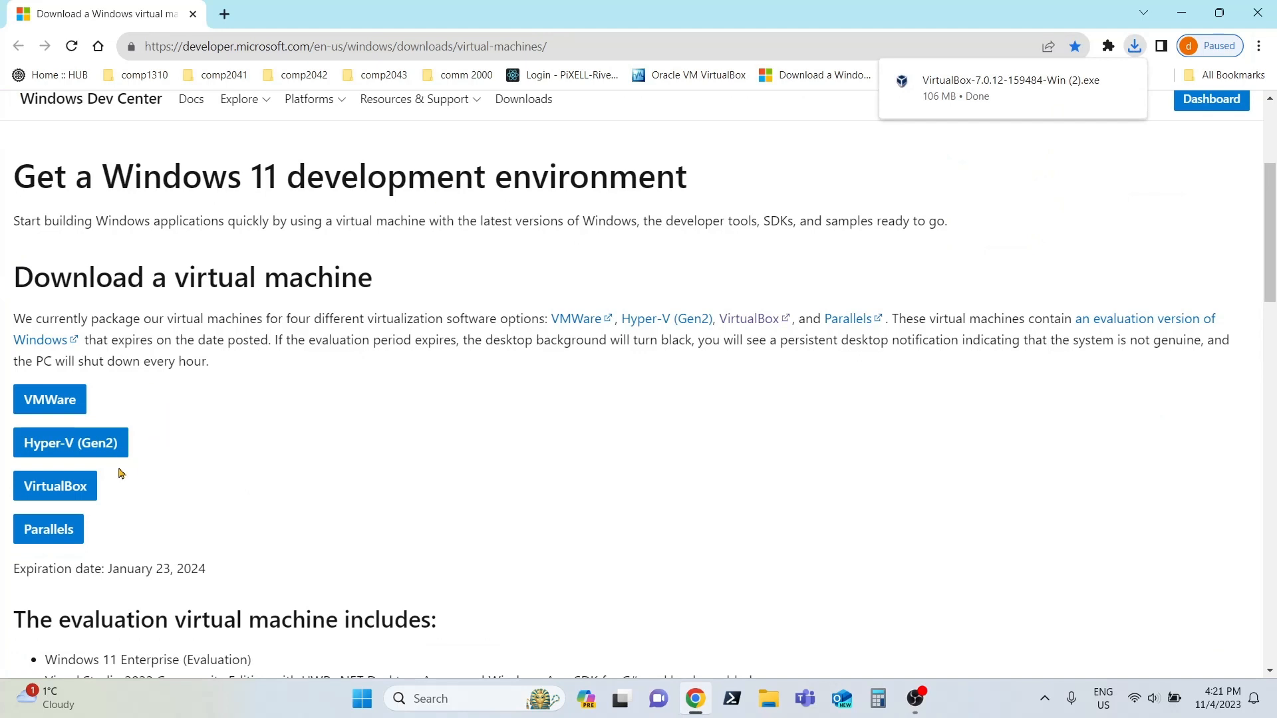
{"action": "left_click", "coordinate": [71, 492]}
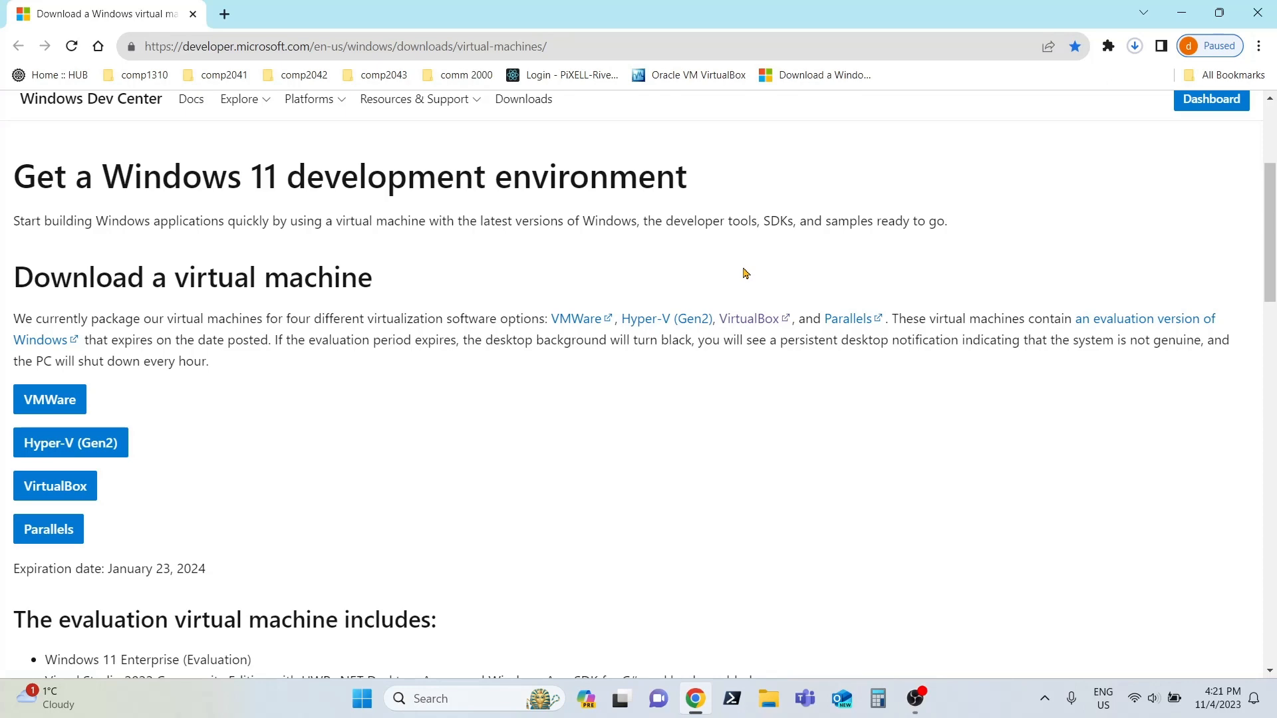
{"action": "left_click", "coordinate": [1257, 12]}
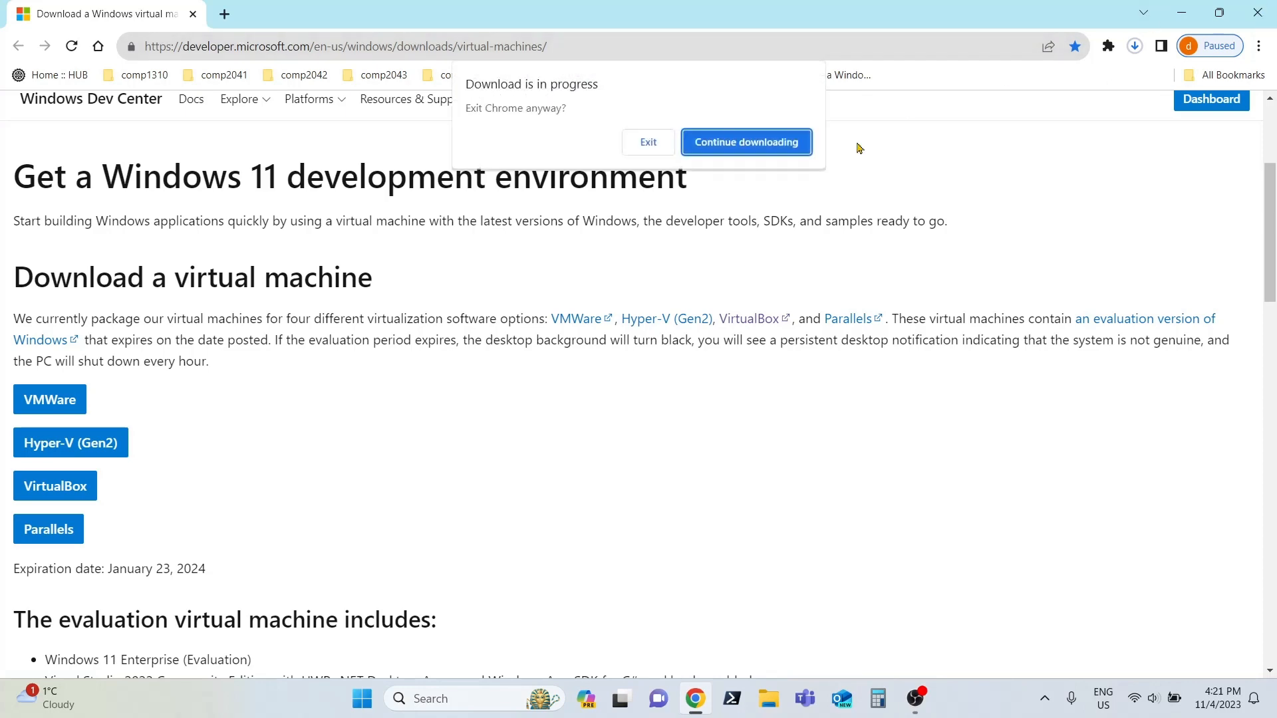
{"action": "left_click", "coordinate": [648, 143]}
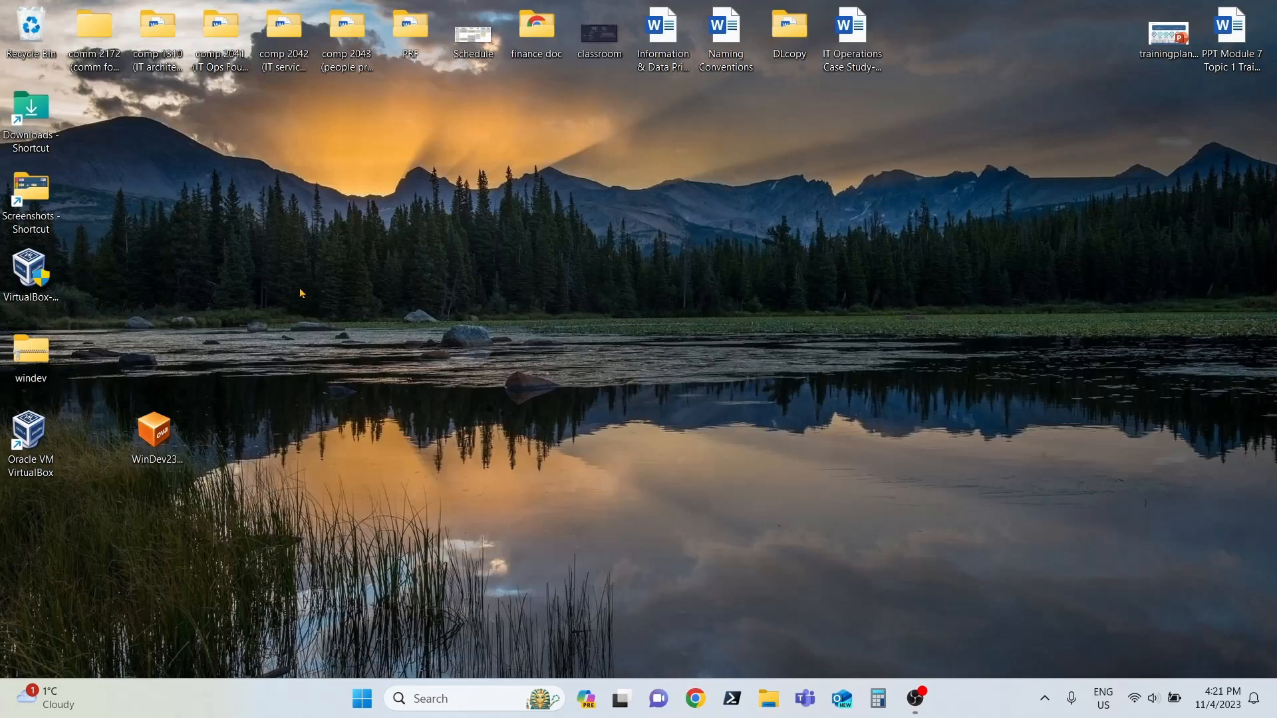
{"action": "left_click_drag", "start_coordinate": [30, 349], "coordinate": [94, 432]}
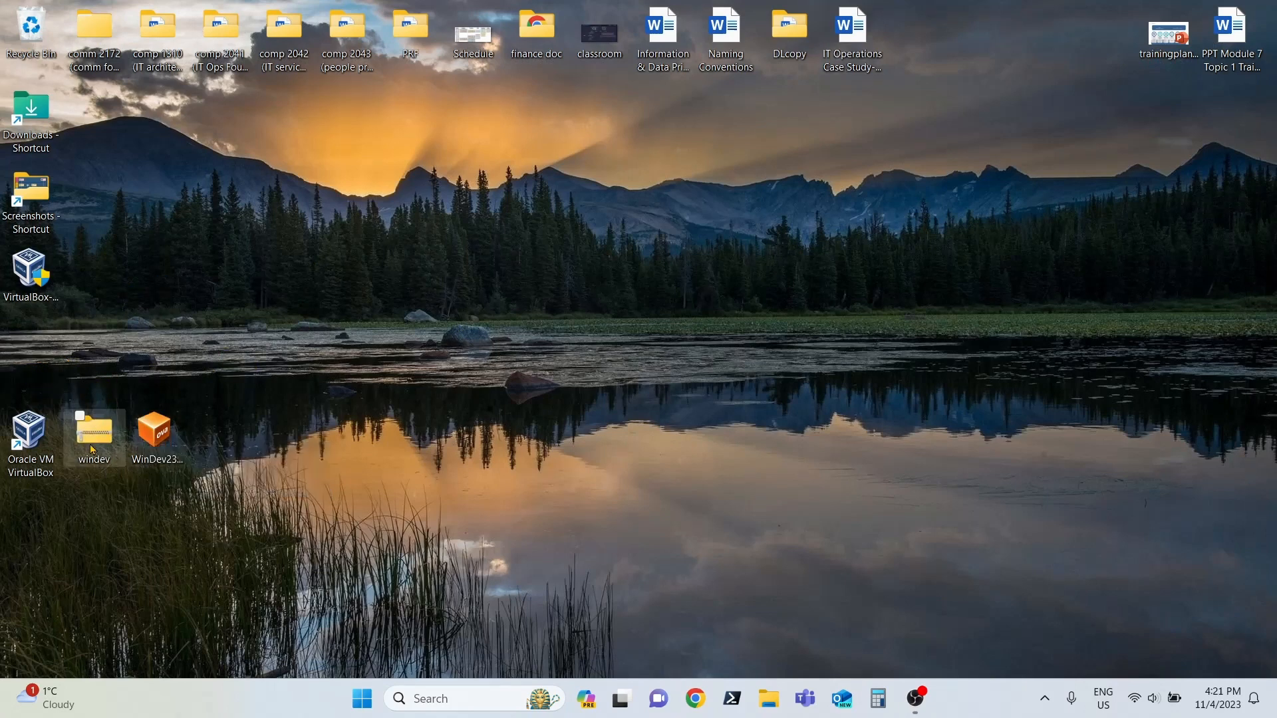
{"action": "left_click_drag", "start_coordinate": [369, 313], "coordinate": [163, 510]}
{"action": "left_click_drag", "start_coordinate": [101, 436], "coordinate": [65, 350]}
{"action": "left_click", "coordinate": [348, 357]}
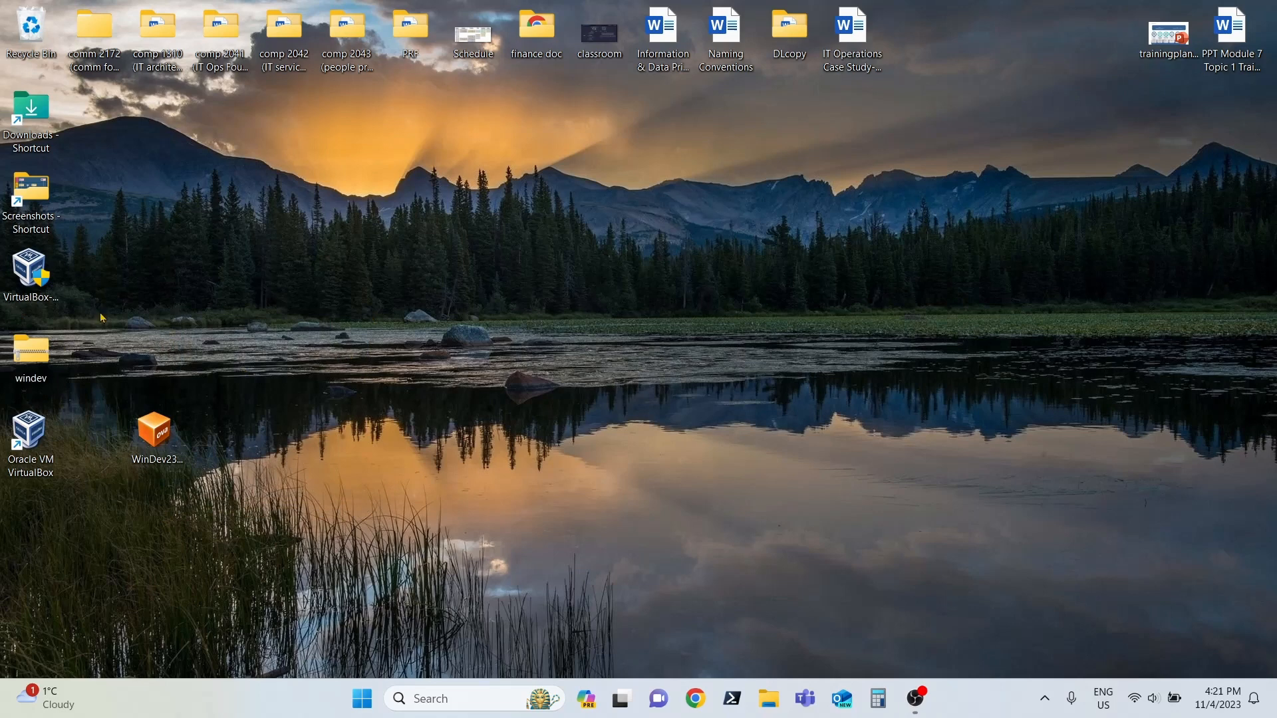
{"action": "left_click_drag", "start_coordinate": [48, 267], "coordinate": [158, 280]}
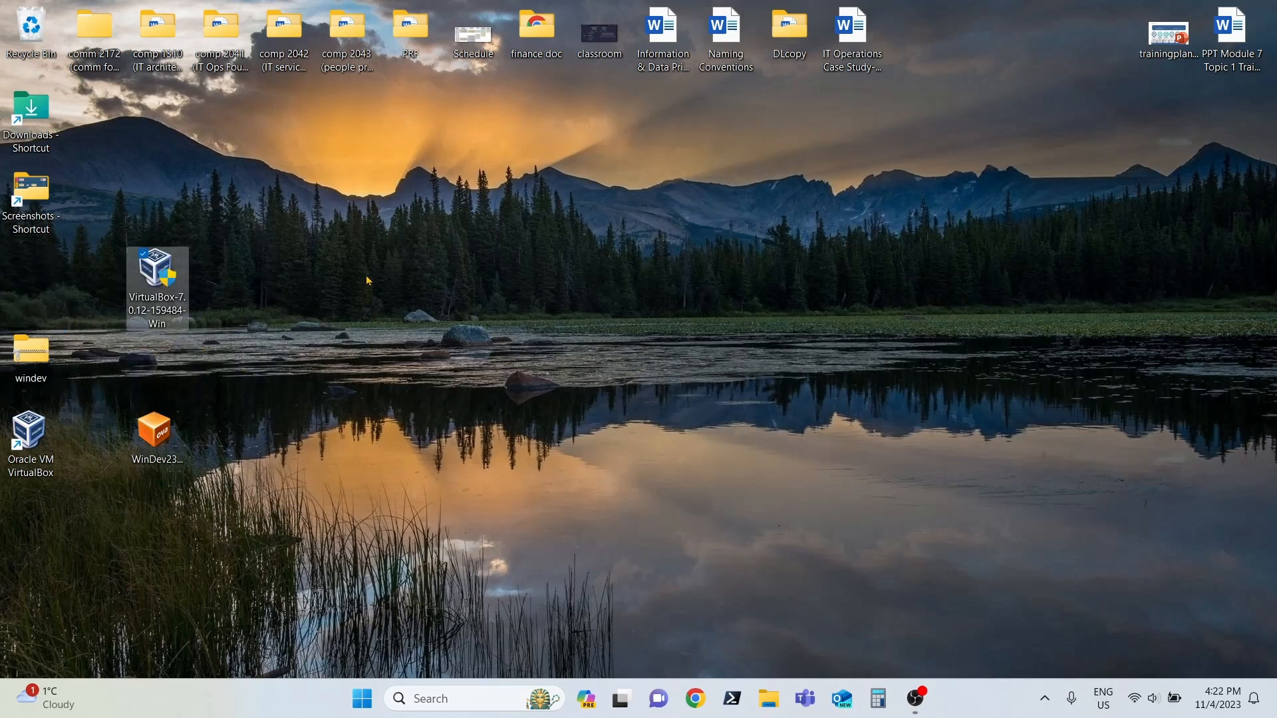
{"action": "left_click_drag", "start_coordinate": [331, 195], "coordinate": [101, 326]}
{"action": "left_click_drag", "start_coordinate": [166, 273], "coordinate": [40, 270]}
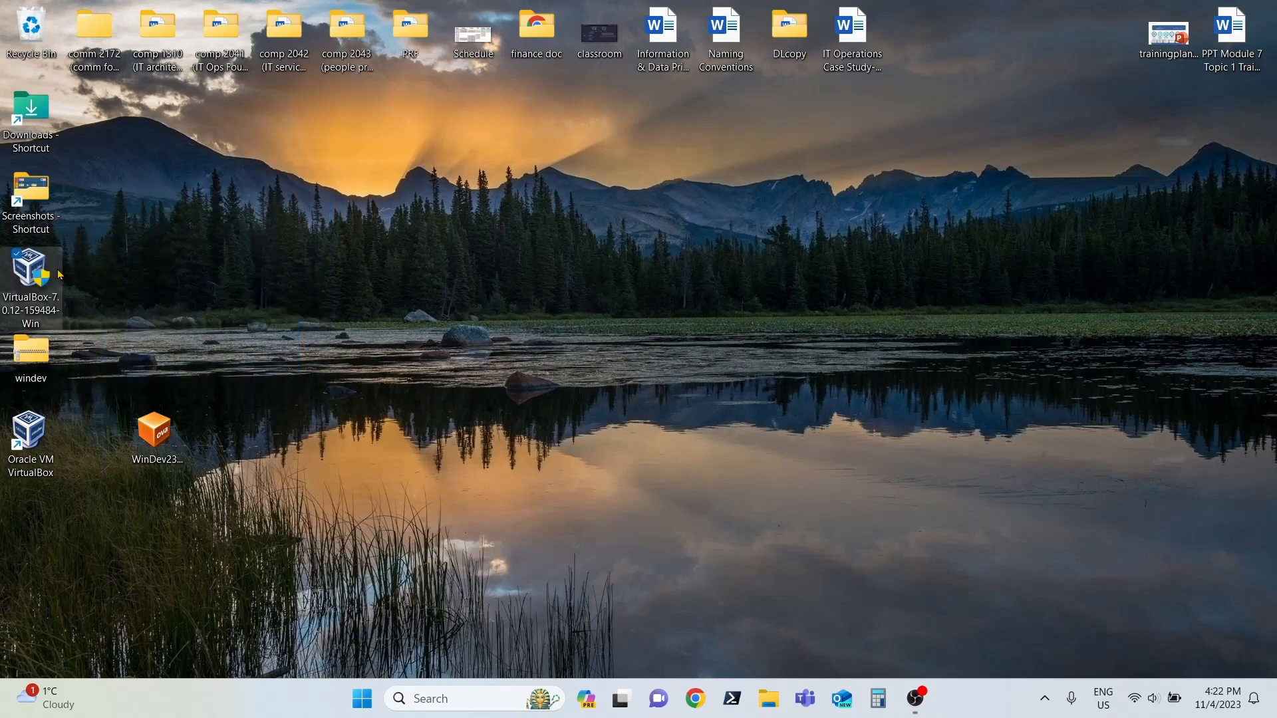
Step: Open Oracle VM VirtualBox from its desktop shortcut to view the manager, and close it again
{"action": "mouse_move", "coordinate": [36, 434]}
{"action": "left_mouse_down"}
{"action": "mouse_move", "coordinate": [73, 430]}
{"action": "mouse_move", "coordinate": [176, 301]}
{"action": "mouse_move", "coordinate": [48, 439]}
{"action": "left_mouse_up"}
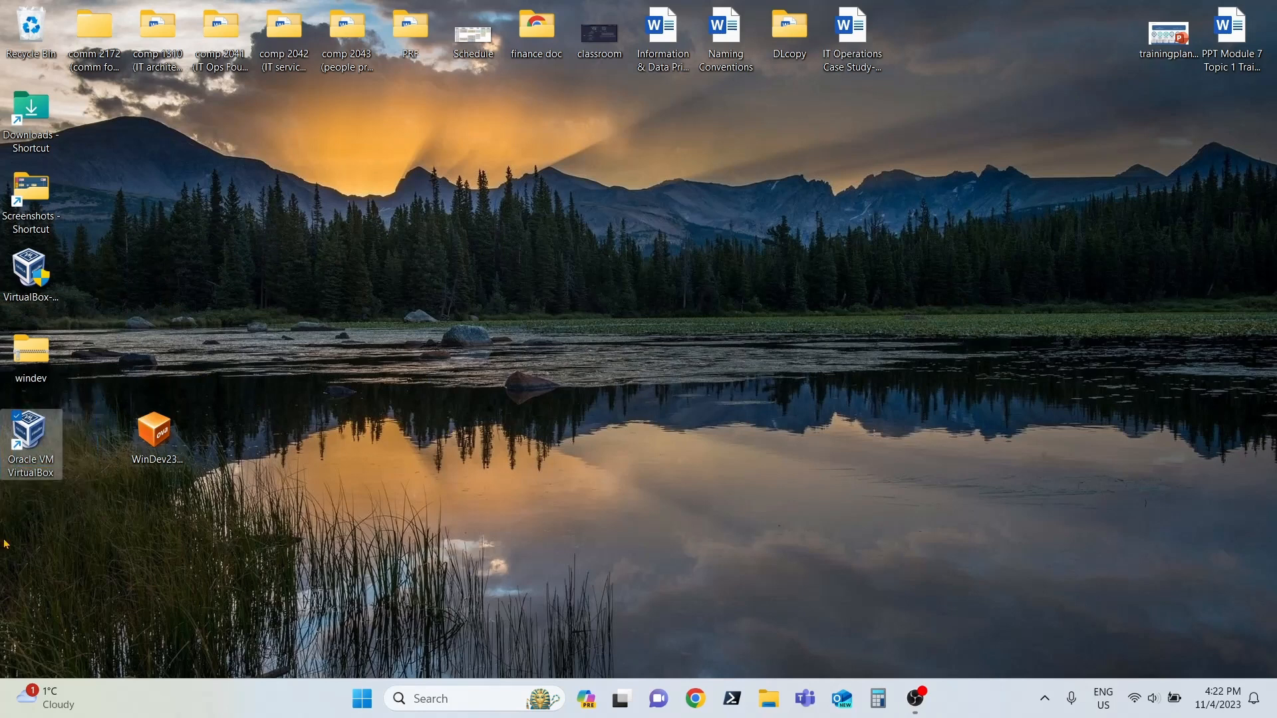
{"action": "key", "text": "Return"}
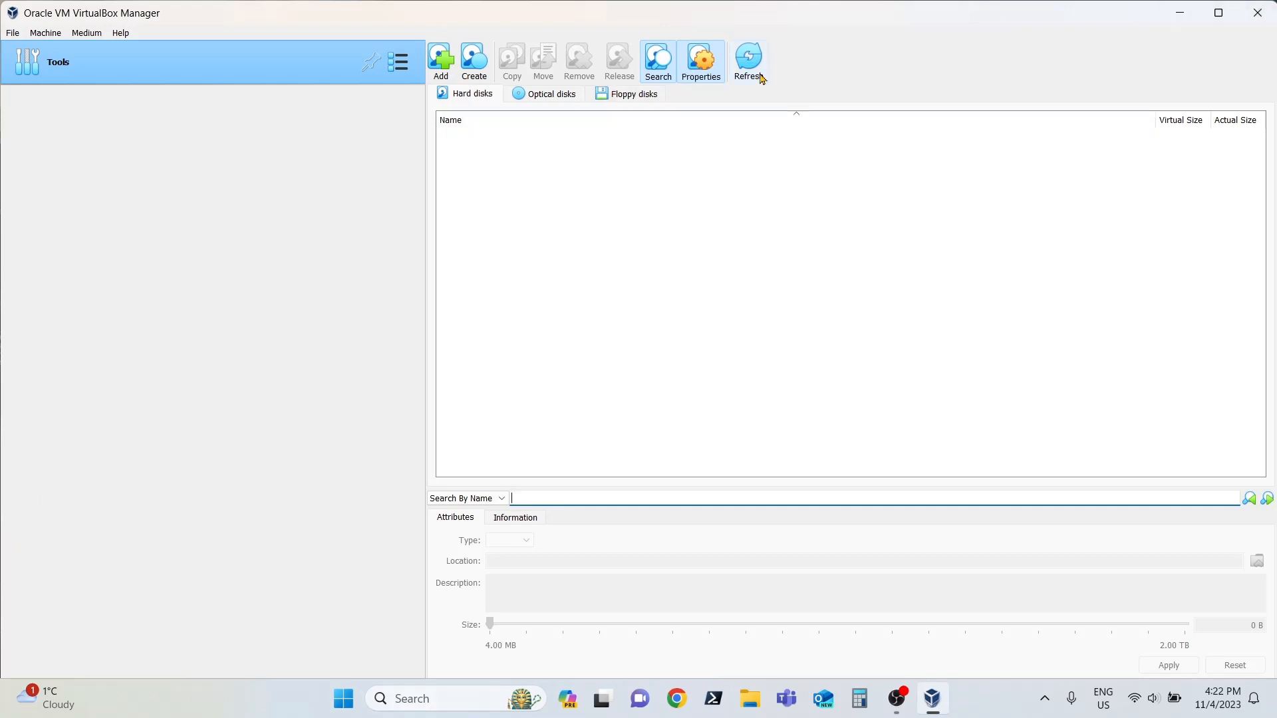
{"action": "left_click", "coordinate": [1272, 3]}
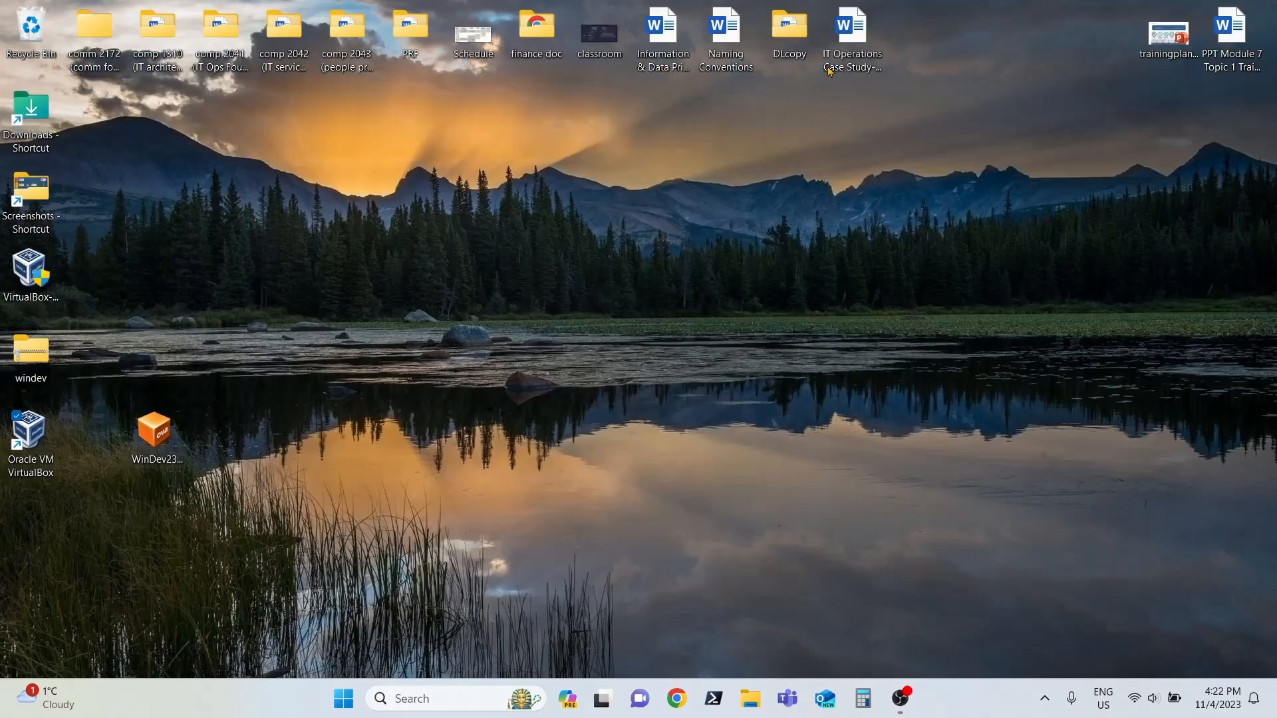
Step: Open the WinDev2310Eval.ova appliance from the desktop for import into VirtualBox, and highlight its file name in the source path
{"action": "left_click_drag", "start_coordinate": [223, 541], "coordinate": [129, 345]}
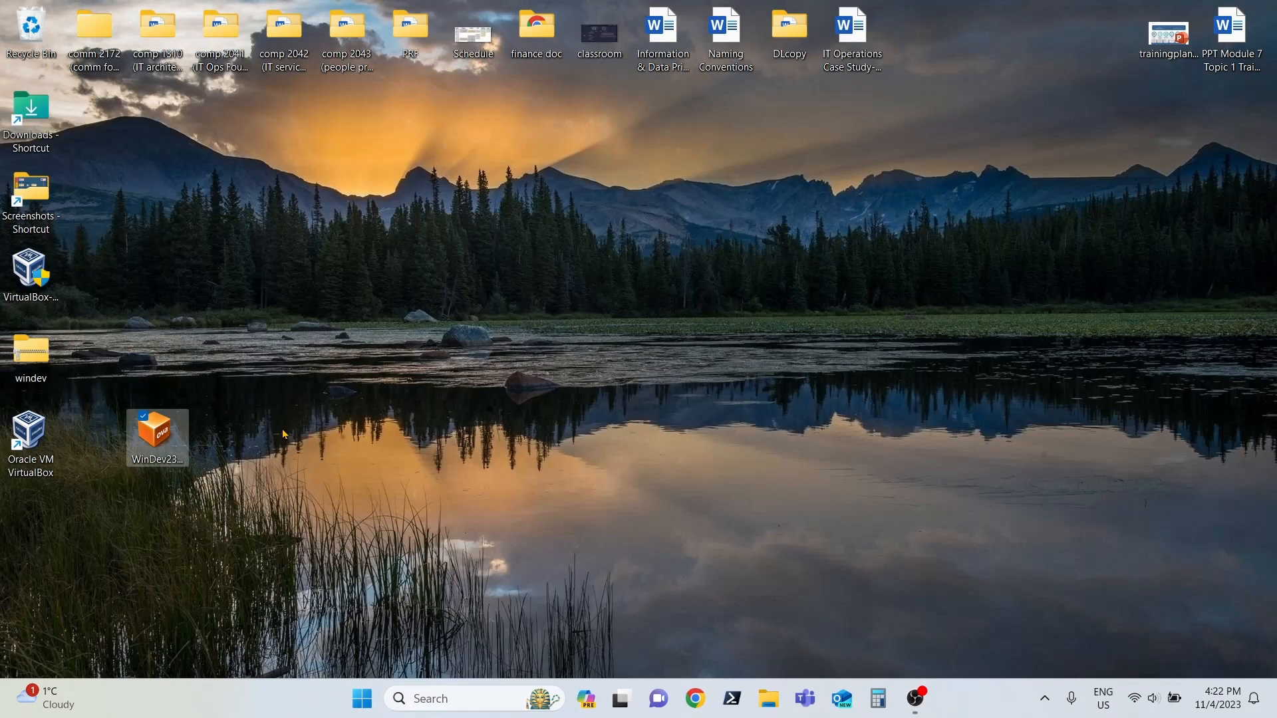
{"action": "key", "text": "Return"}
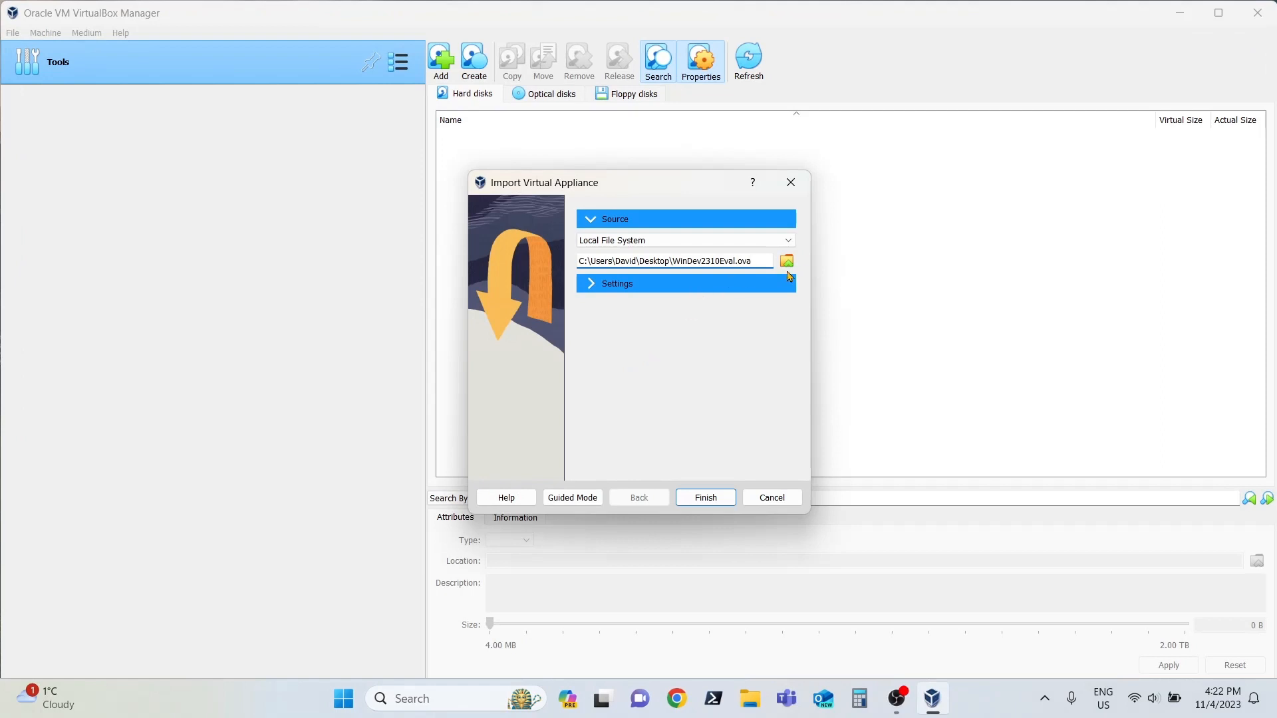
{"action": "left_click_drag", "start_coordinate": [764, 266], "coordinate": [673, 262]}
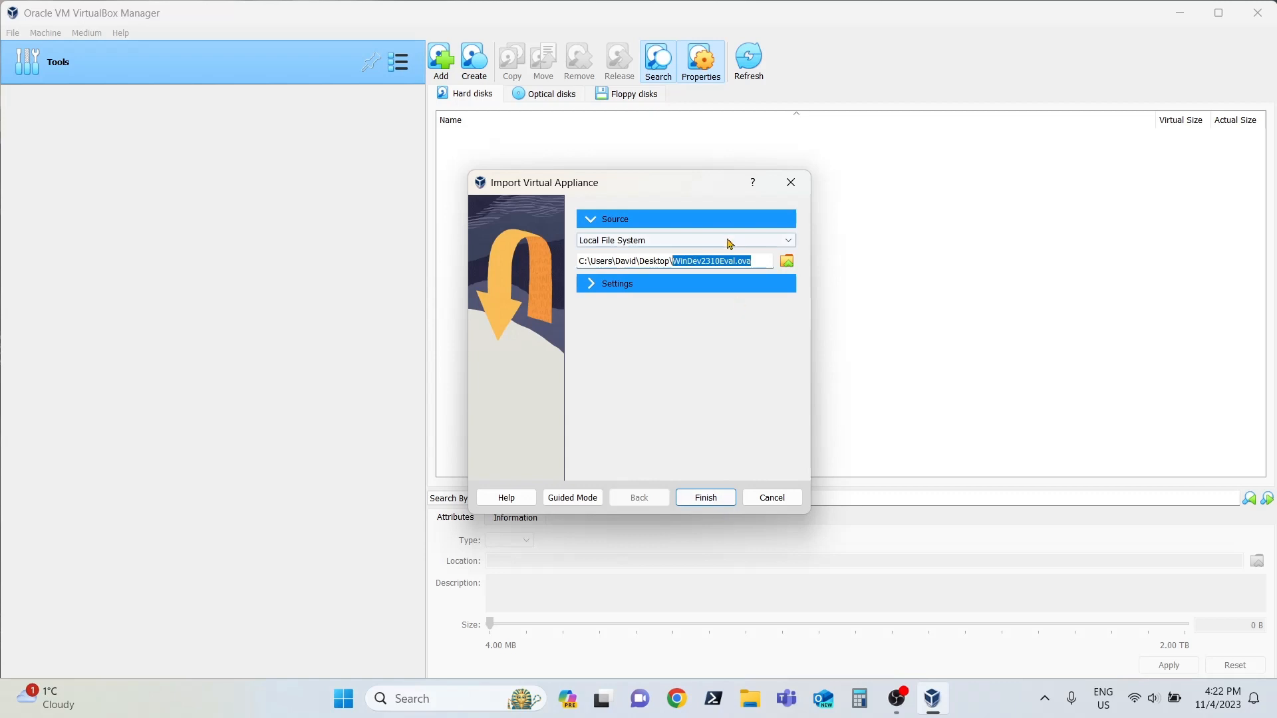
Step: Expand the appliance's import settings and enlarge the import dialog to show them in full width
{"action": "left_click", "coordinate": [590, 284]}
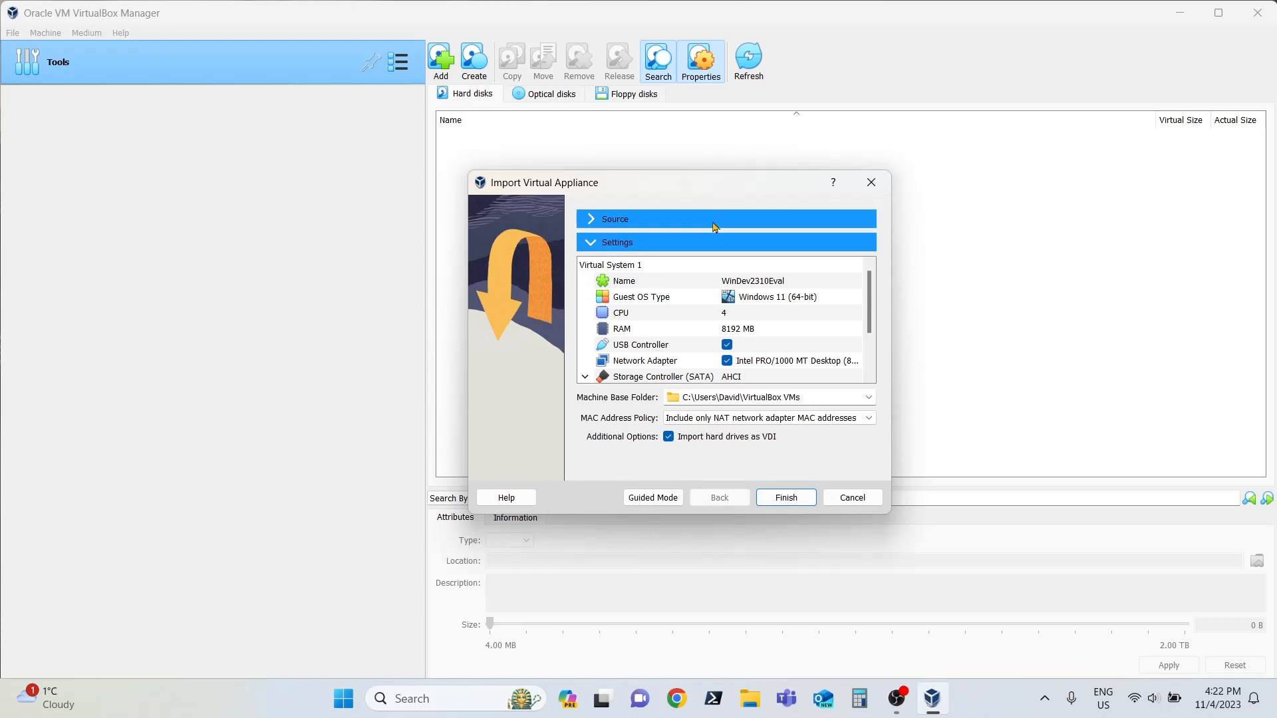
{"action": "left_click_drag", "start_coordinate": [896, 514], "coordinate": [1046, 608]}
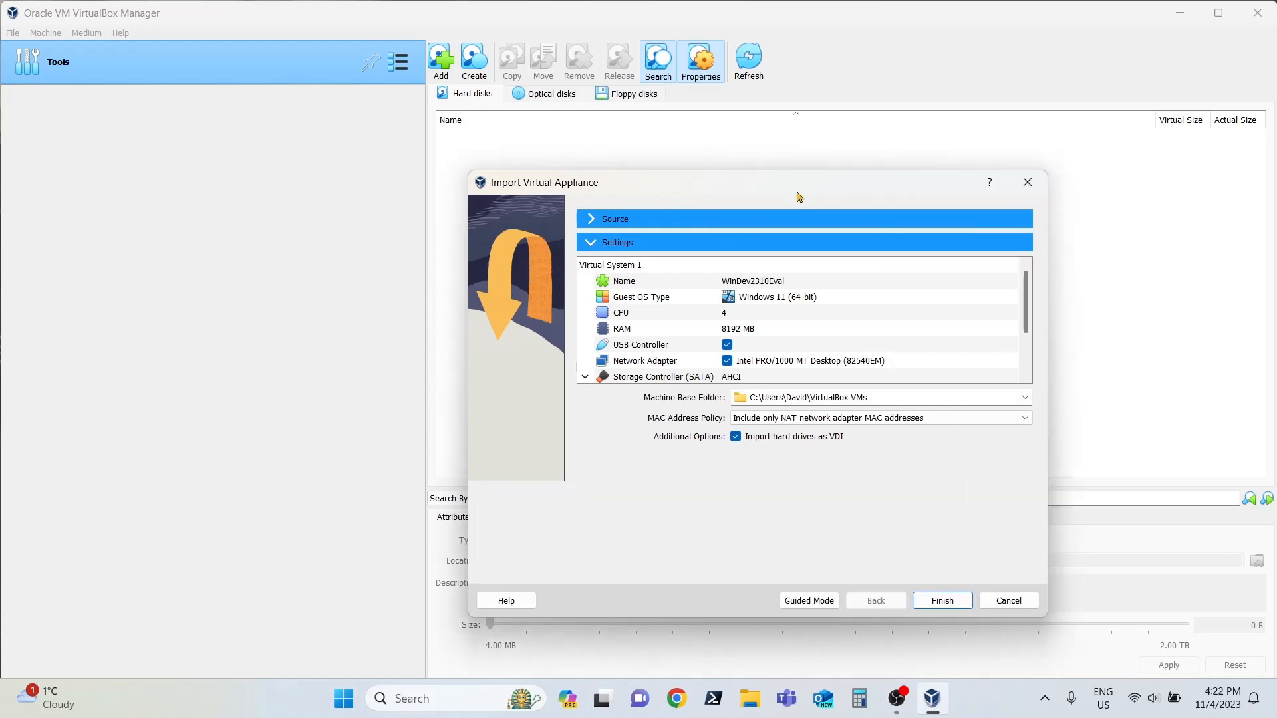
{"action": "left_click_drag", "start_coordinate": [802, 198], "coordinate": [620, 119]}
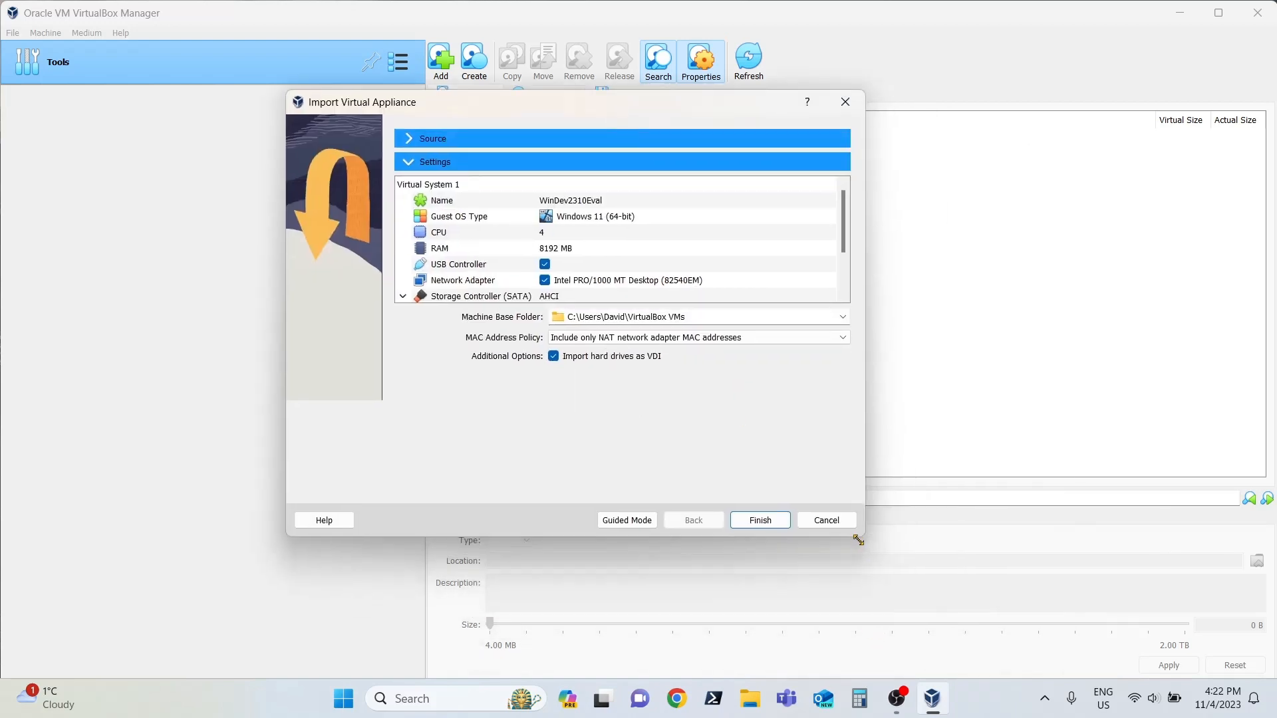
{"action": "left_click_drag", "start_coordinate": [859, 540], "coordinate": [1024, 609]}
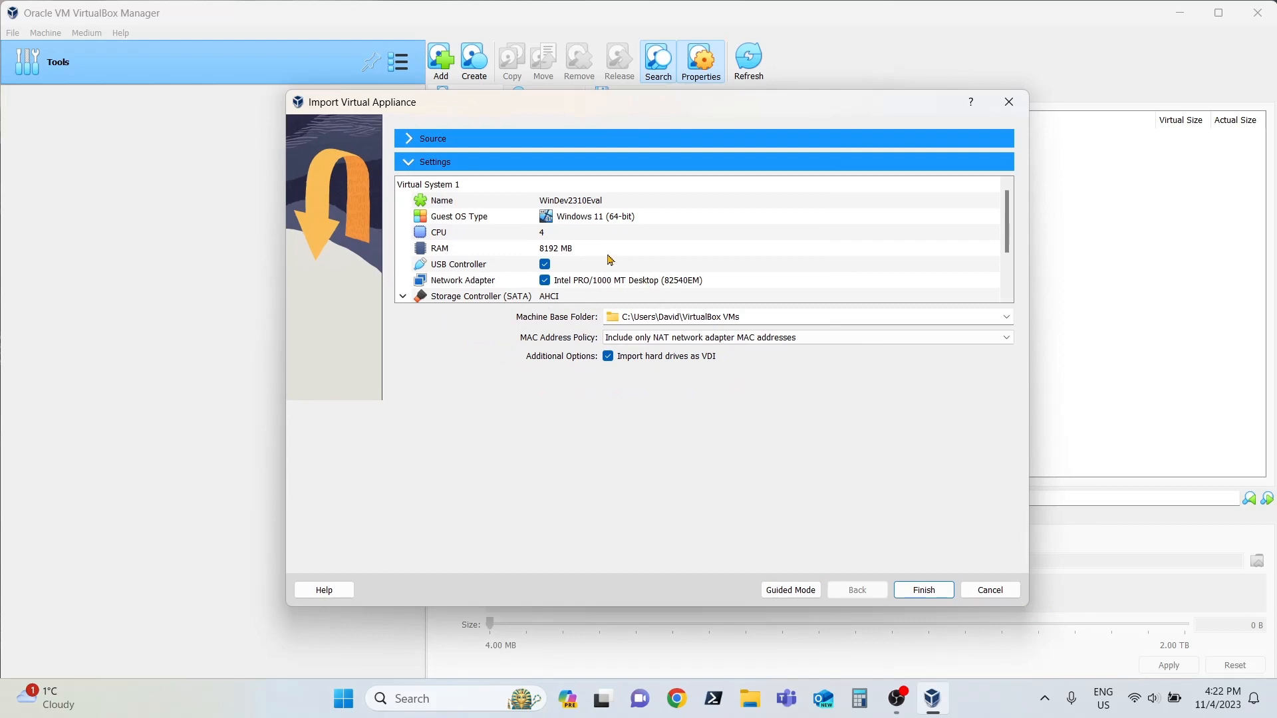
Step: Name the virtual machine being imported "windows 11 test"
{"action": "double_click", "coordinate": [620, 200]}
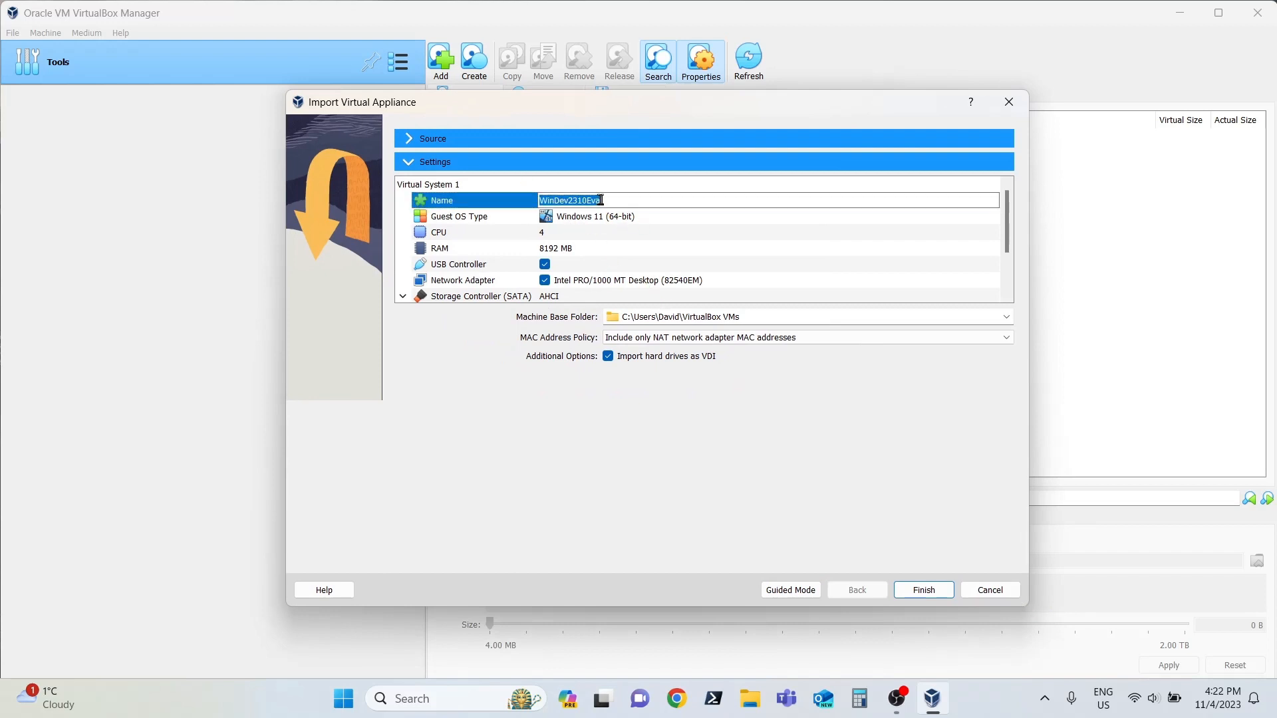
{"action": "type", "text": "windows 11 test"}
Step: Keep the virtual machine's CPU count and set its RAM to 6024 MB
{"action": "double_click", "coordinate": [595, 234]}
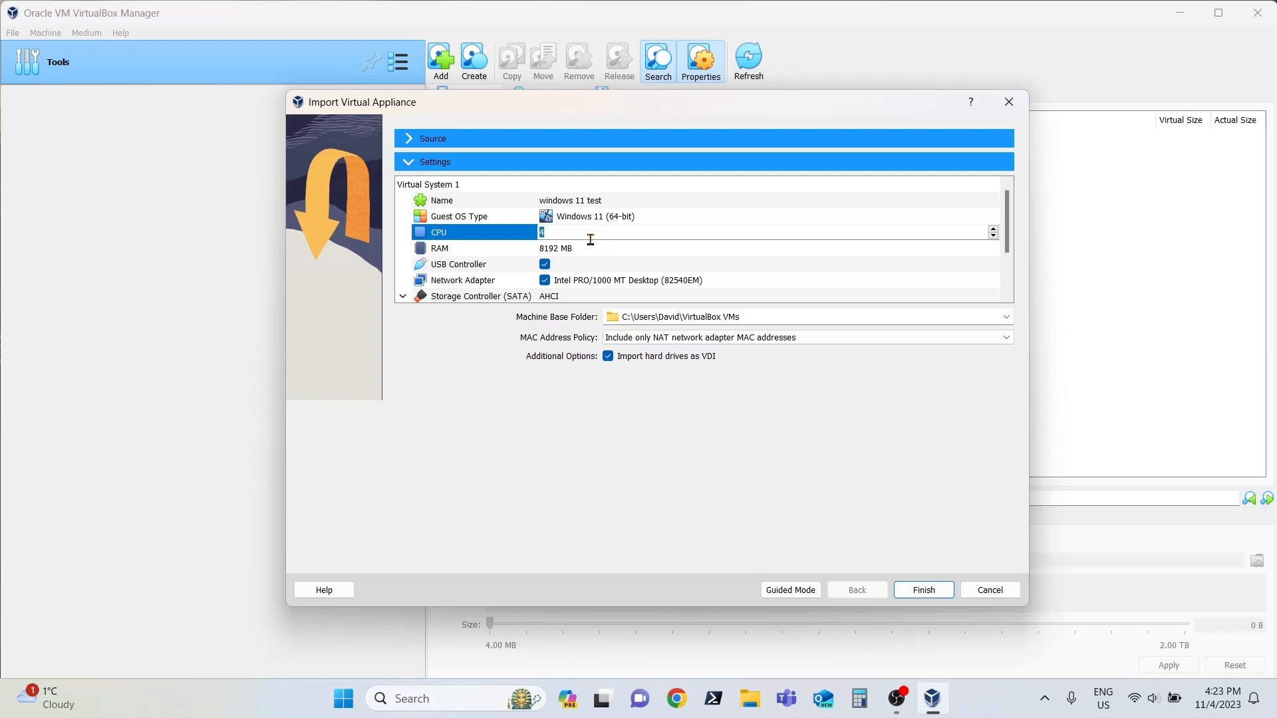
{"action": "double_click", "coordinate": [593, 250]}
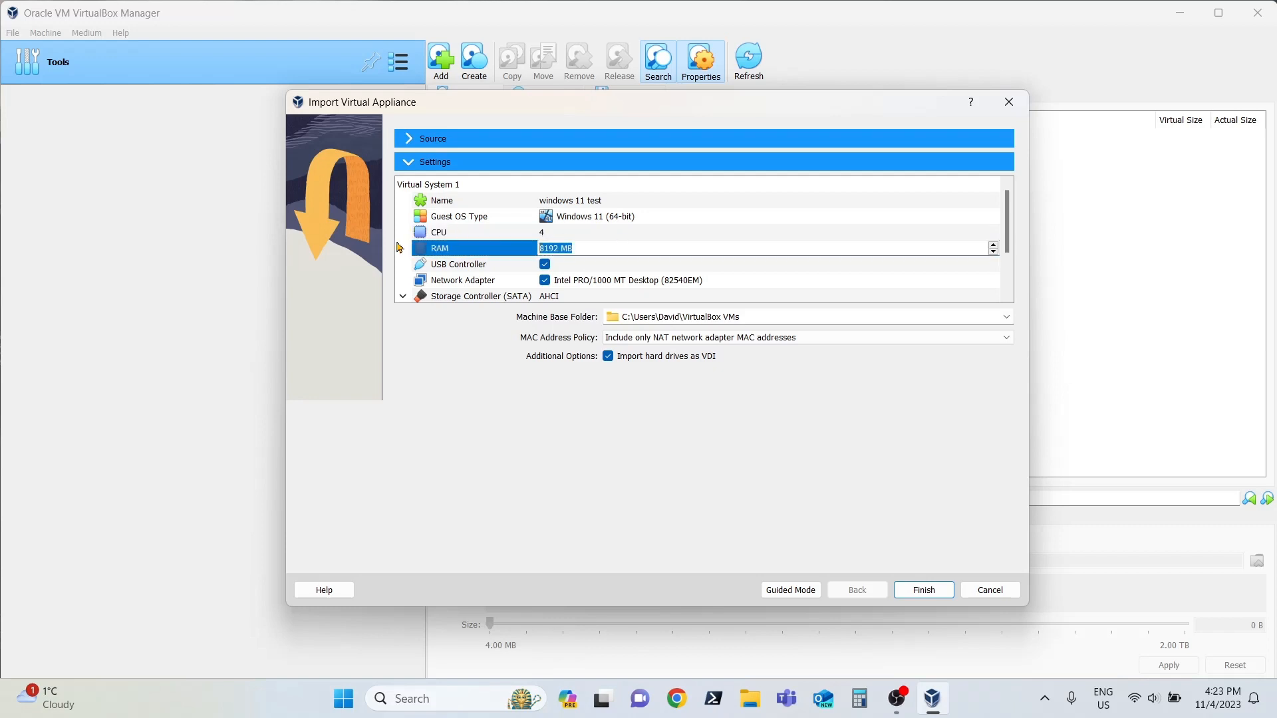
{"action": "type", "text": "6024"}
Step: Check the virtual disk image and base folder entries in the import settings, and import the appliance
{"action": "scroll", "coordinate": [695, 284], "scroll_direction": "down", "scroll_amount": 1}
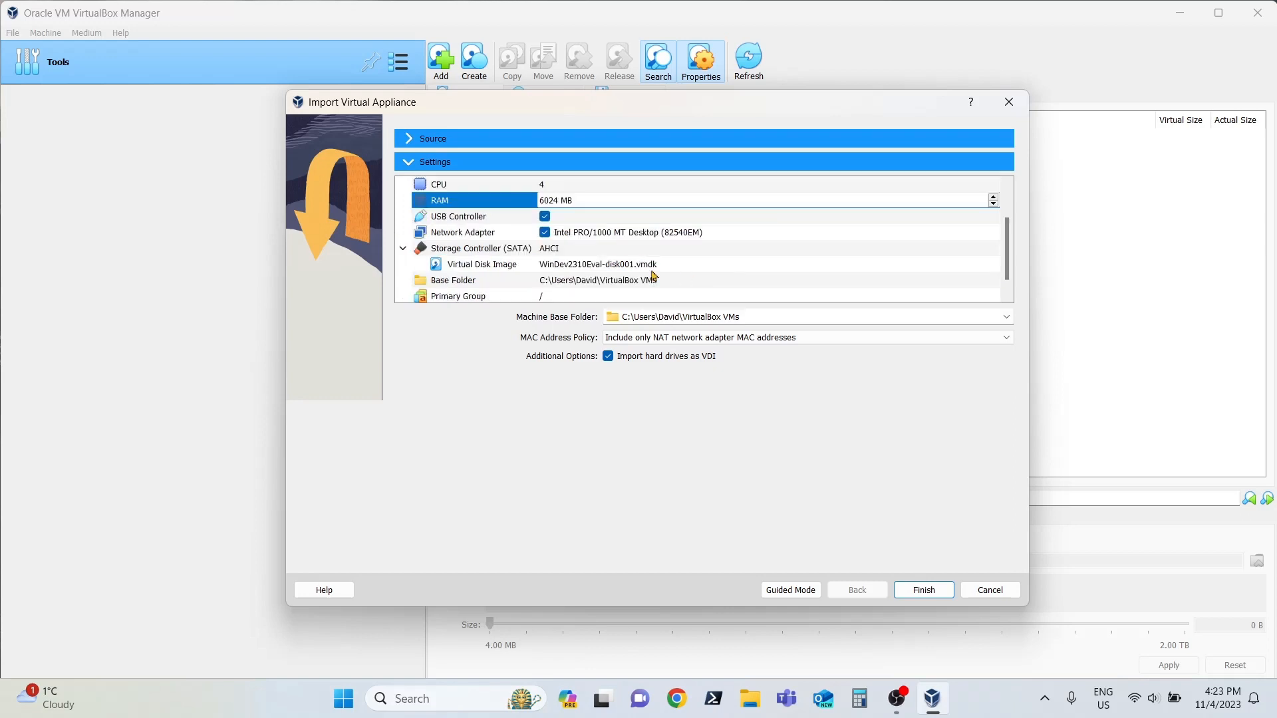
{"action": "left_click", "coordinate": [630, 272]}
{"action": "left_click", "coordinate": [675, 269]}
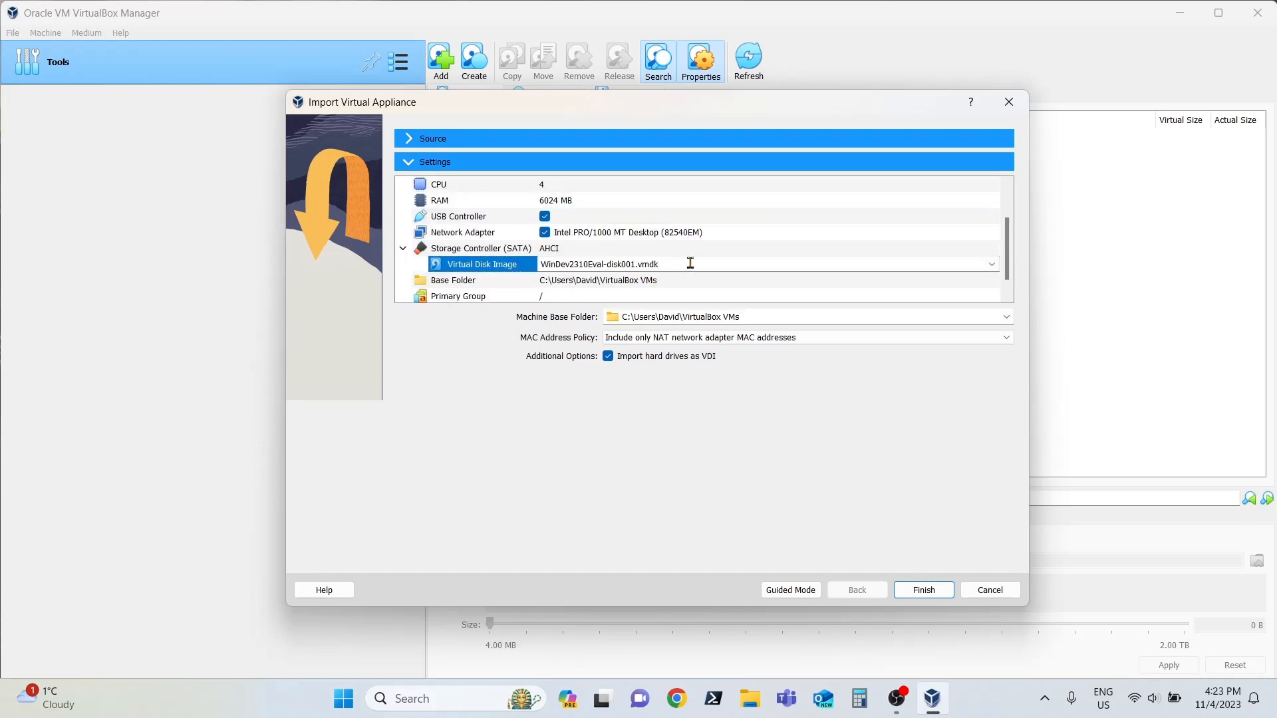
{"action": "left_click_drag", "start_coordinate": [690, 263], "coordinate": [533, 267]}
{"action": "left_click", "coordinate": [610, 287]}
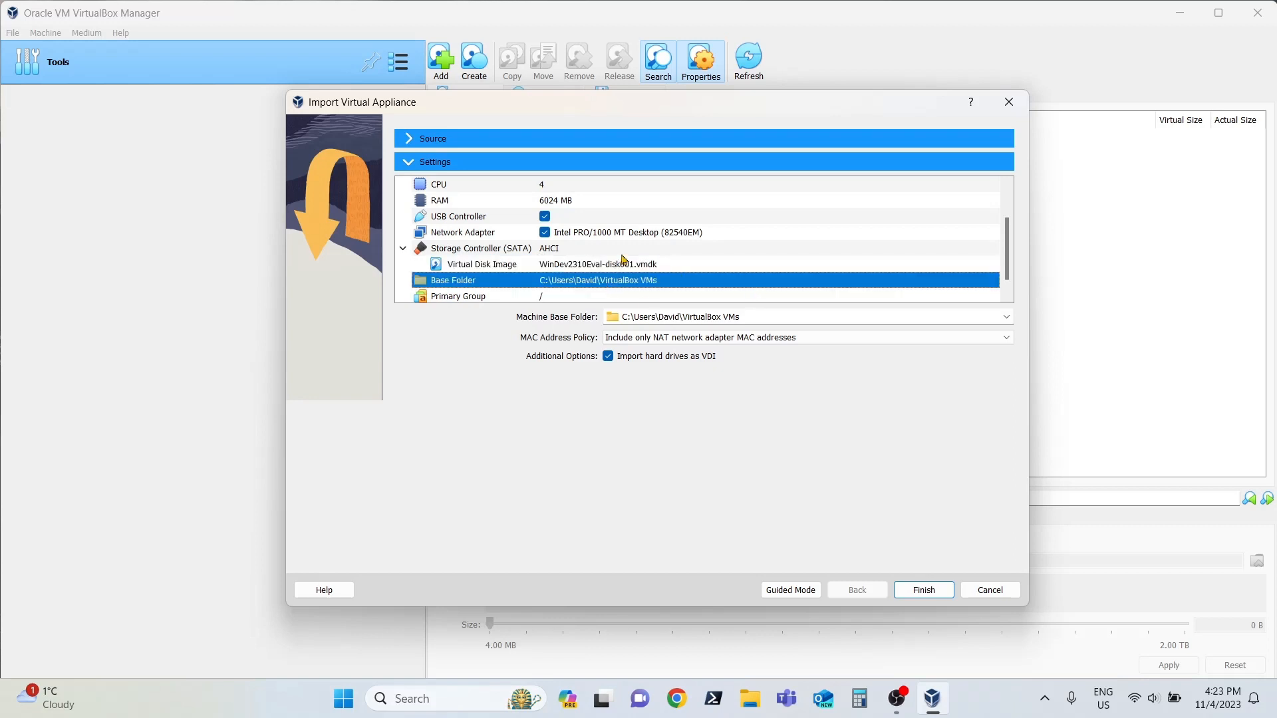
{"action": "scroll", "coordinate": [622, 262], "scroll_direction": "down", "scroll_amount": 1}
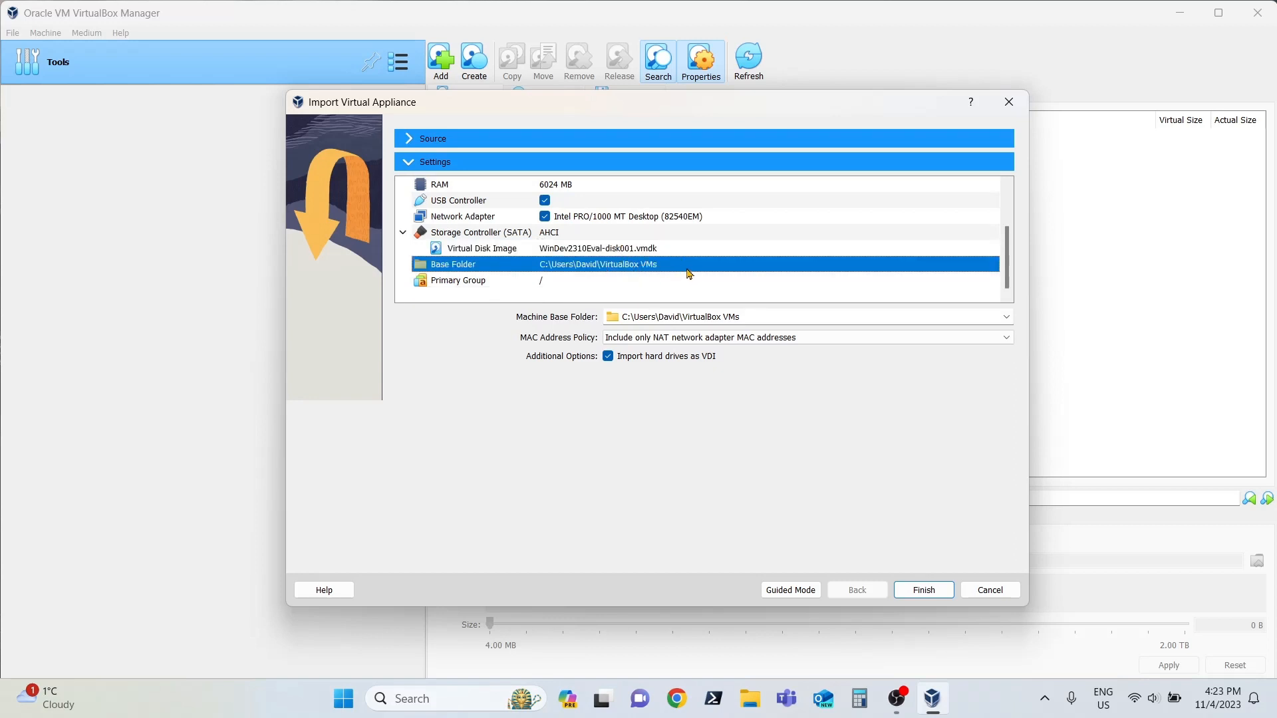
{"action": "left_click", "coordinate": [789, 320]}
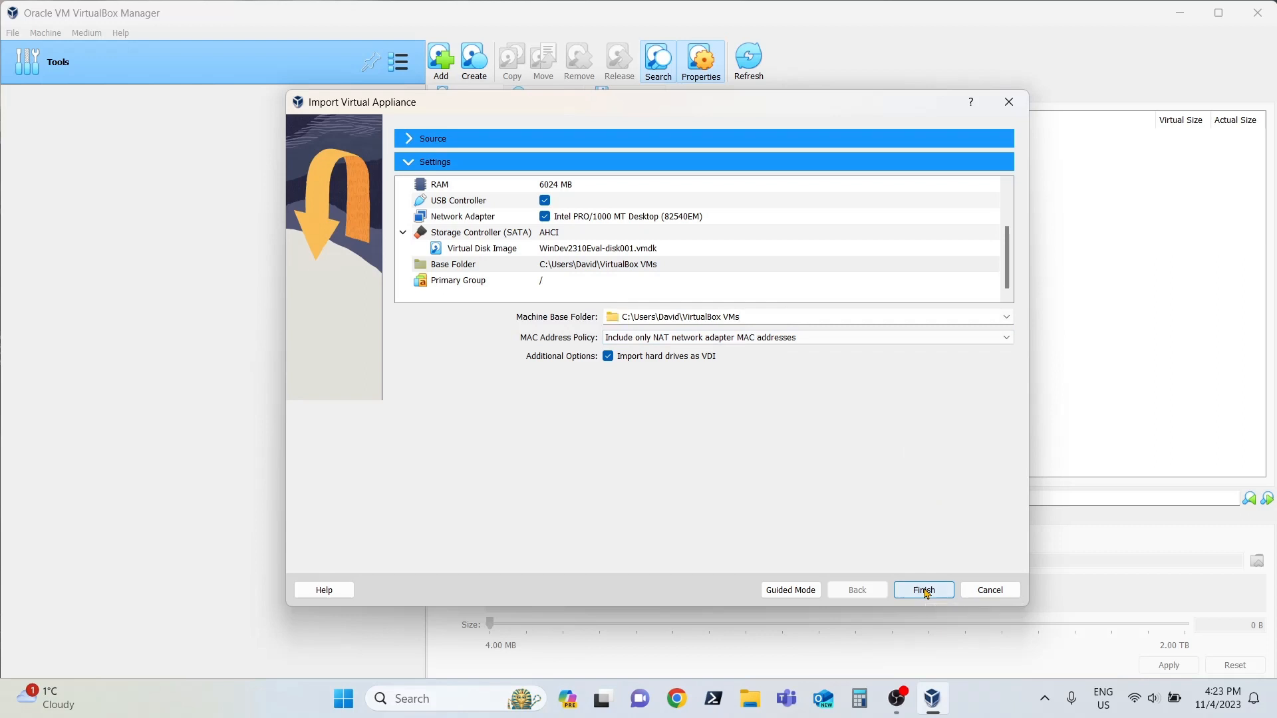
{"action": "left_click", "coordinate": [924, 591]}
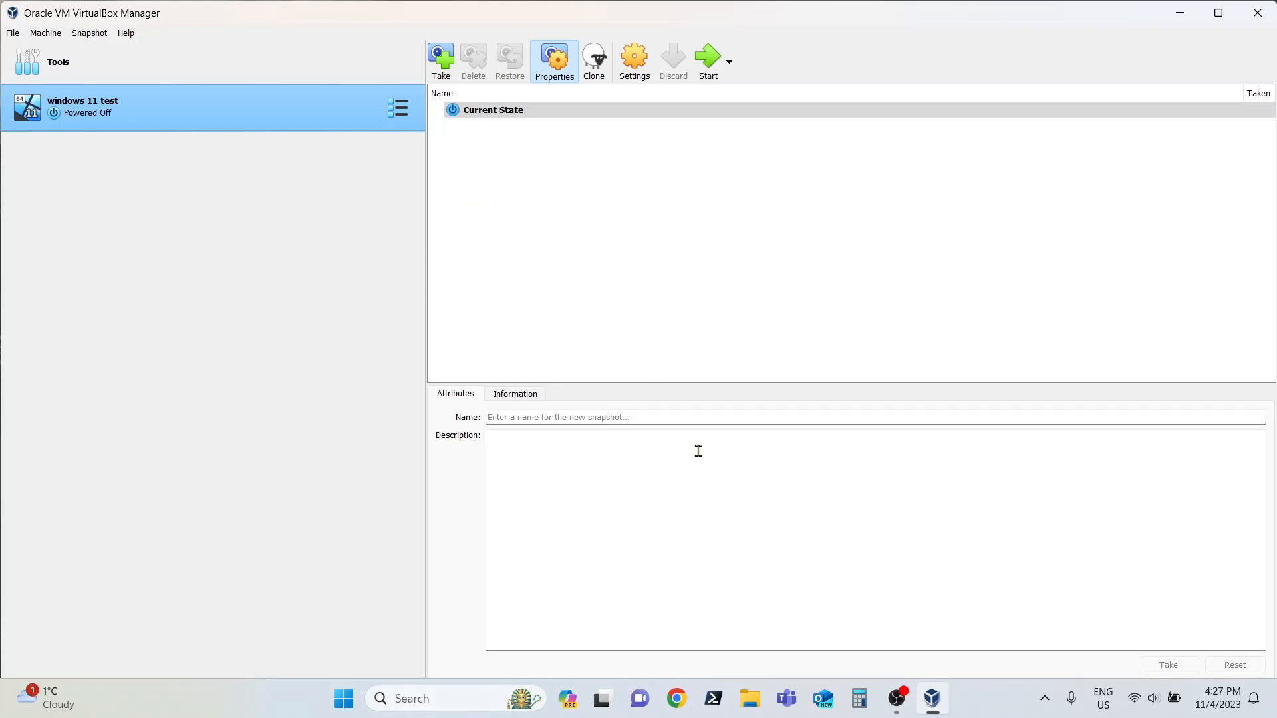
Step: Open the settings of the "windows 11 test" machine and review its name and base memory
{"action": "left_click", "coordinate": [636, 63]}
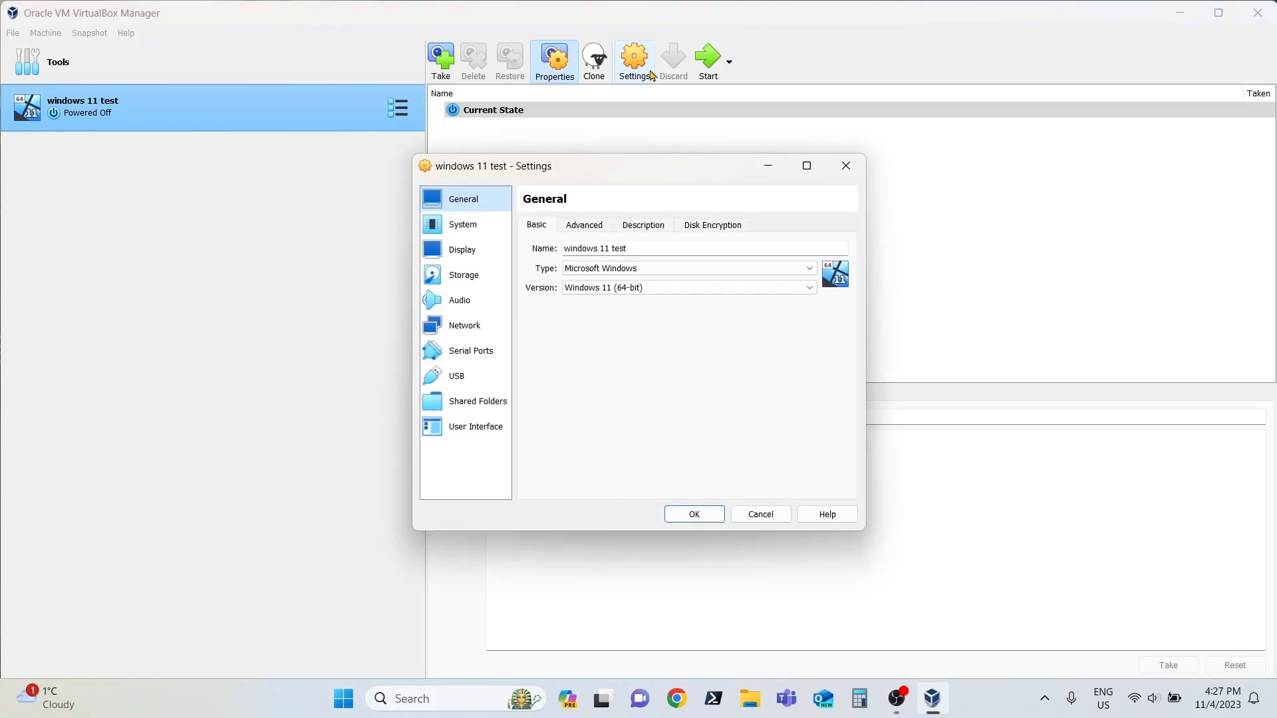
{"action": "left_click", "coordinate": [664, 248]}
{"action": "left_click_drag", "start_coordinate": [664, 248], "coordinate": [554, 250]}
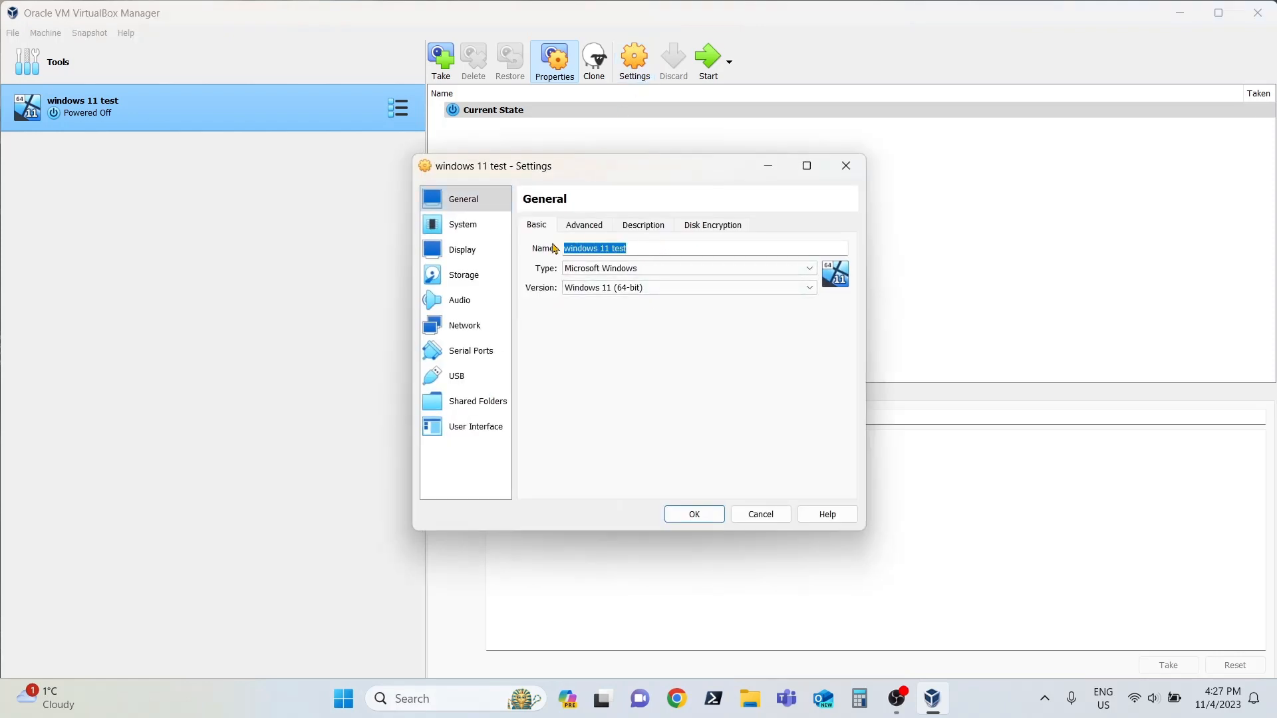
{"action": "left_click", "coordinate": [478, 225]}
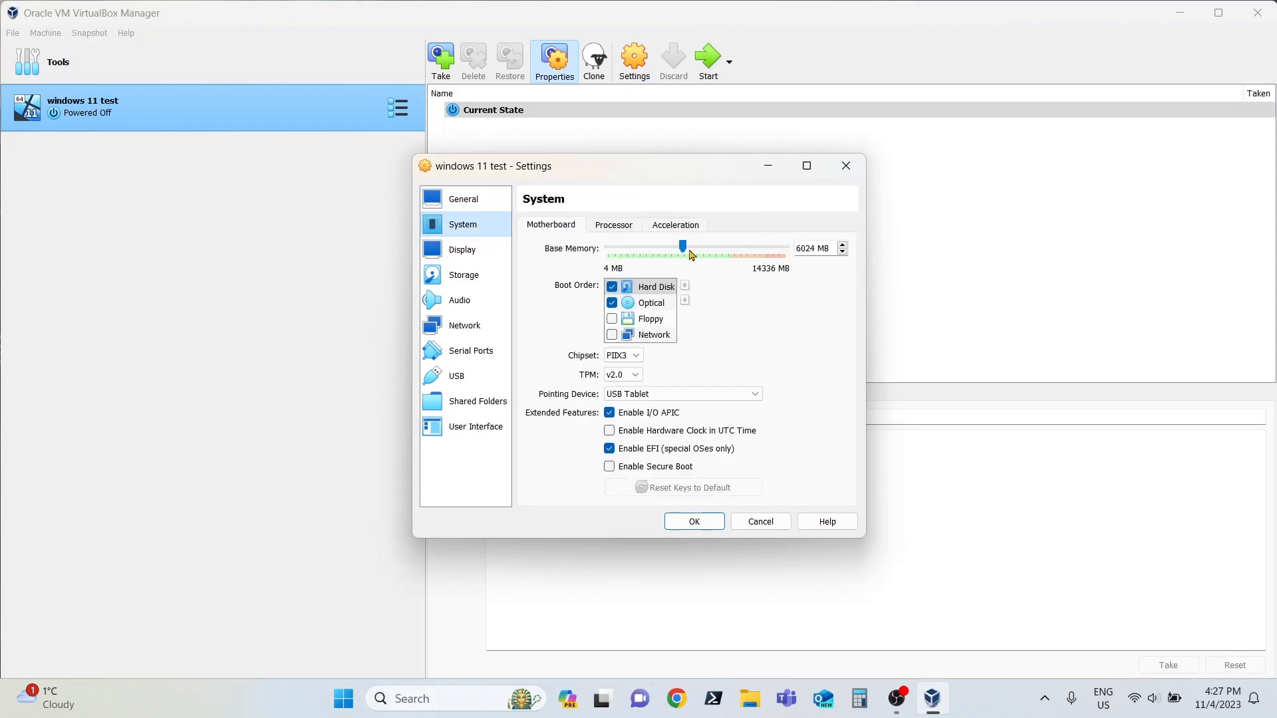
{"action": "left_click", "coordinate": [842, 252]}
{"action": "double_click", "coordinate": [842, 245]}
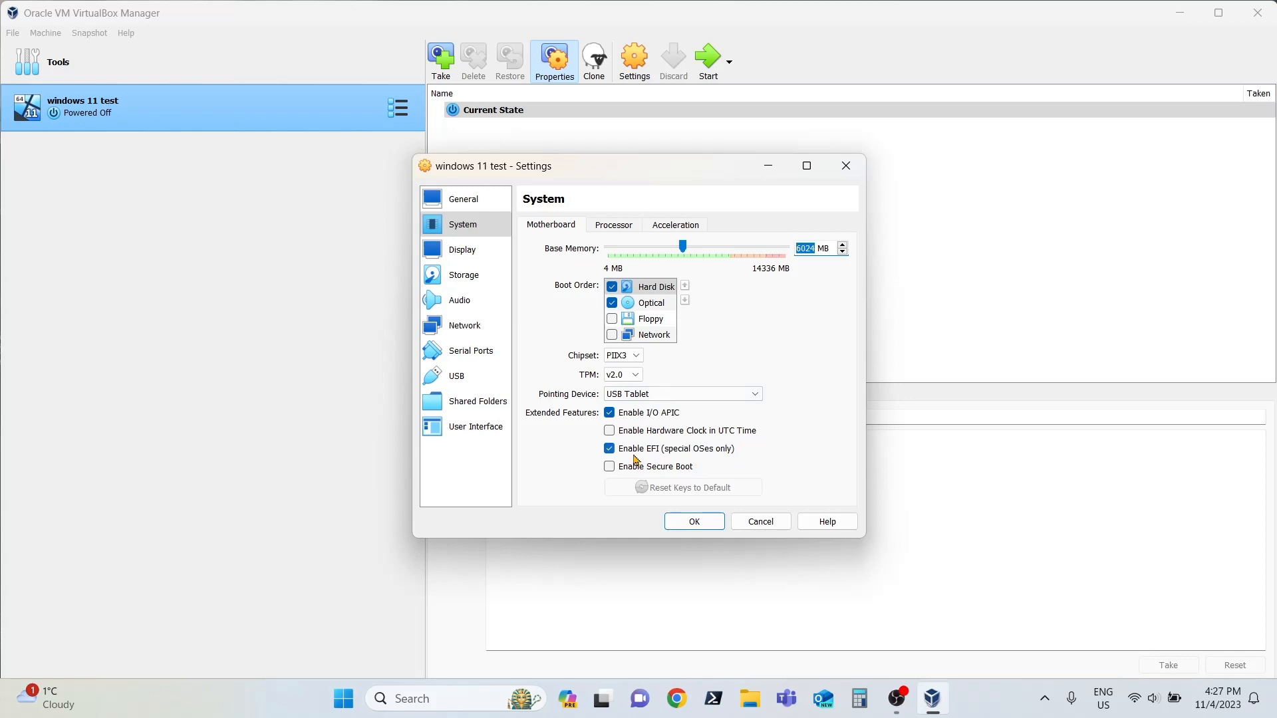
Step: Review the machine's first network adapter, including its advanced options, and the audio settings
{"action": "left_click", "coordinate": [480, 328]}
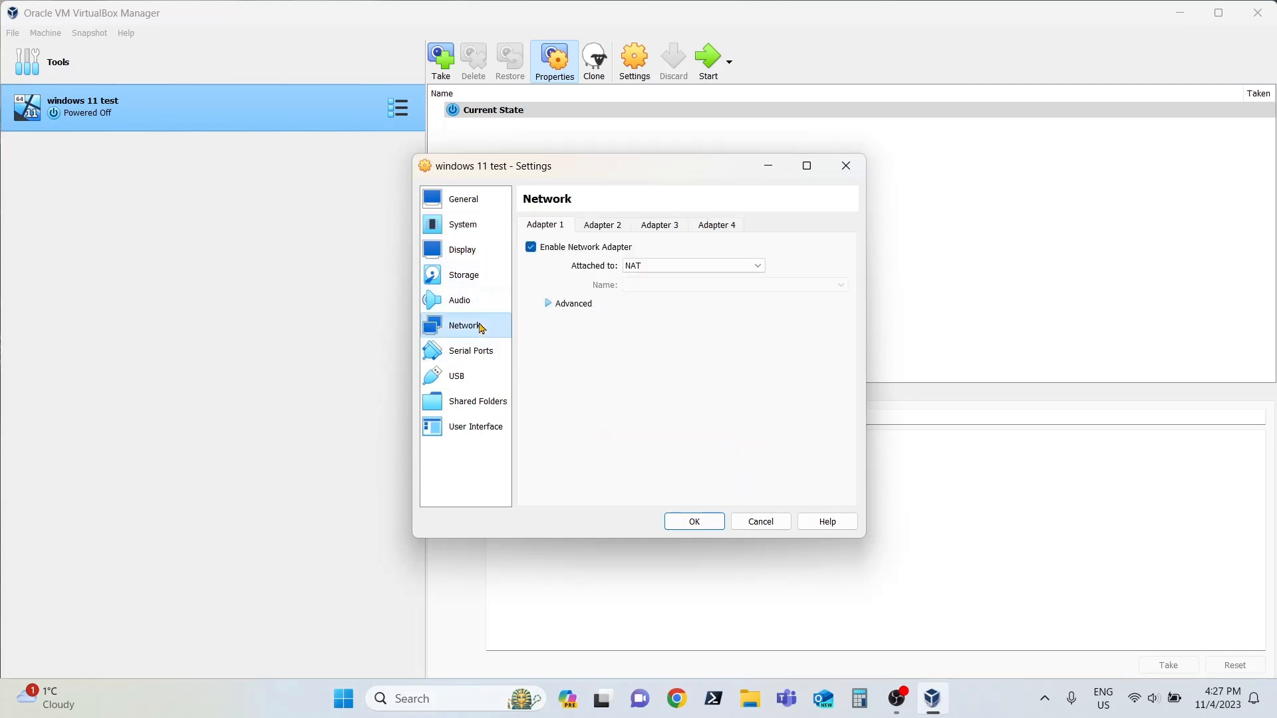
{"action": "left_click", "coordinate": [570, 303]}
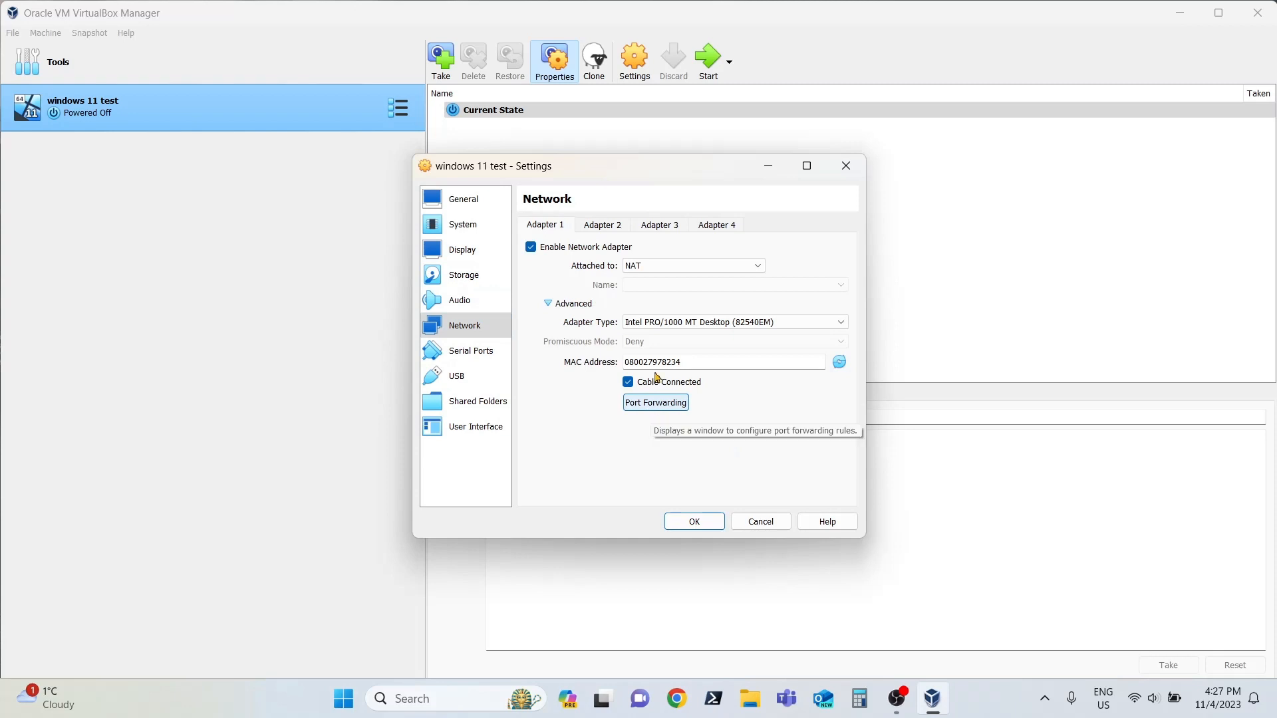
{"action": "left_click", "coordinate": [551, 304]}
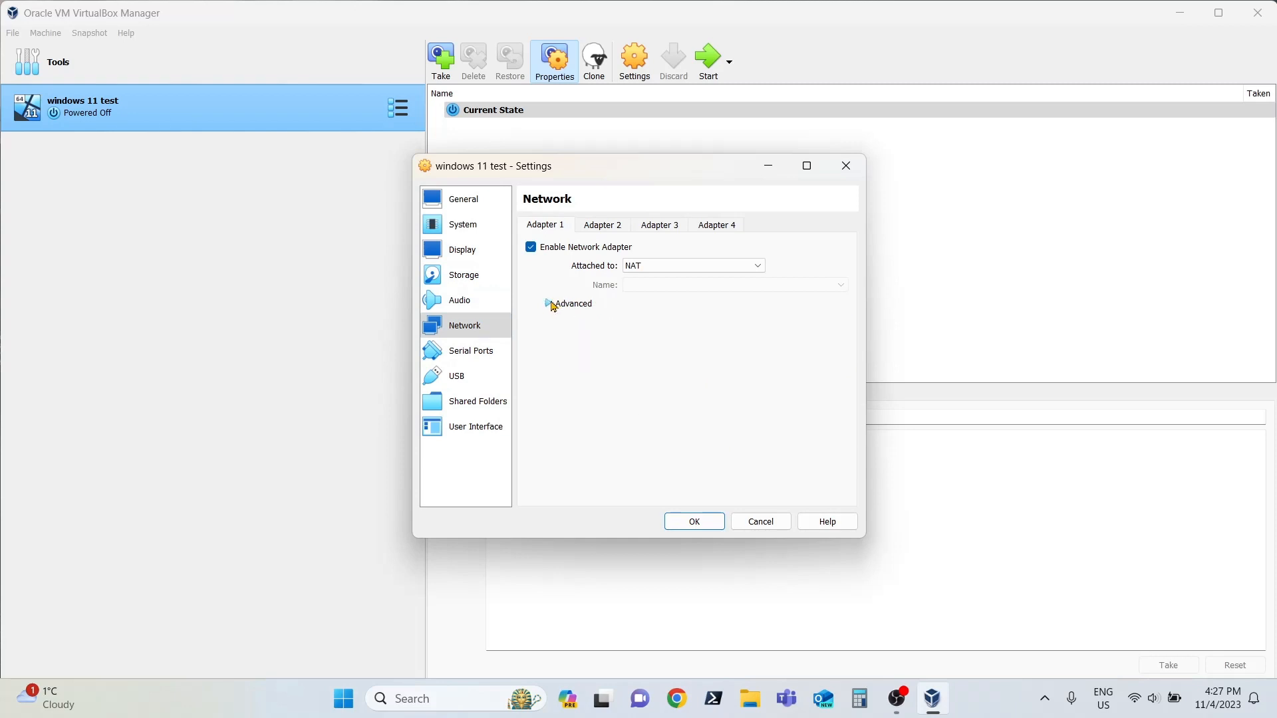
{"action": "left_click", "coordinate": [480, 303]}
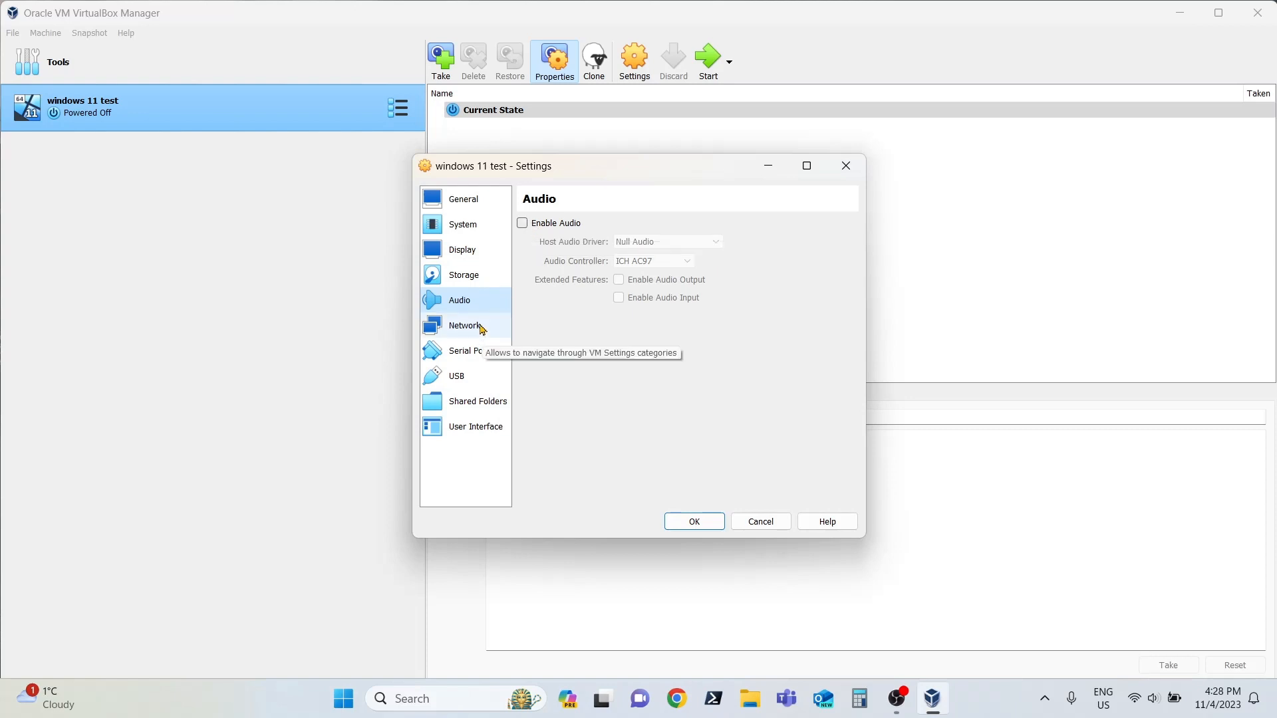
Step: Inspect the machine's storage devices and the details of the WinDev2310Eval virtual hard disk
{"action": "left_click", "coordinate": [480, 275]}
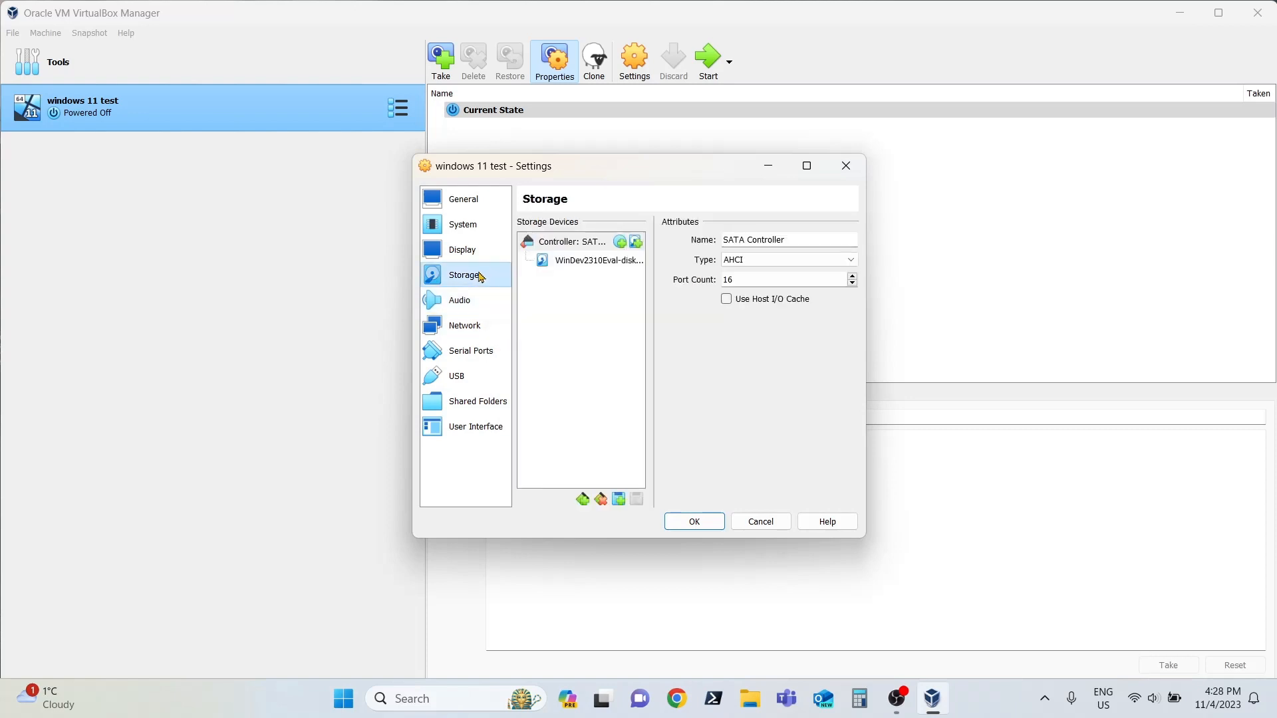
{"action": "left_click", "coordinate": [576, 262]}
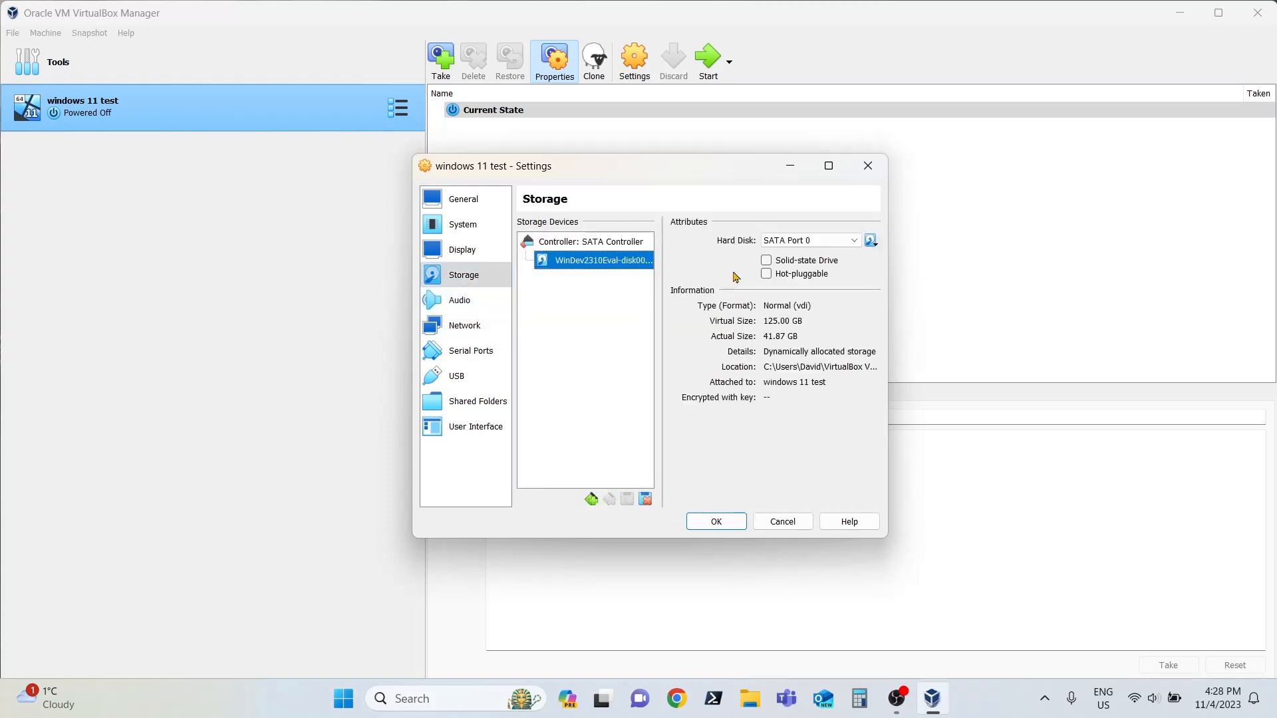
{"action": "right_click", "coordinate": [608, 267]}
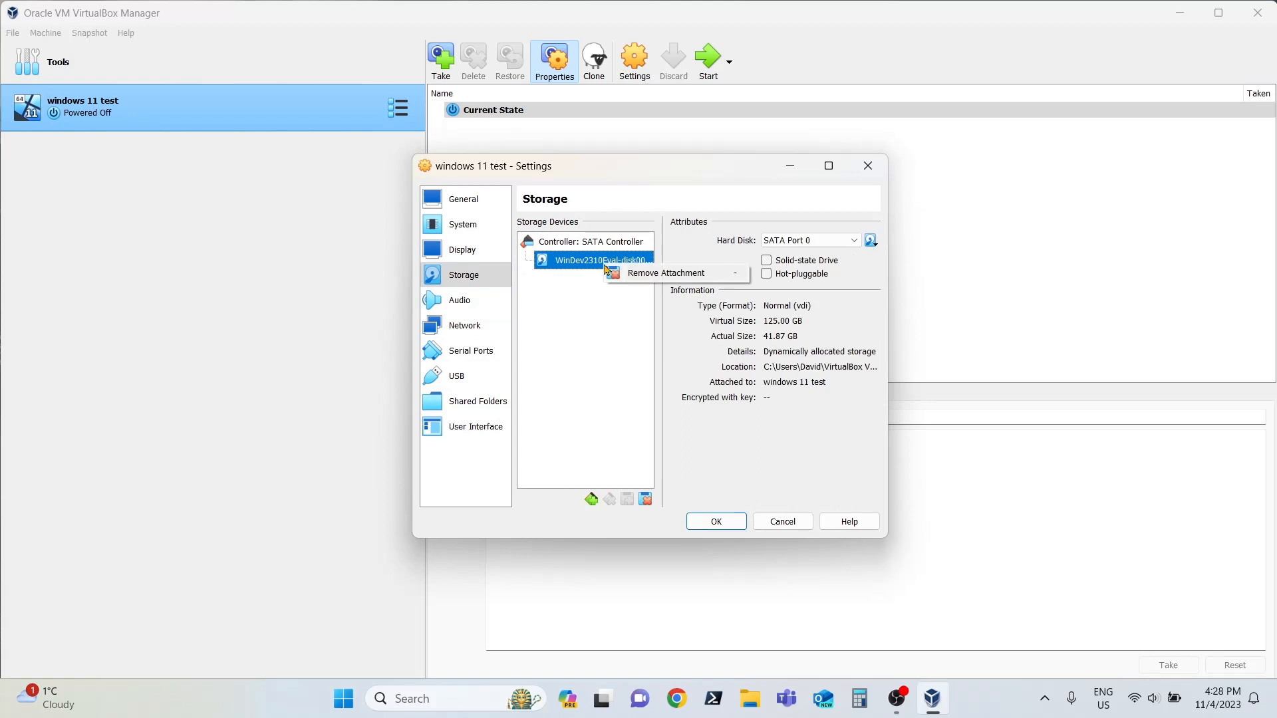
{"action": "left_click", "coordinate": [626, 375]}
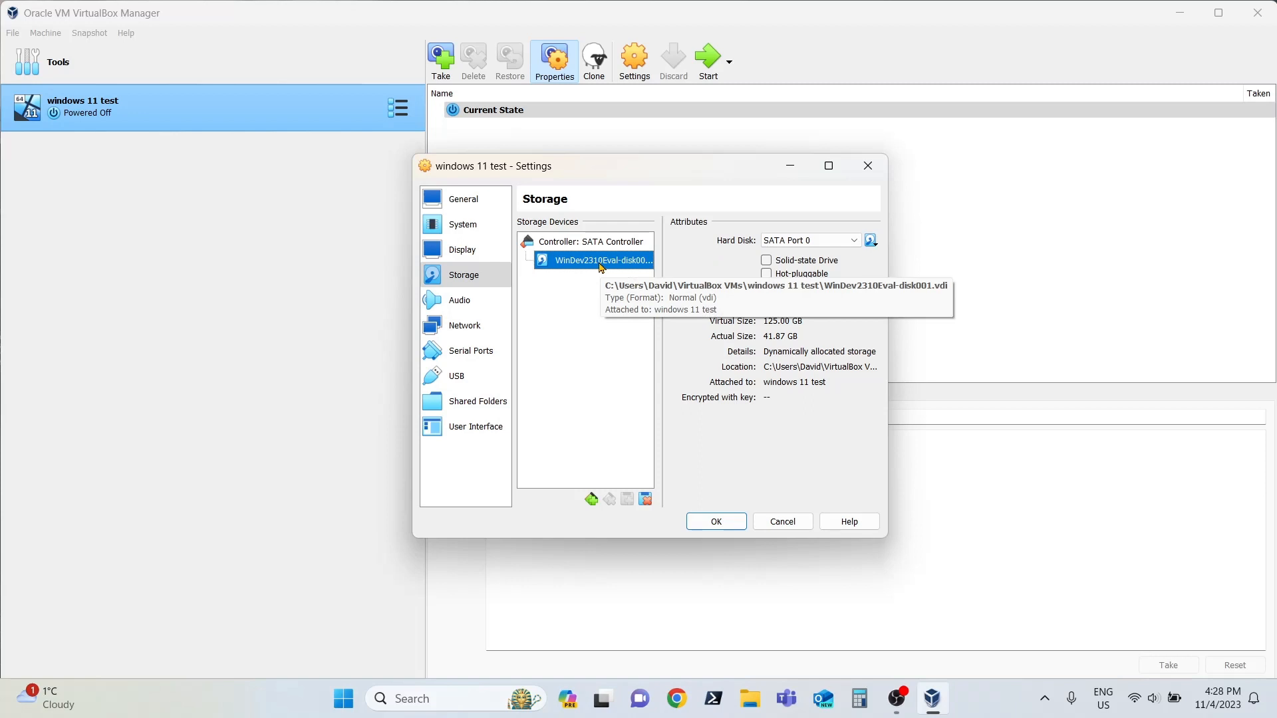
Step: Check the machine's audio and processor settings, and close the settings dialog with its values accepted
{"action": "left_click", "coordinate": [476, 301]}
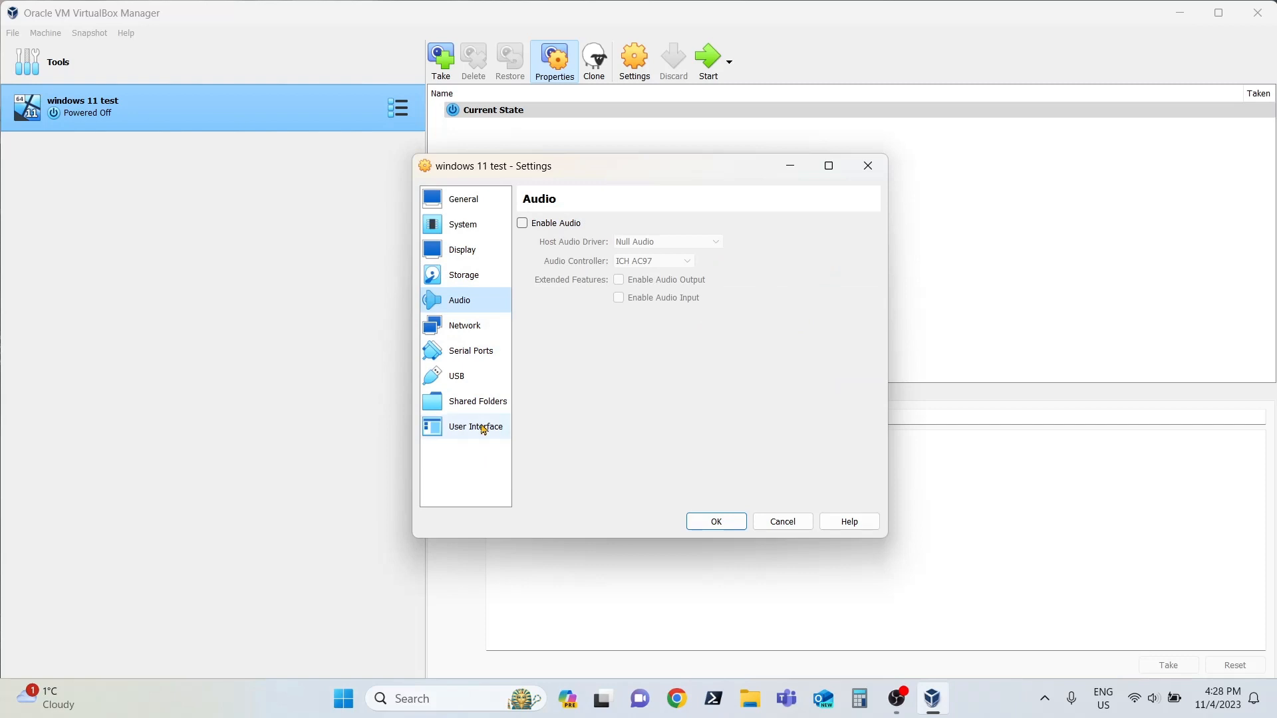
{"action": "left_click", "coordinate": [467, 230]}
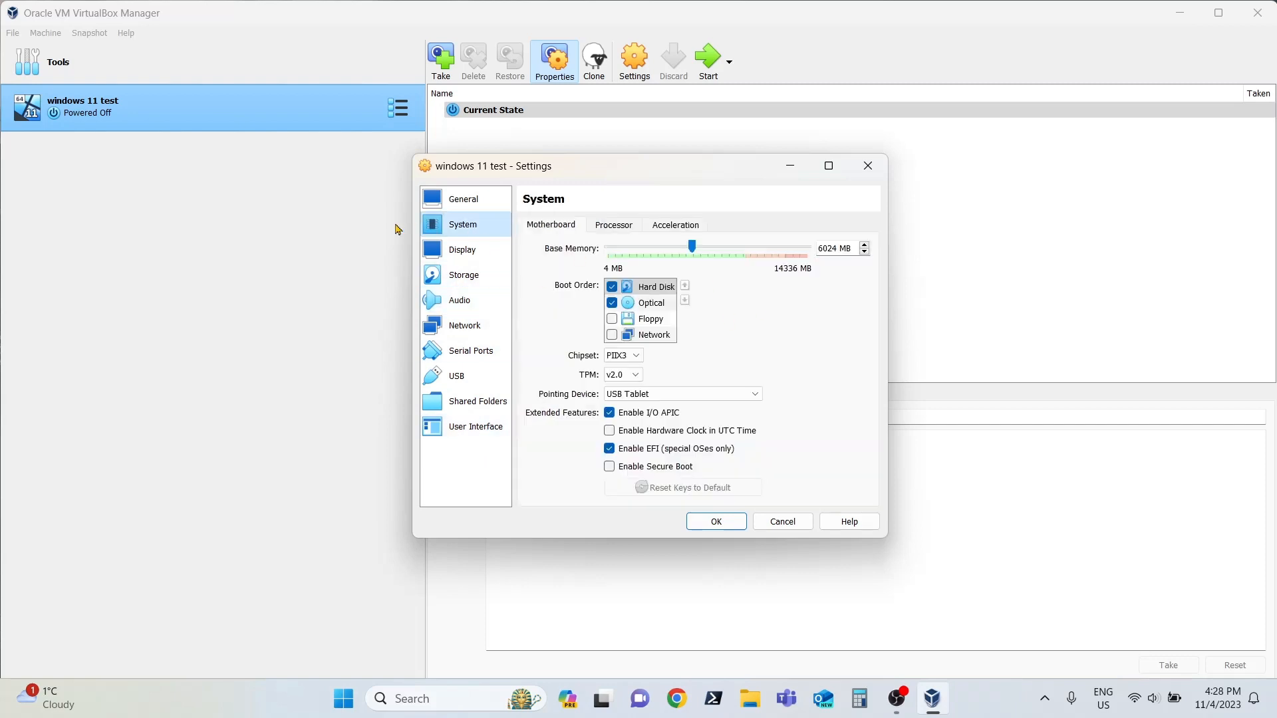
{"action": "left_click", "coordinate": [623, 225]}
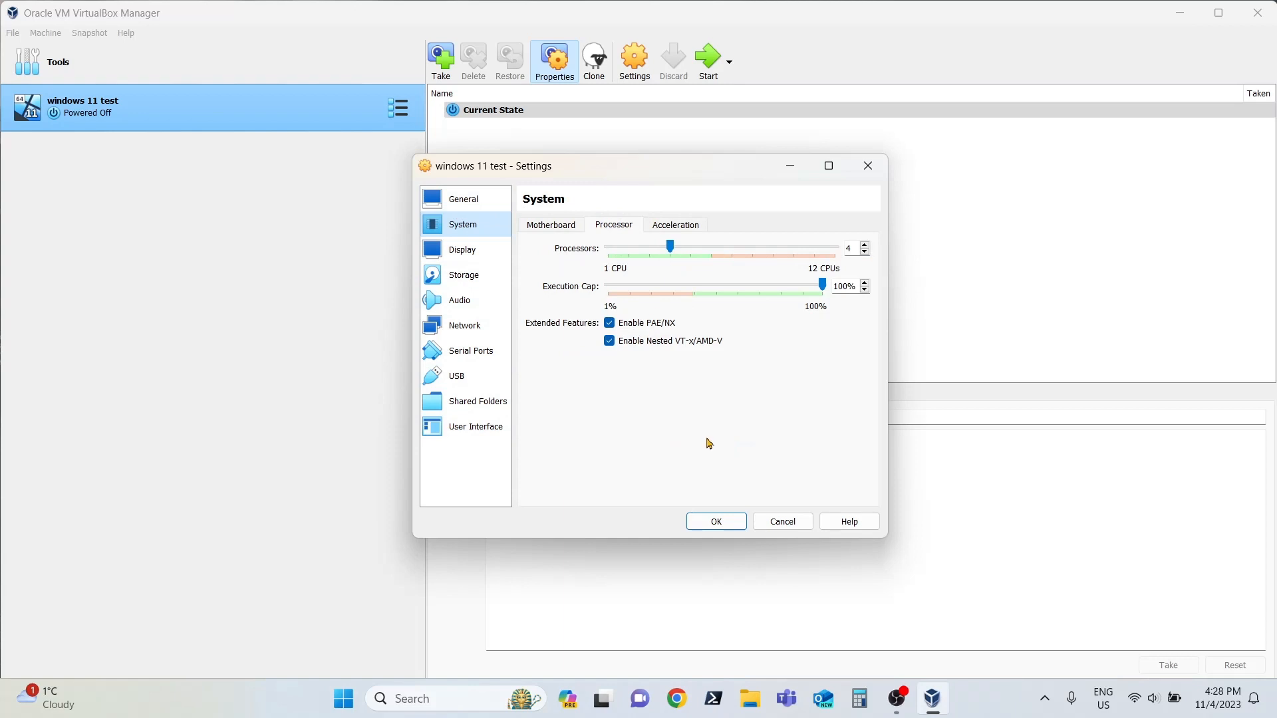
{"action": "left_click", "coordinate": [723, 524]}
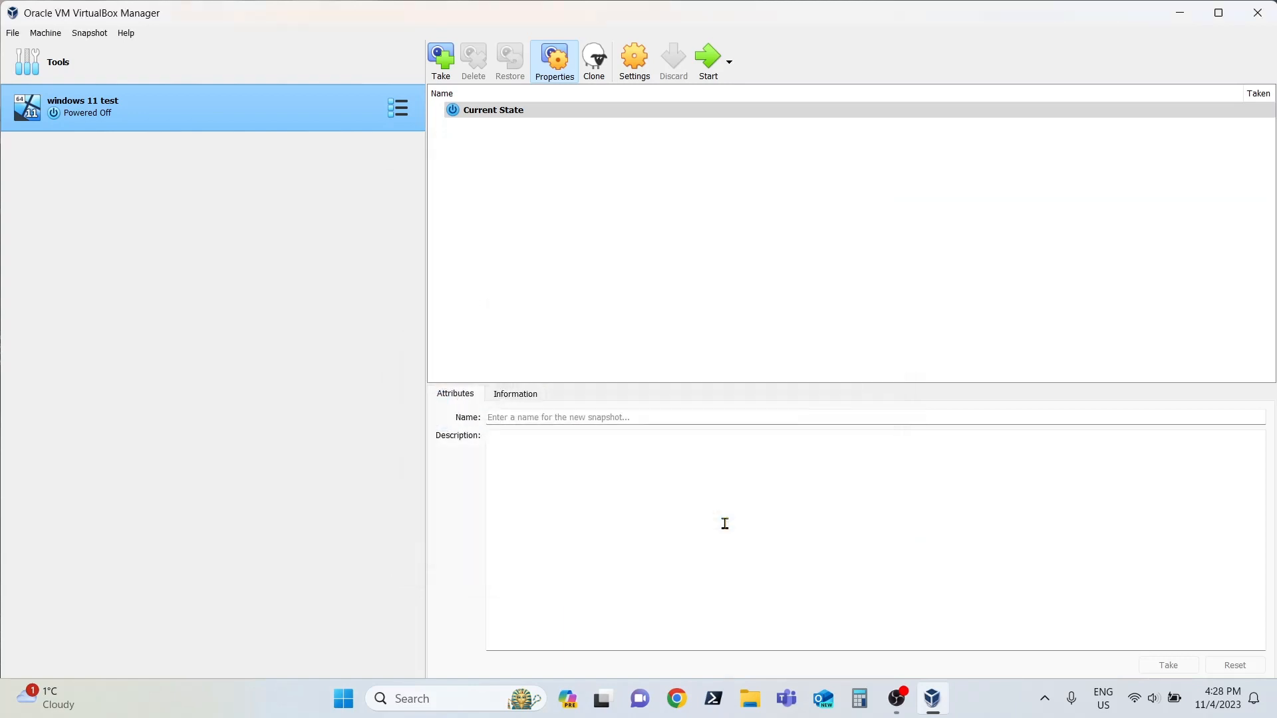
Step: Start the "windows 11 test" virtual machine, and enlarge and reposition its window on the desktop
{"action": "left_click", "coordinate": [709, 80]}
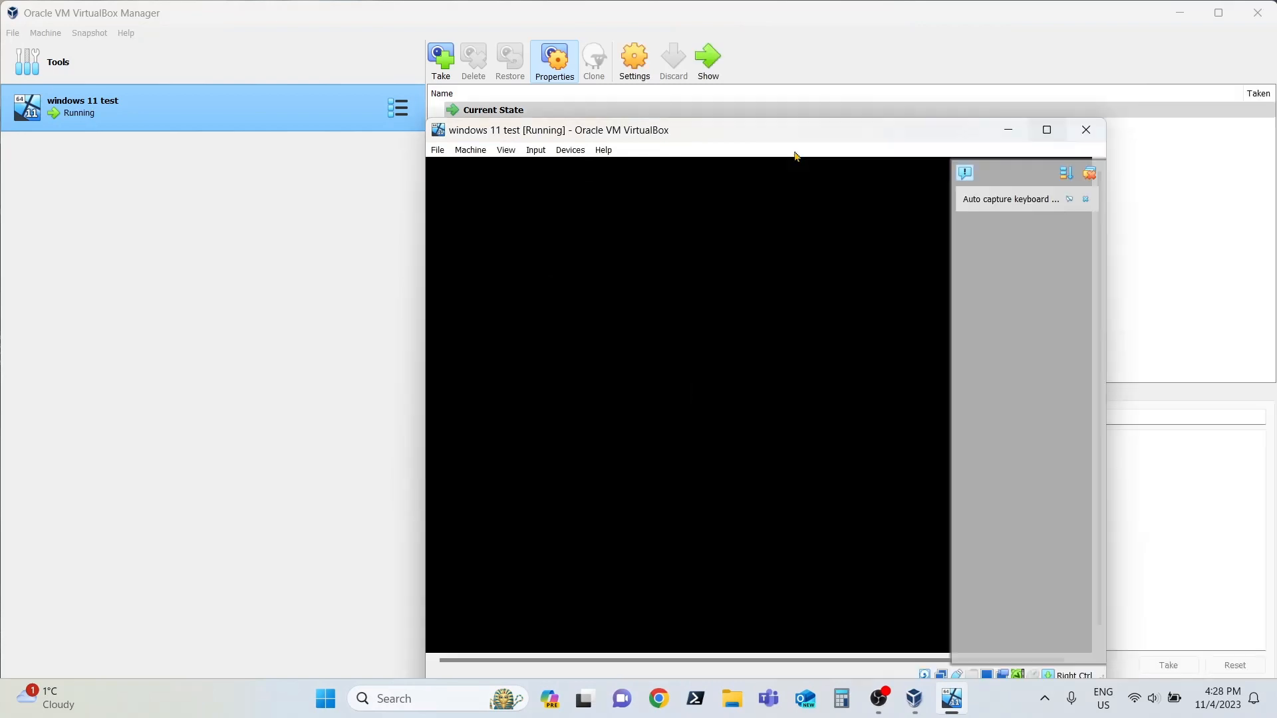
{"action": "left_click_drag", "start_coordinate": [837, 138], "coordinate": [667, 65]}
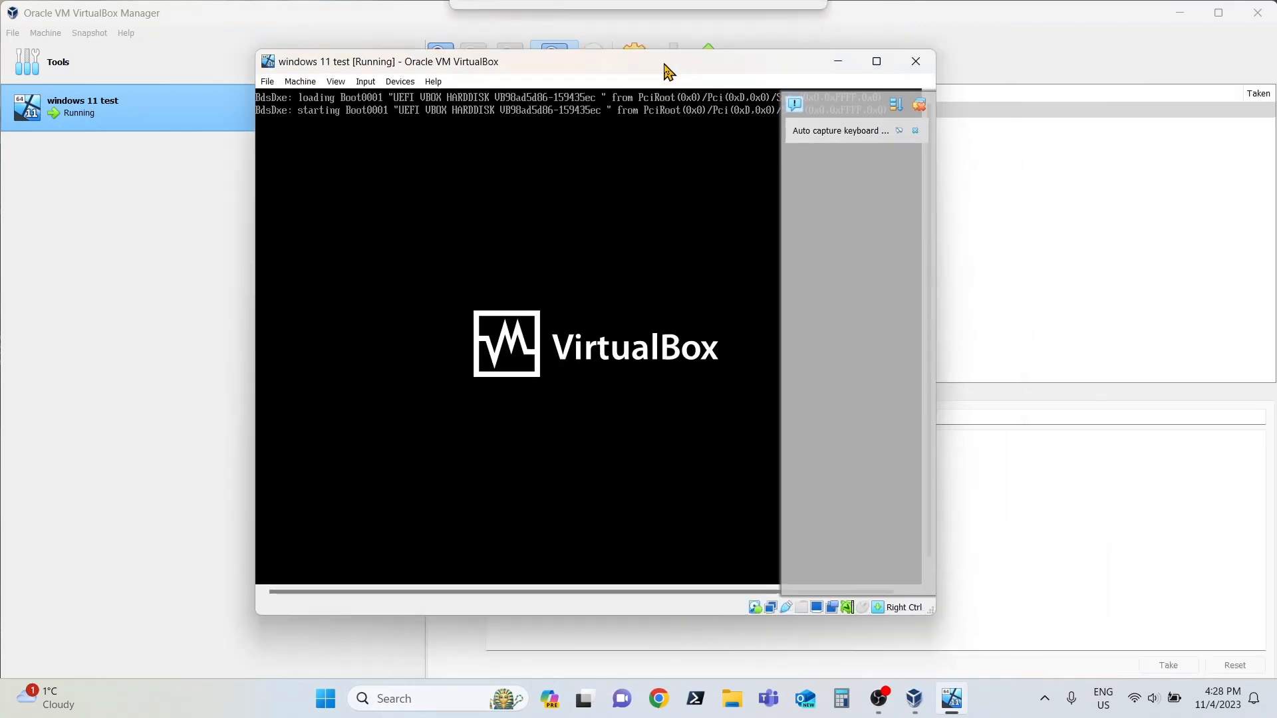
{"action": "left_click_drag", "start_coordinate": [934, 613], "coordinate": [1148, 665]}
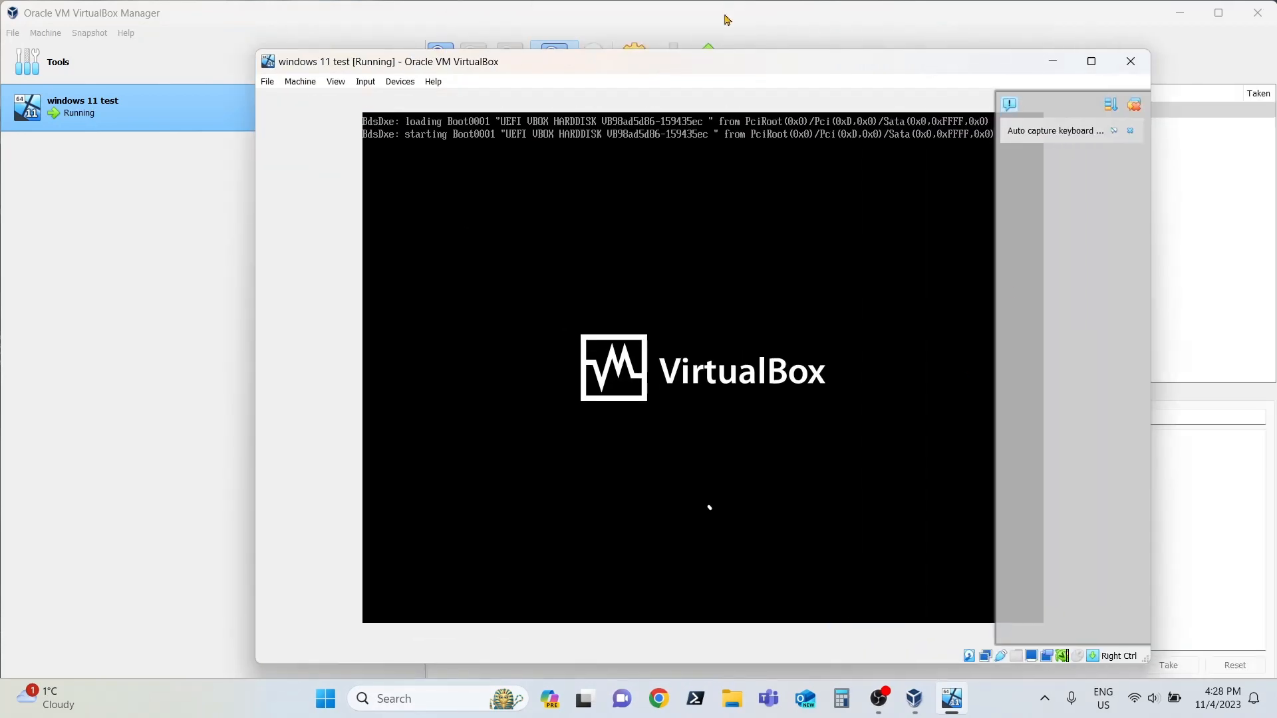
{"action": "left_click_drag", "start_coordinate": [725, 66], "coordinate": [682, 59]}
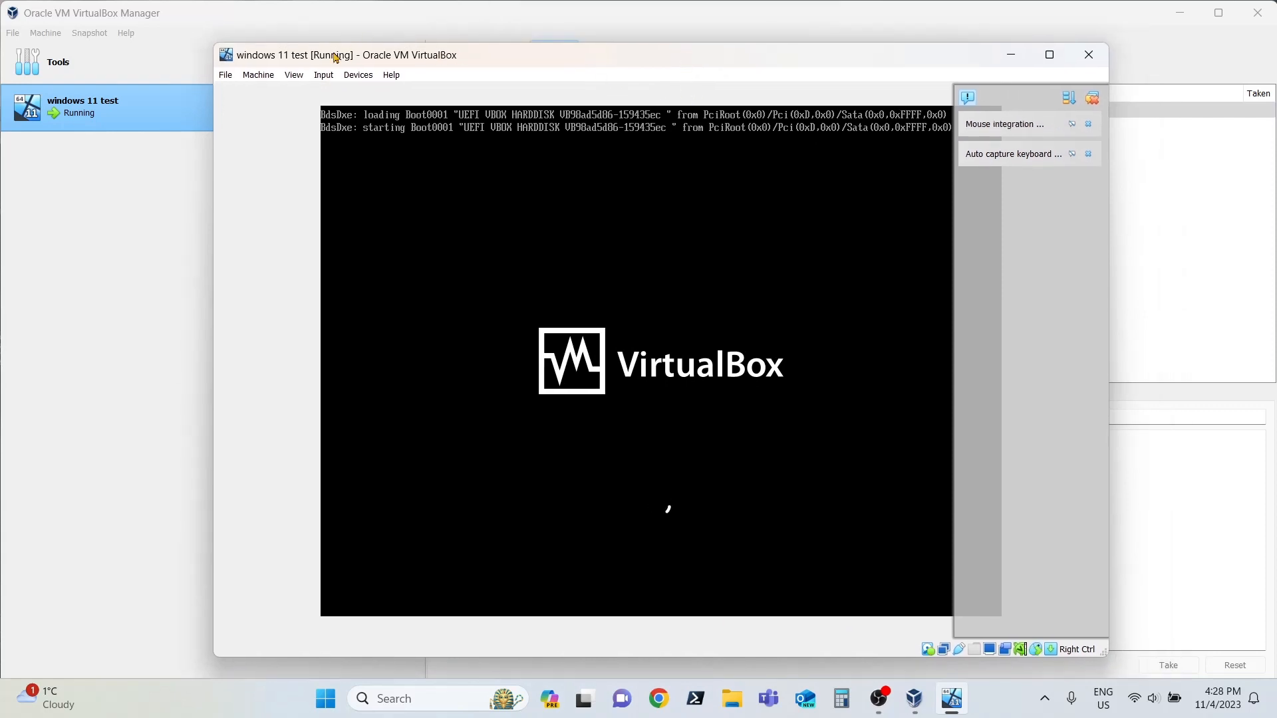
Step: Set the display scale factor to 125% in the preferences and maximize the virtual machine's window
{"action": "left_click", "coordinate": [227, 75]}
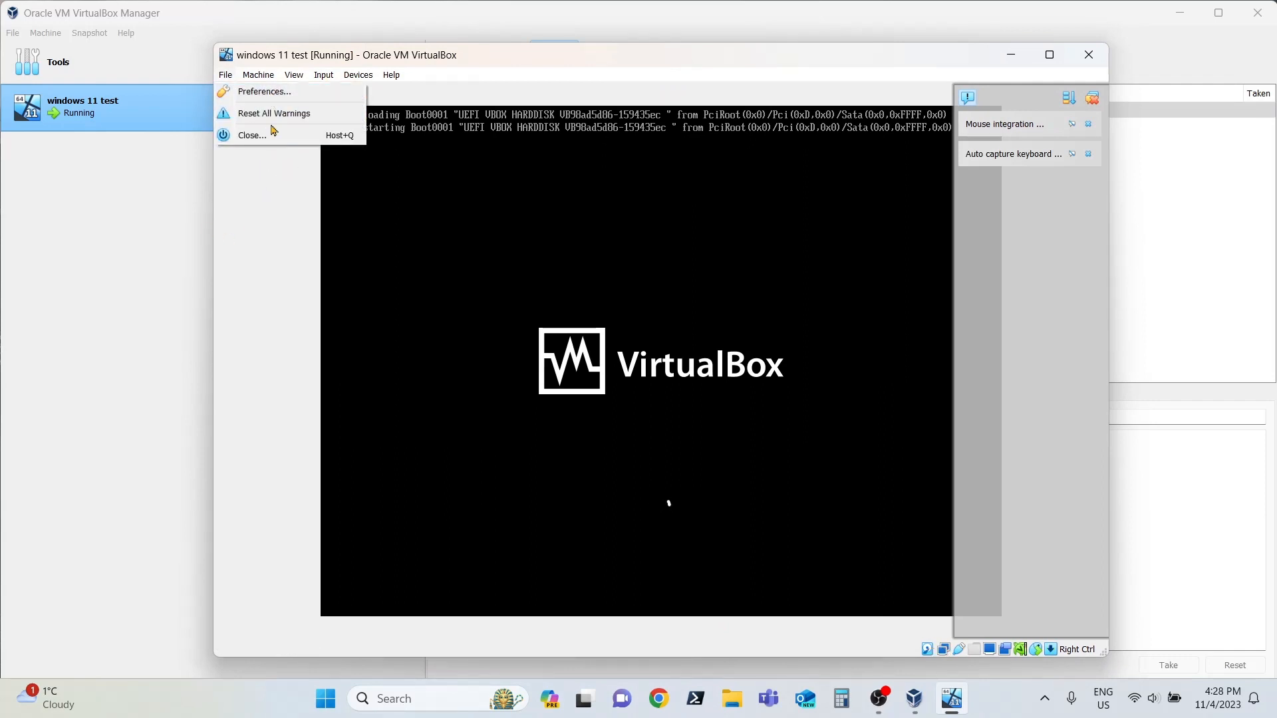
{"action": "left_click", "coordinate": [266, 92]}
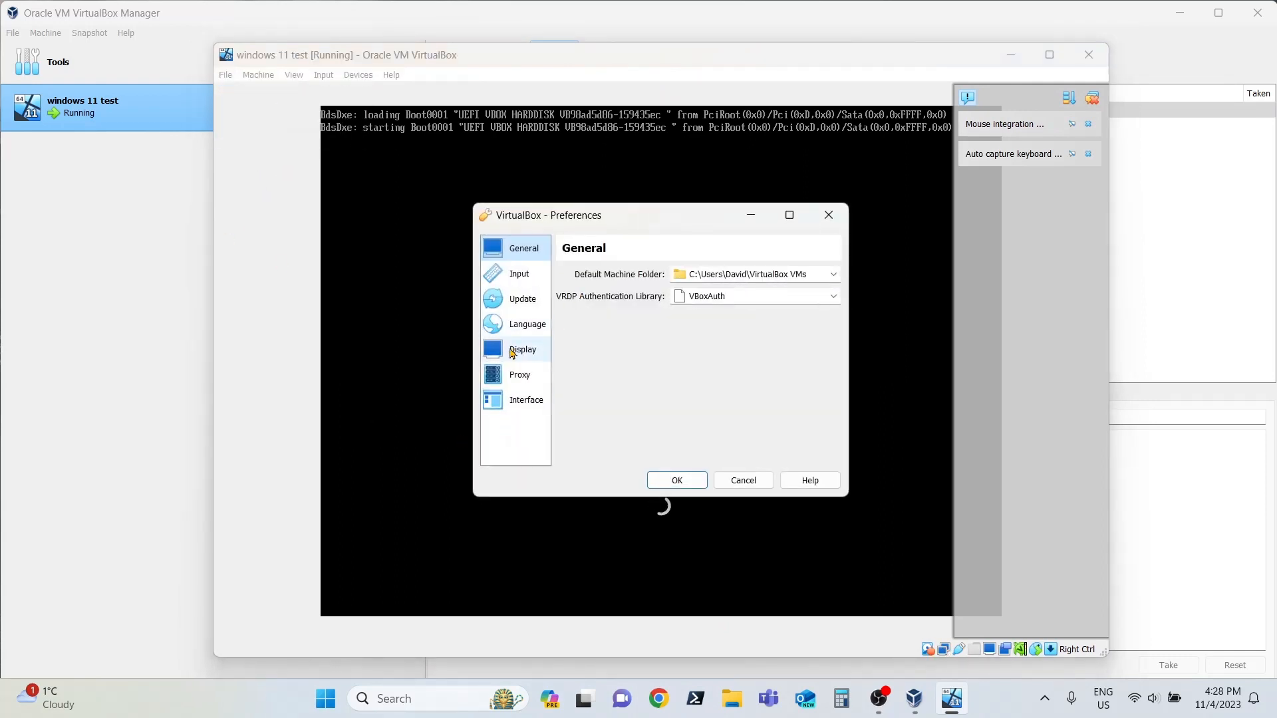
{"action": "left_click", "coordinate": [513, 351]}
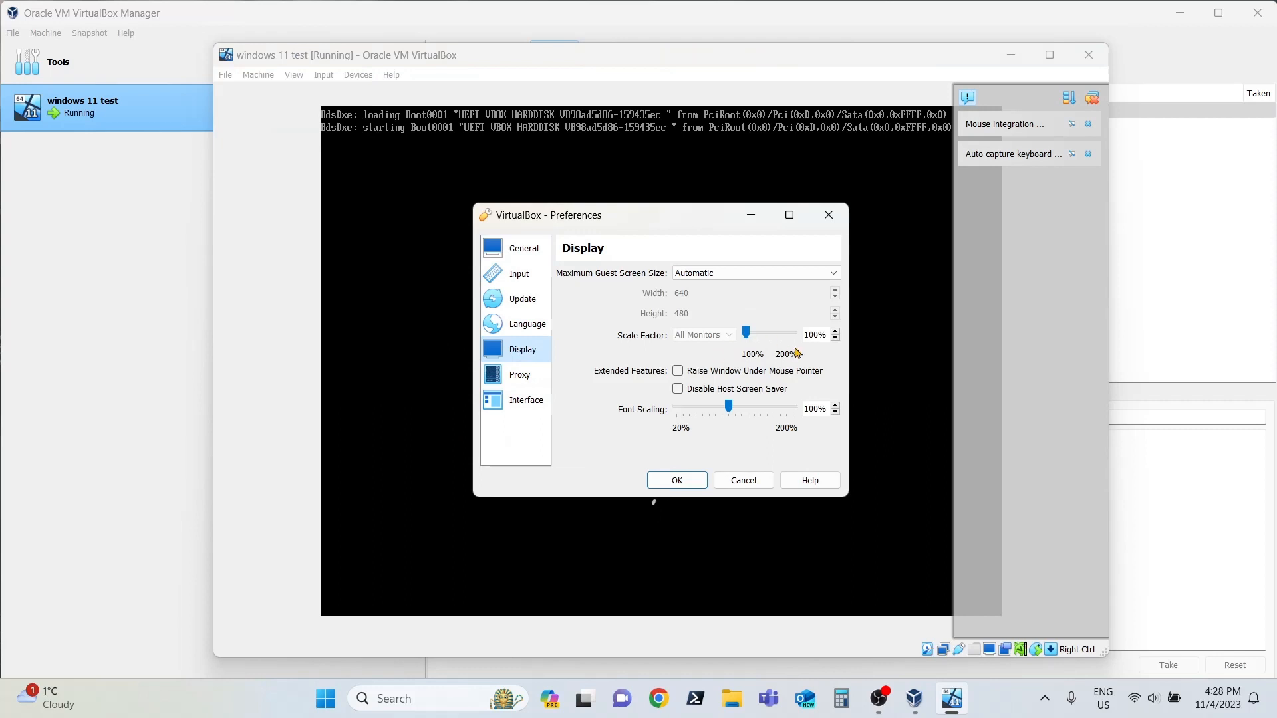
{"action": "left_click", "coordinate": [836, 333]}
{"action": "left_click", "coordinate": [837, 333]}
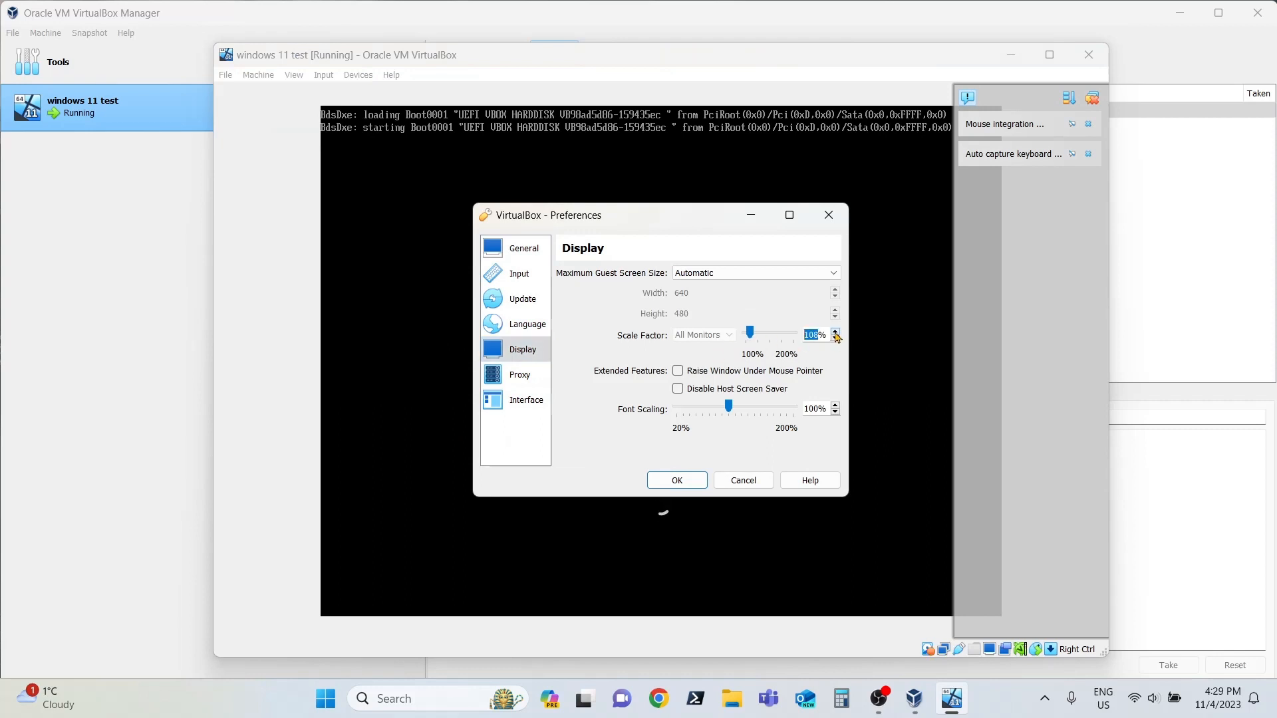
{"action": "left_click", "coordinate": [836, 332]}
{"action": "left_click", "coordinate": [837, 332]}
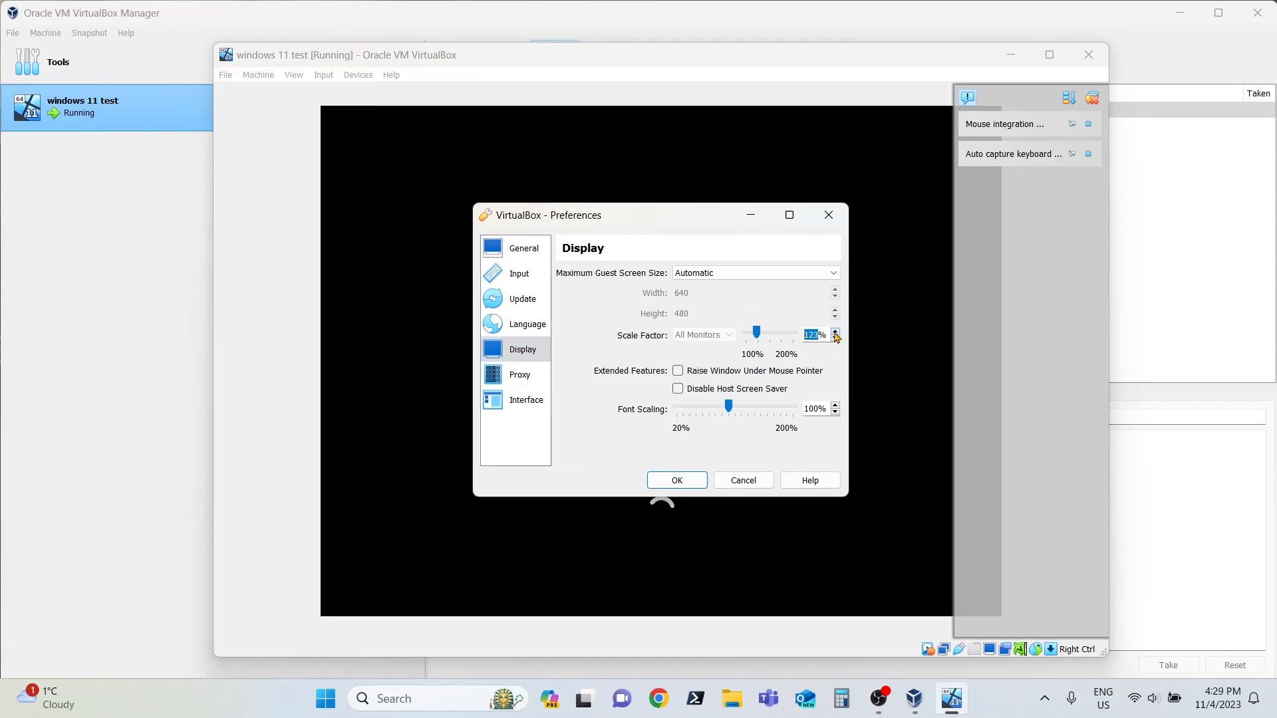
{"action": "left_click", "coordinate": [836, 333]}
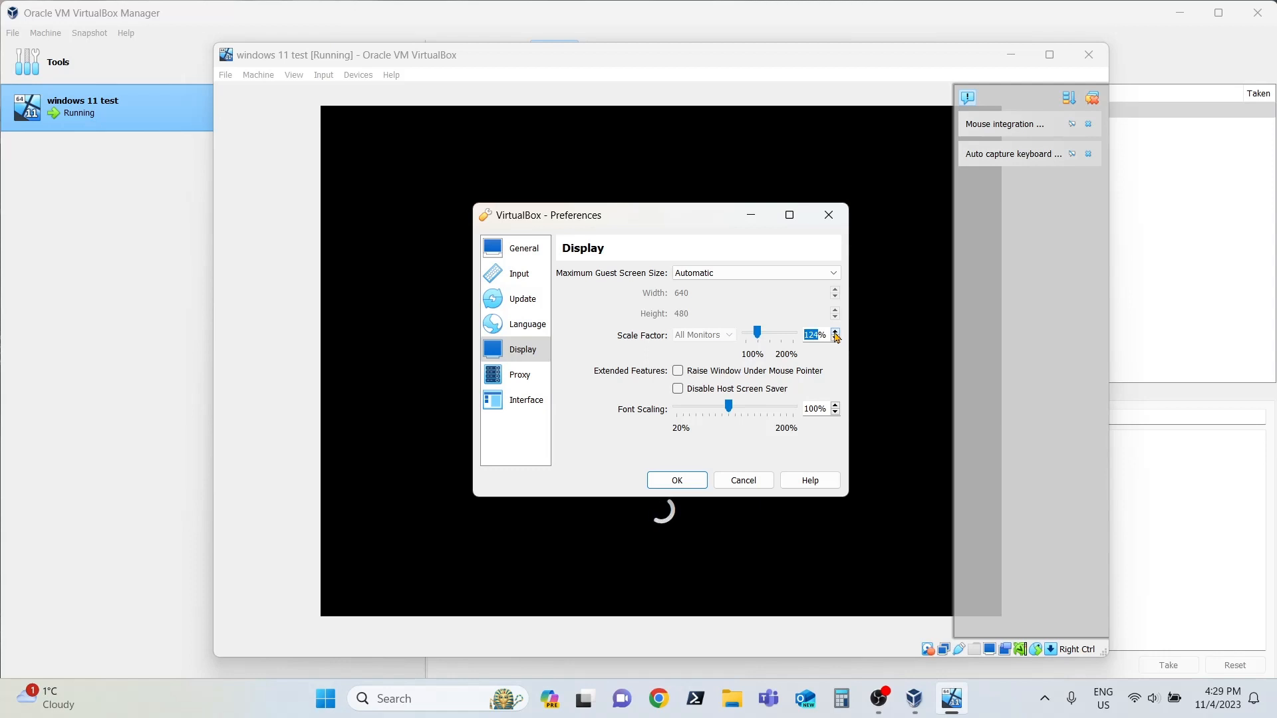
{"action": "left_click", "coordinate": [690, 488]}
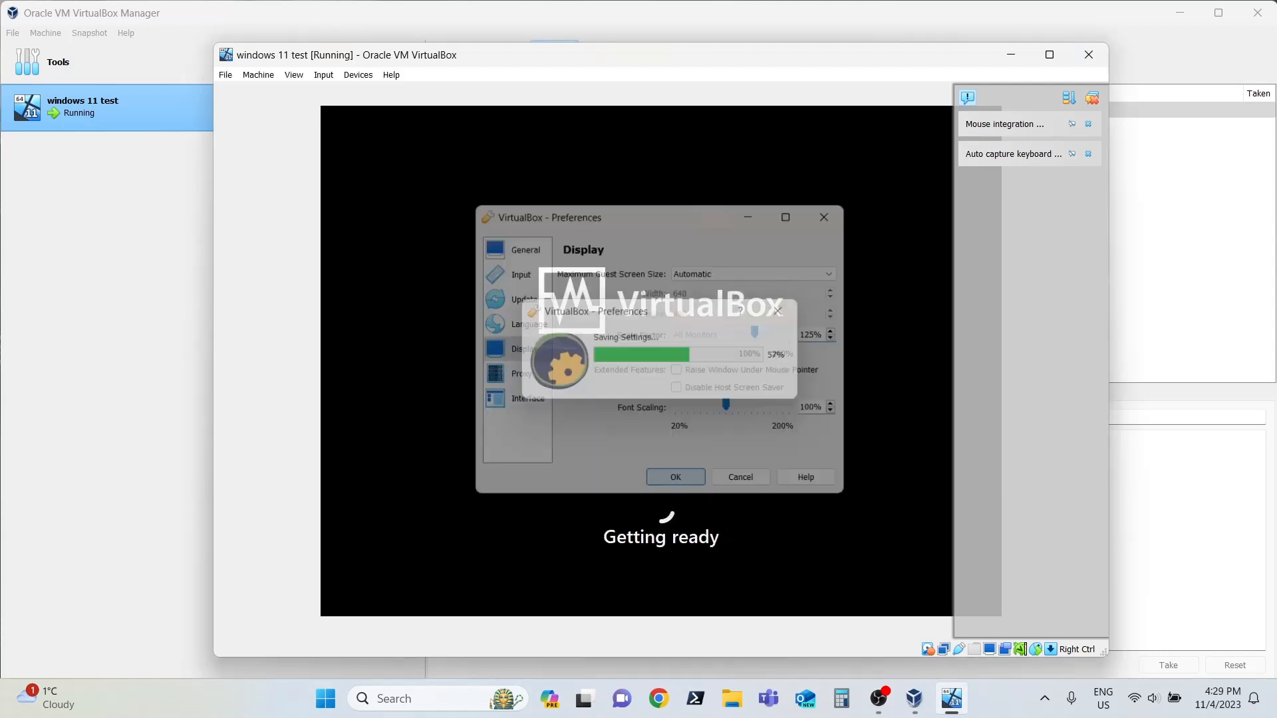
{"action": "left_click", "coordinate": [1050, 56]}
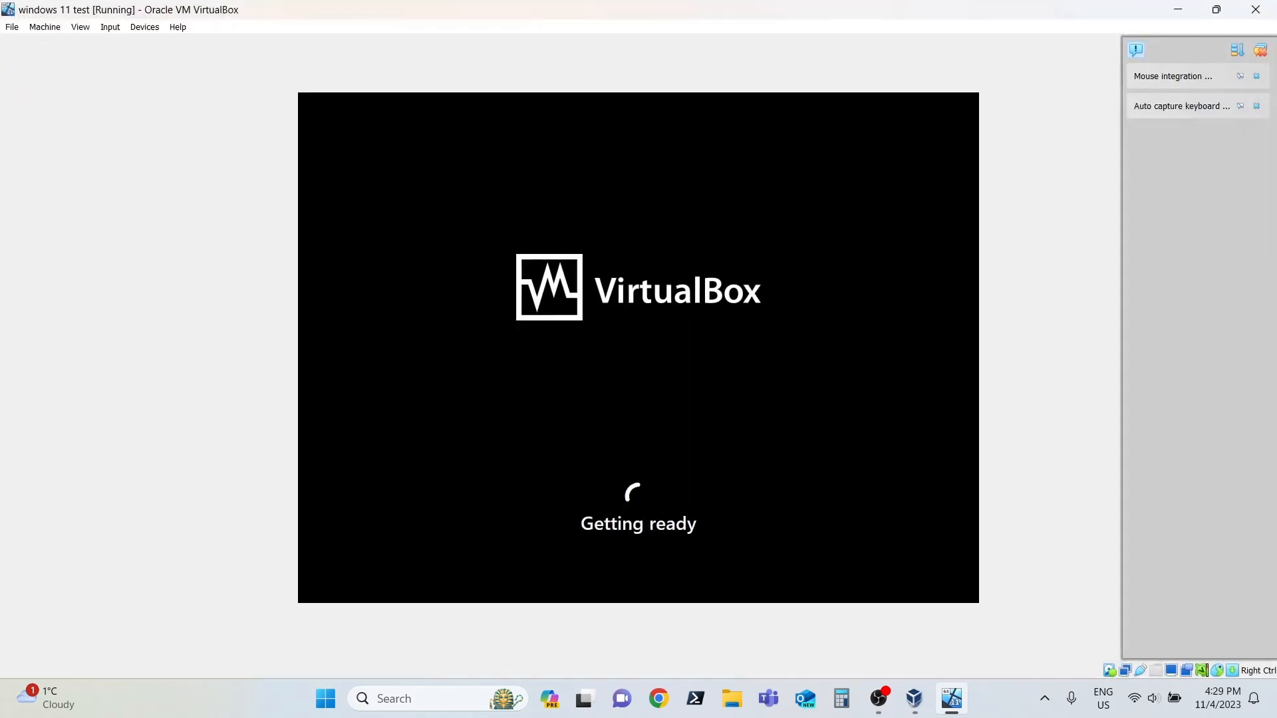
Step: Look through the virtual machine keyboard shortcuts in the input preferences and close the preferences without changes
{"action": "left_click", "coordinate": [11, 30]}
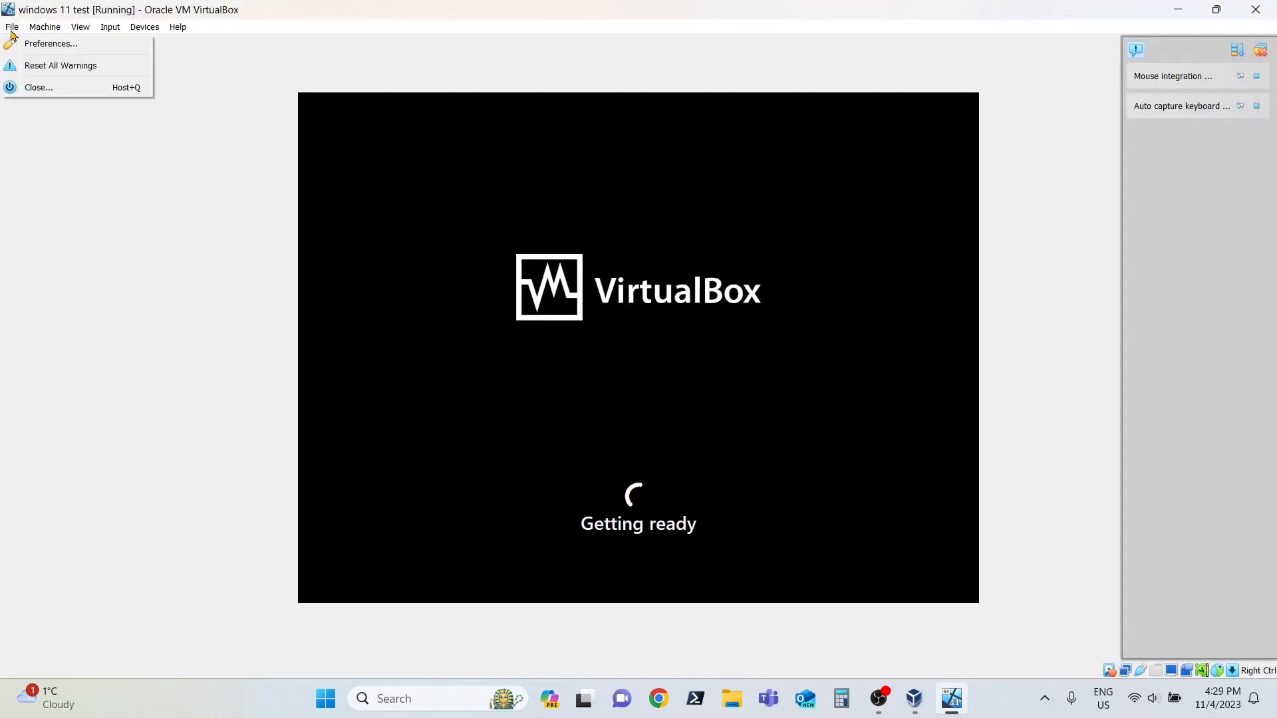
{"action": "left_click", "coordinate": [50, 43]}
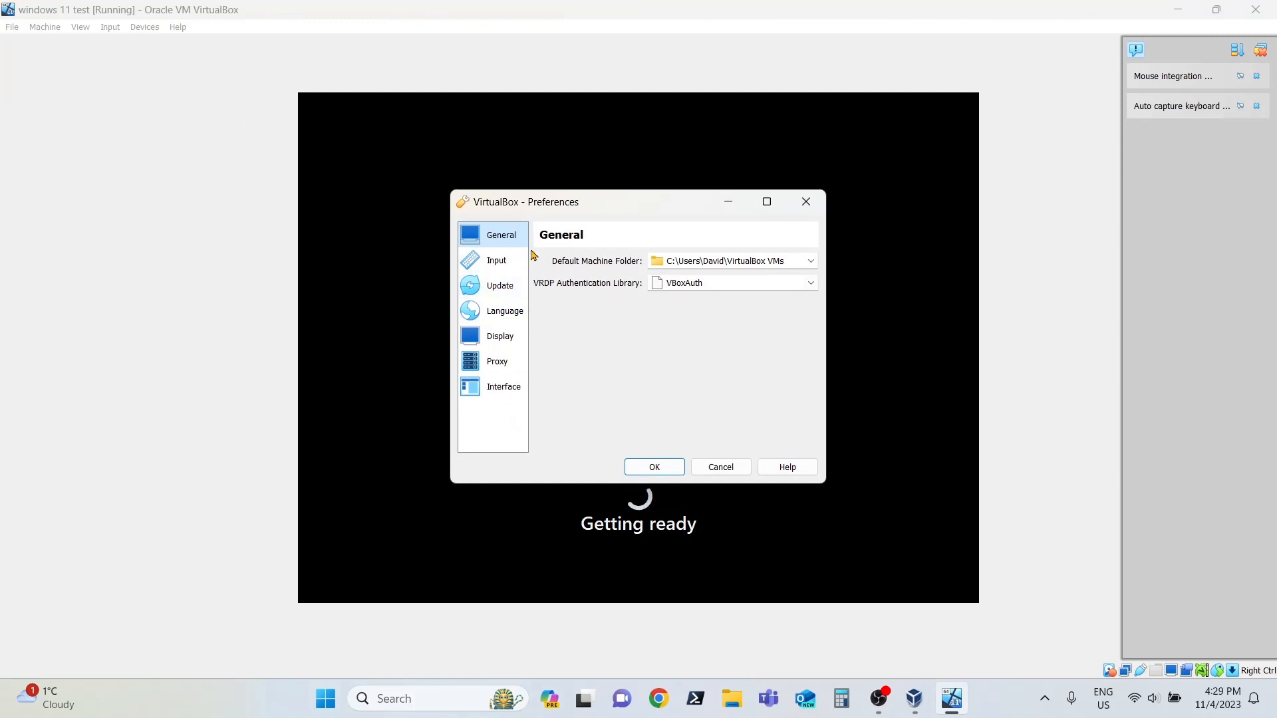
{"action": "left_click", "coordinate": [507, 268]}
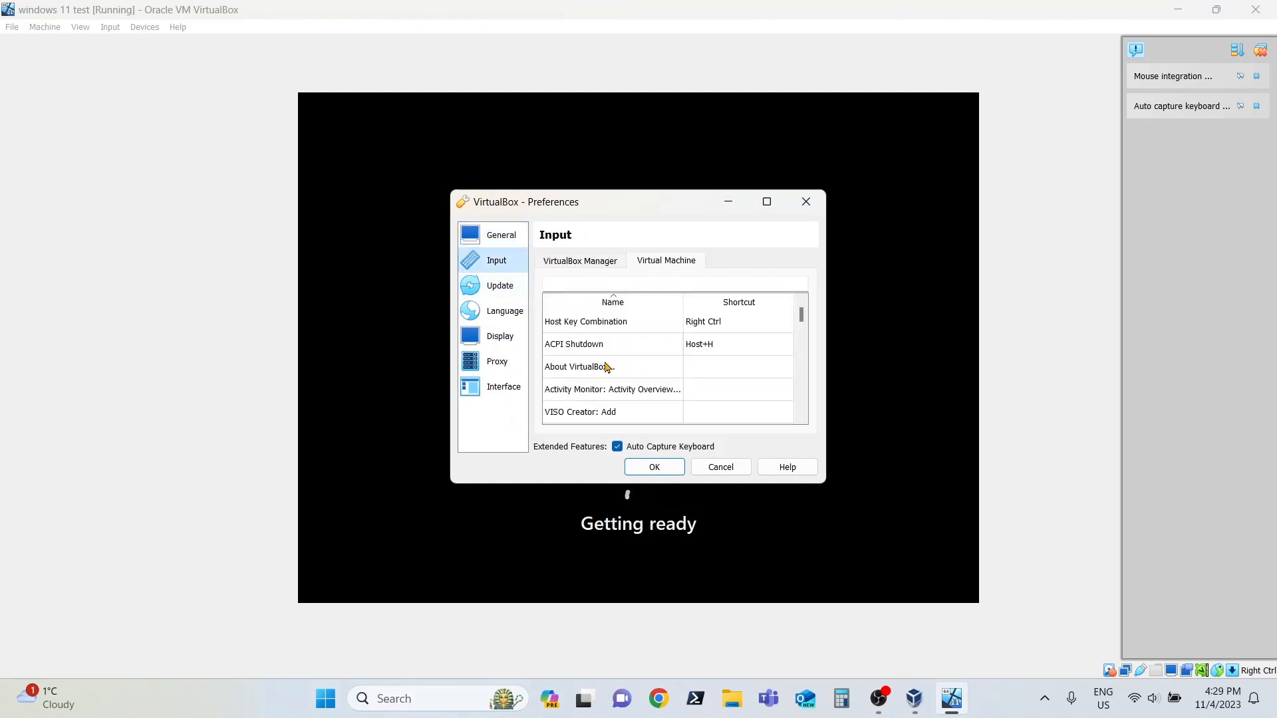
{"action": "scroll", "coordinate": [666, 366], "scroll_direction": "down", "scroll_amount": 5}
{"action": "scroll", "coordinate": [699, 379], "scroll_direction": "up", "scroll_amount": 5}
{"action": "left_click", "coordinate": [805, 203]}
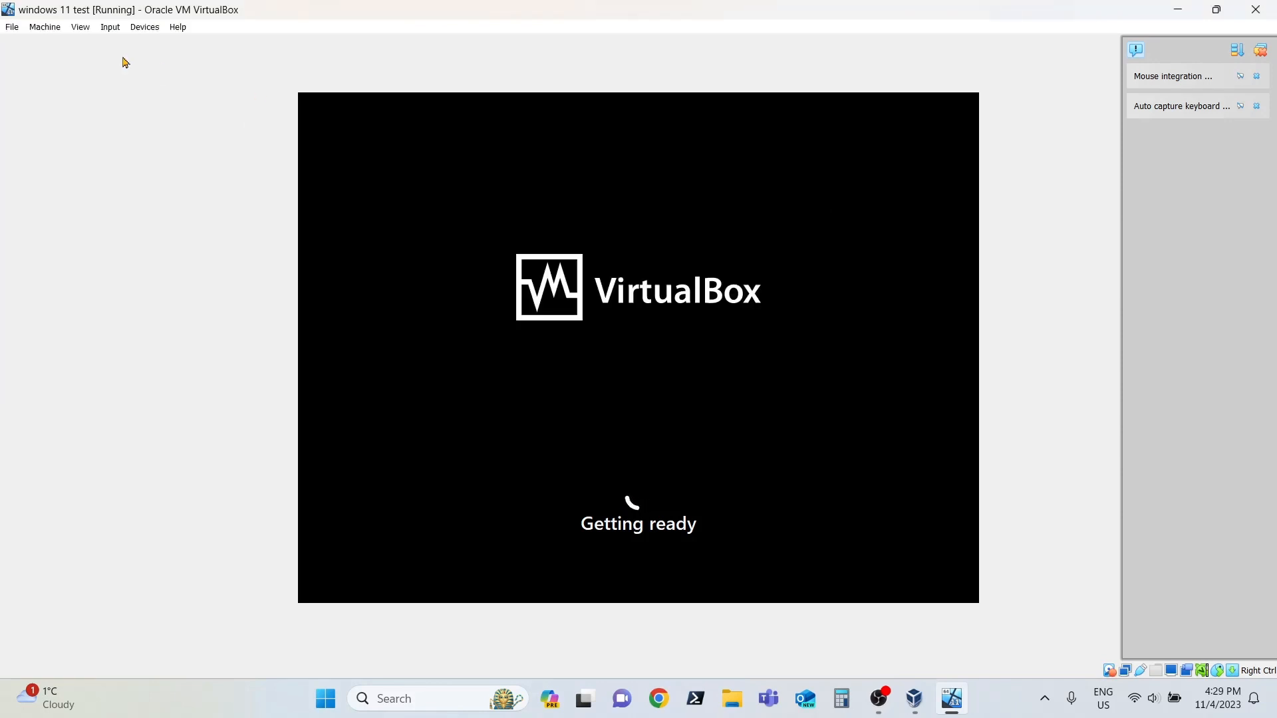
Step: Review the running machine's system, processor and advanced general settings, and close the settings dialog without changes
{"action": "left_click", "coordinate": [37, 31]}
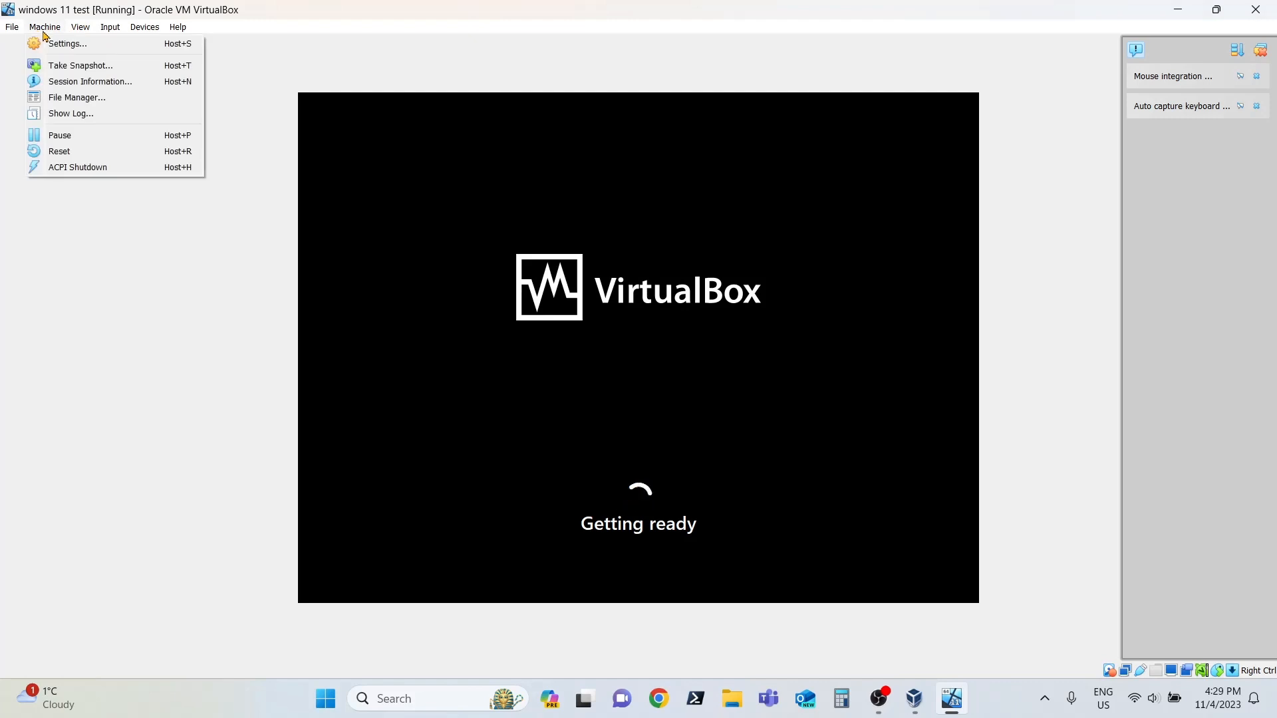
{"action": "left_click", "coordinate": [67, 41]}
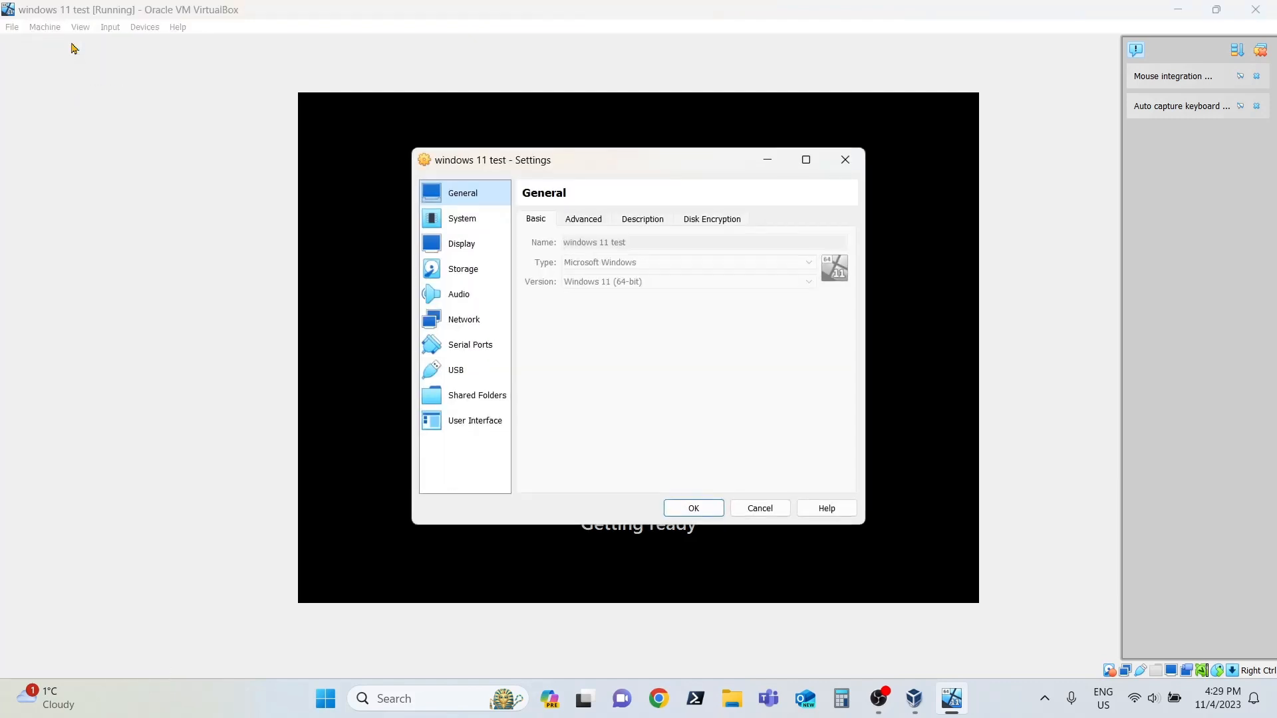
{"action": "left_click", "coordinate": [469, 220]}
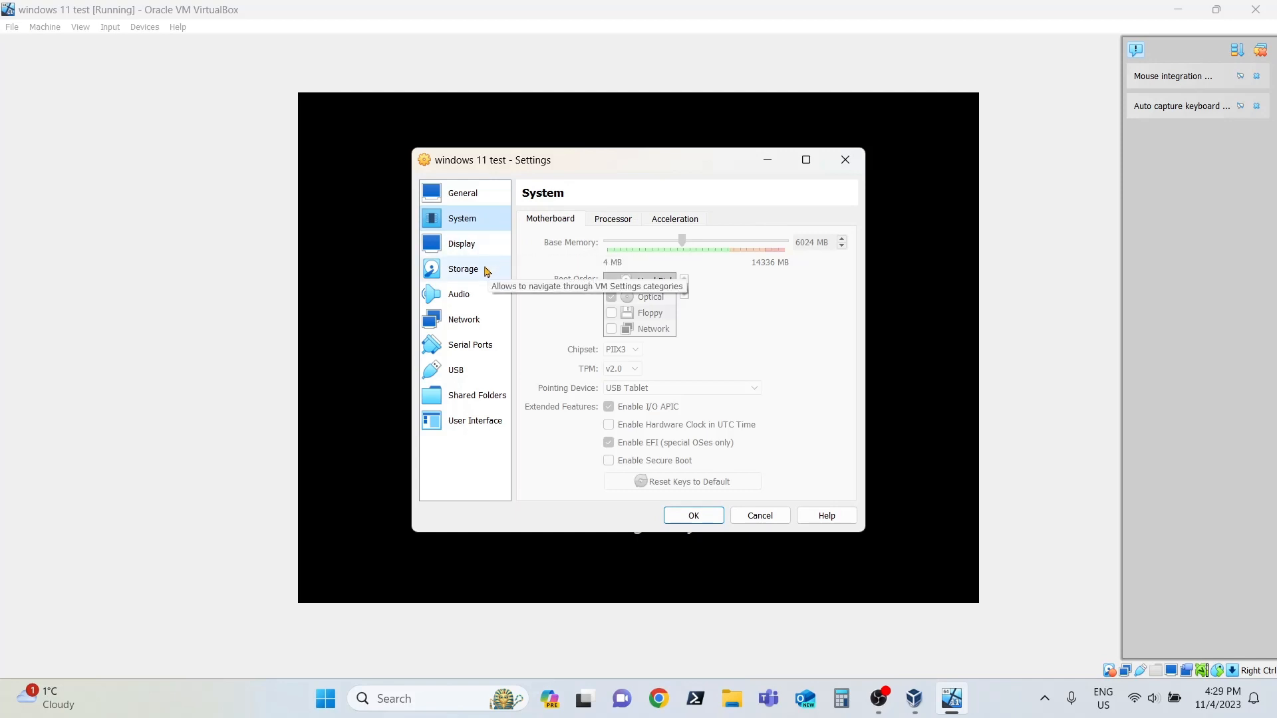
{"action": "left_click", "coordinate": [613, 219]}
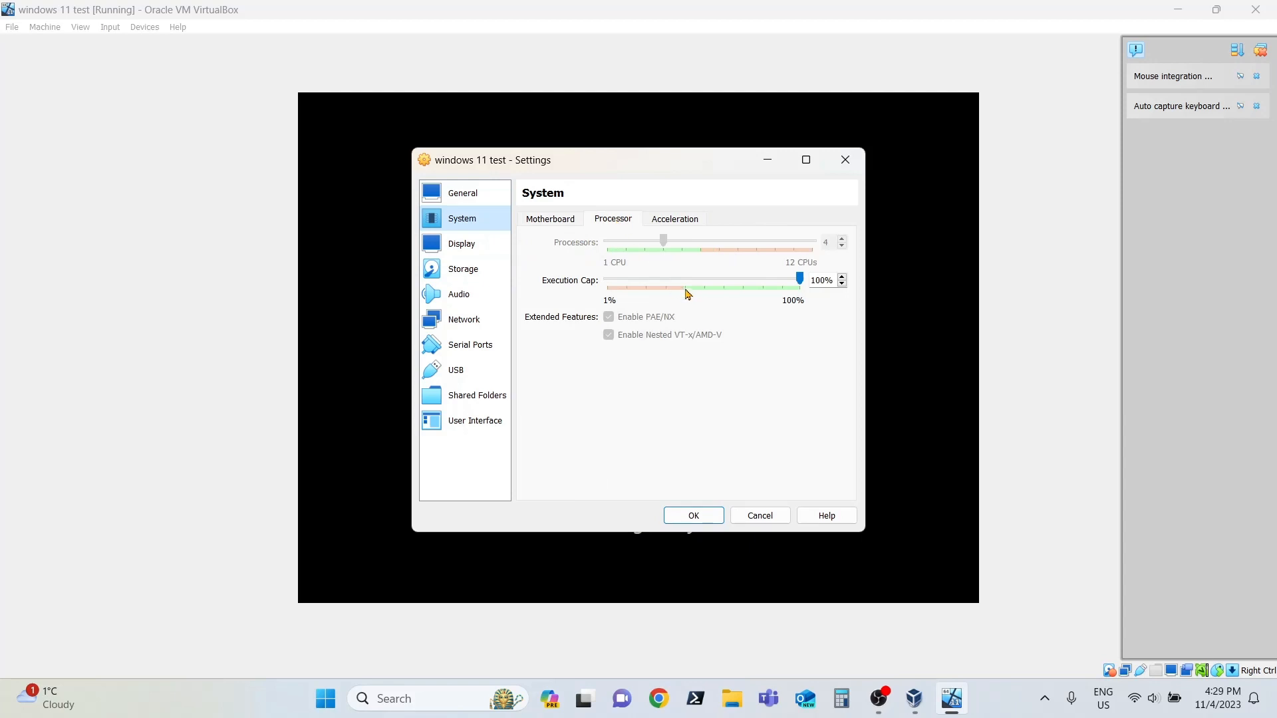
{"action": "left_click", "coordinate": [482, 193]}
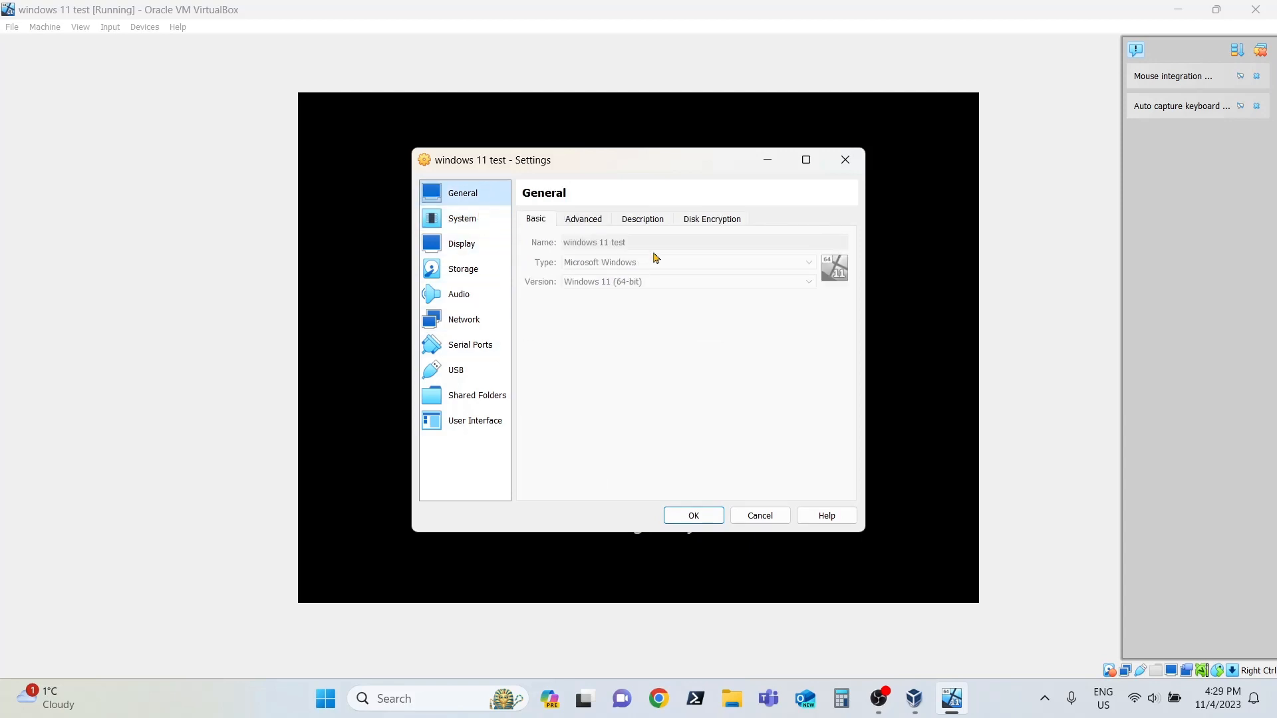
{"action": "left_click", "coordinate": [581, 224]}
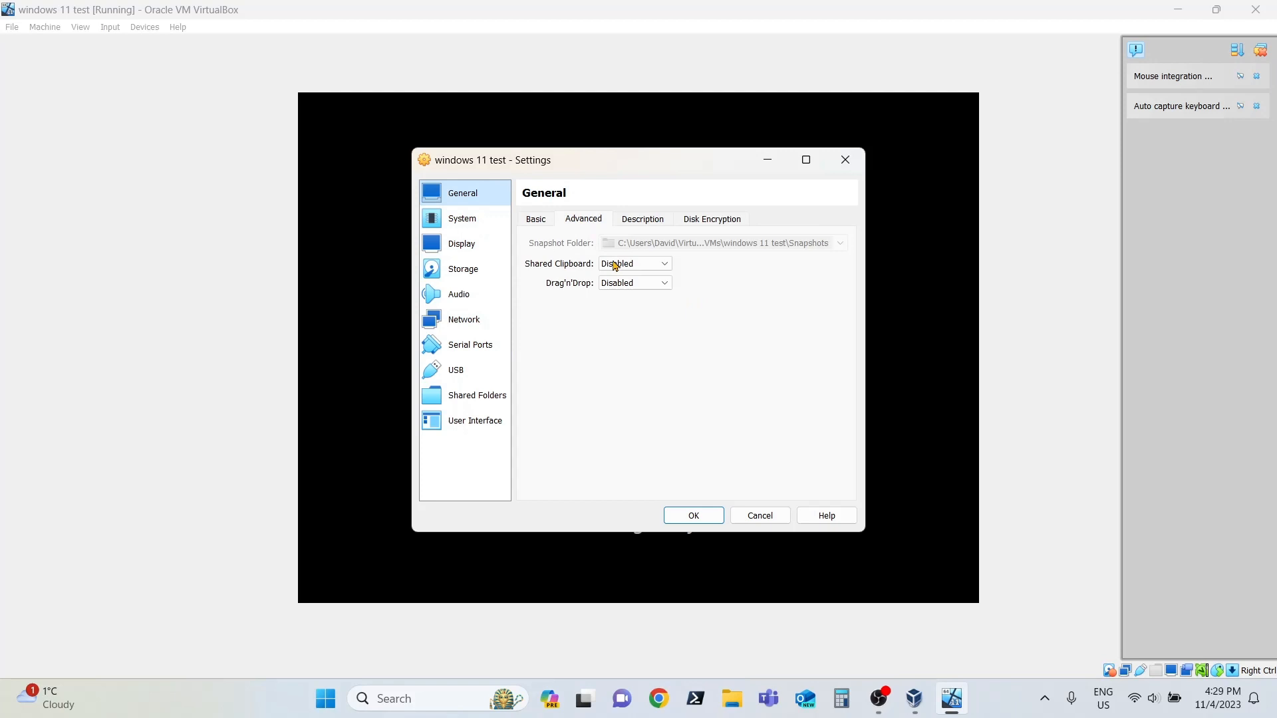
{"action": "left_click", "coordinate": [700, 520]}
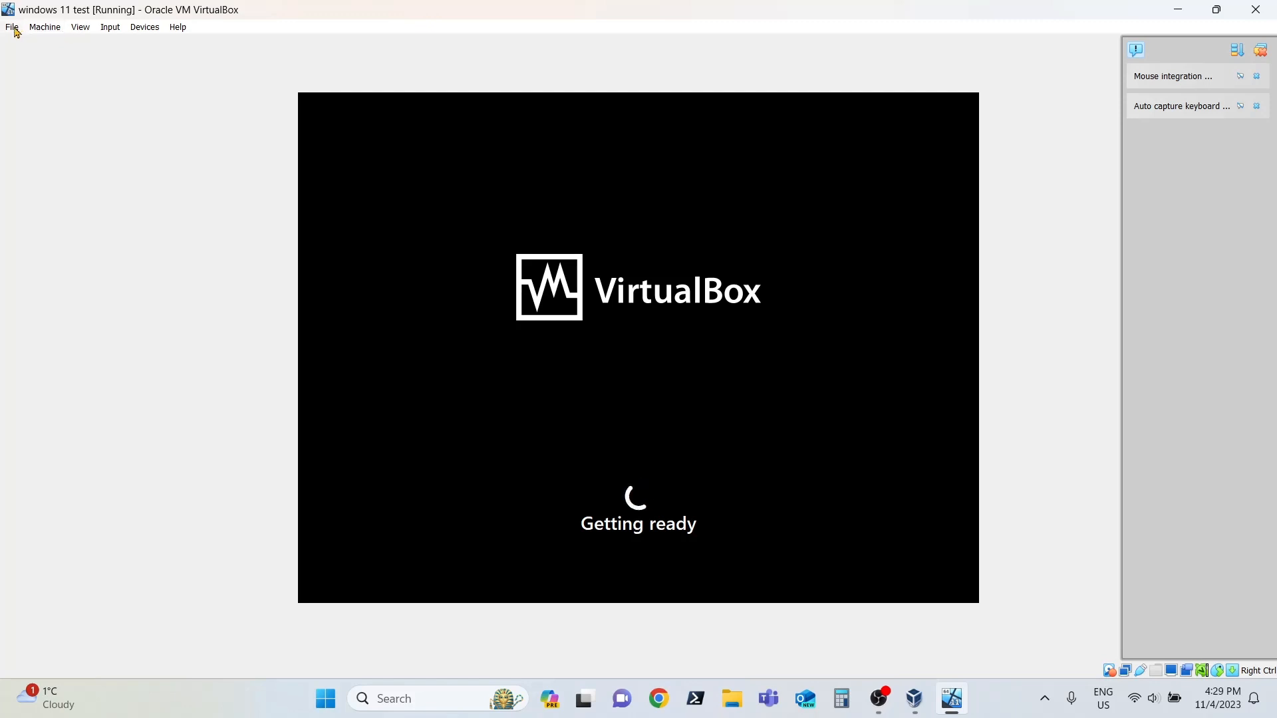
Step: Set drag and drop between the host and the running virtual machine to Bidirectional
{"action": "left_click", "coordinate": [133, 29]}
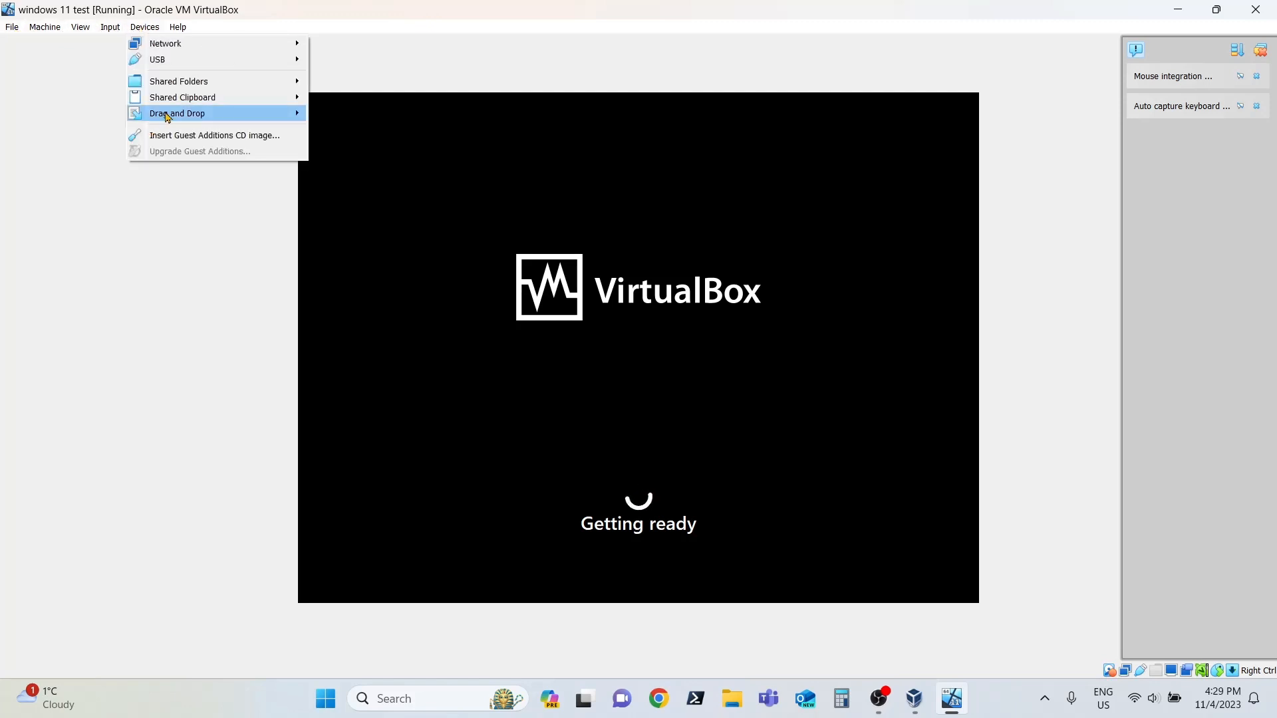
{"action": "left_click", "coordinate": [140, 26]}
{"action": "left_click", "coordinate": [141, 22]}
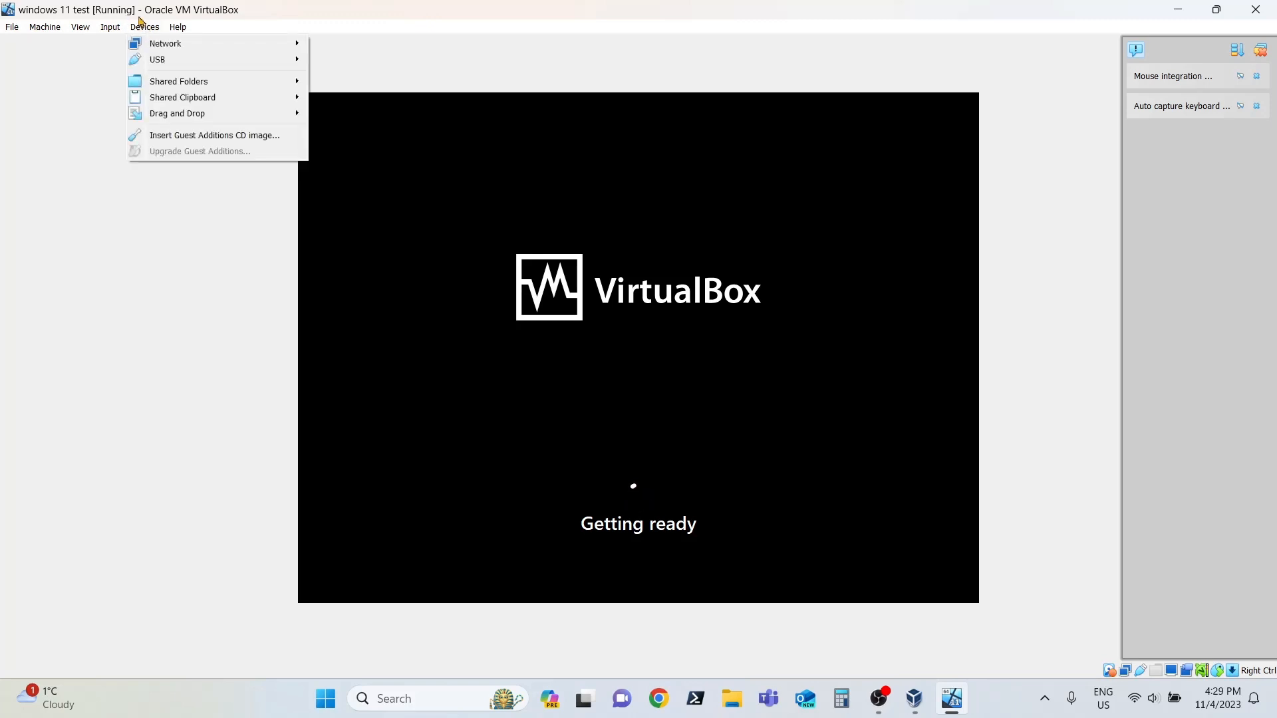
{"action": "mouse_move", "coordinate": [180, 121]}
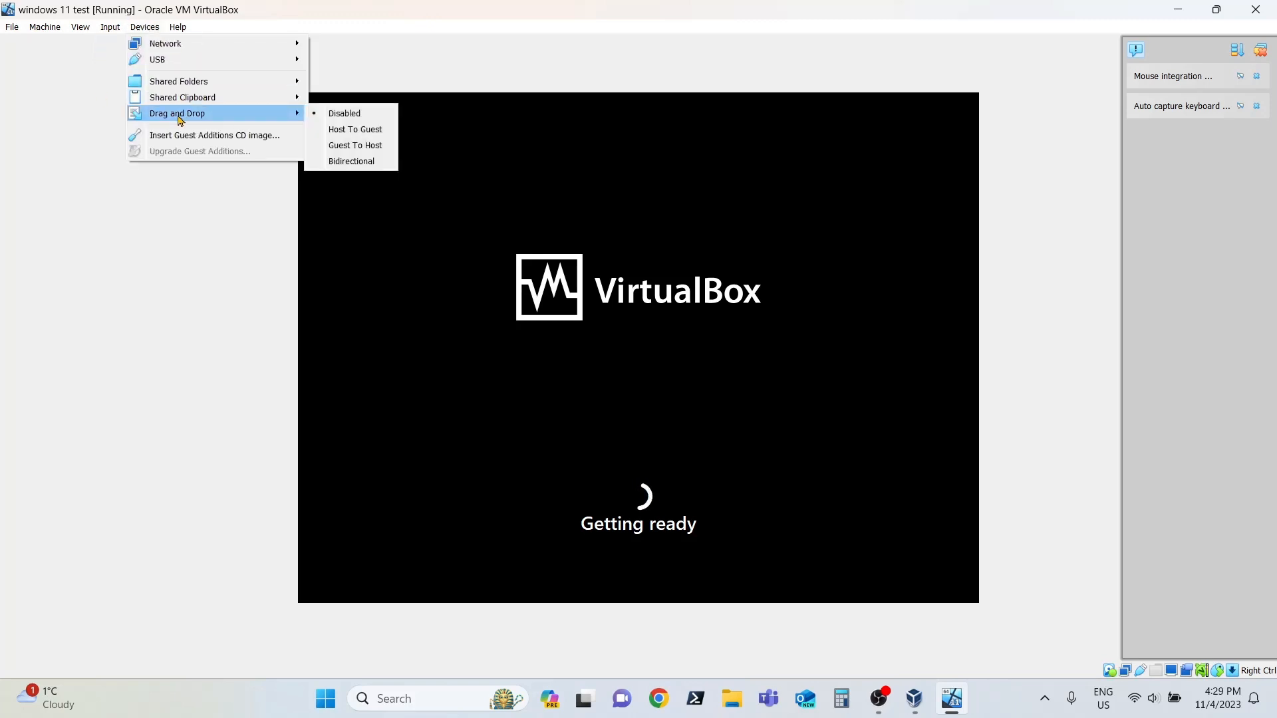
{"action": "left_click", "coordinate": [354, 165]}
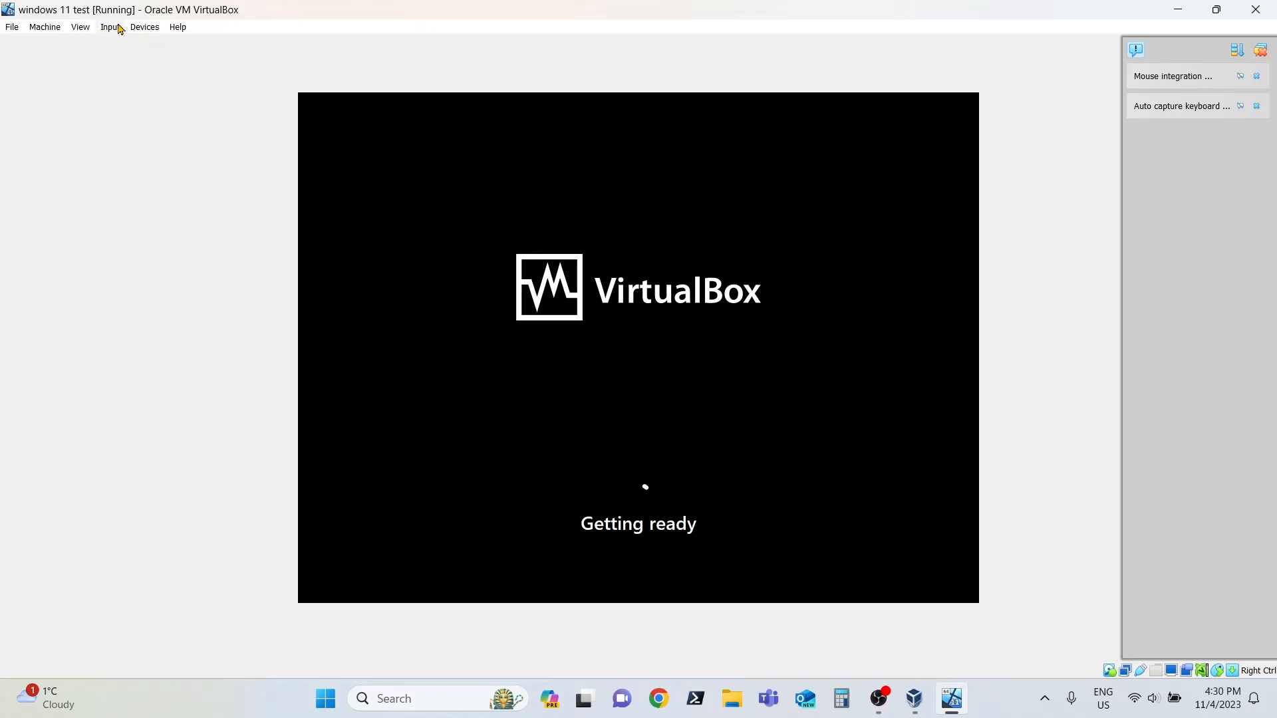
Step: Set the virtual machine's shared clipboard to Bidirectional
{"action": "left_click", "coordinate": [145, 28]}
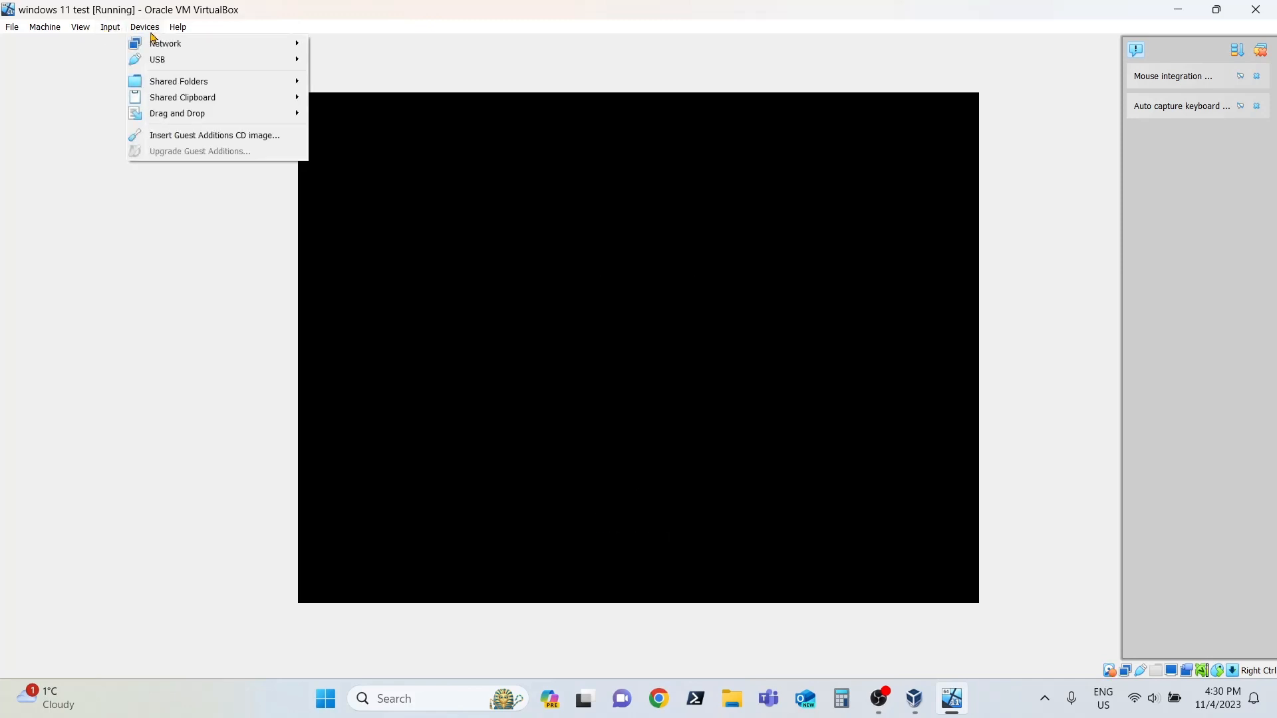
{"action": "mouse_move", "coordinate": [167, 101]}
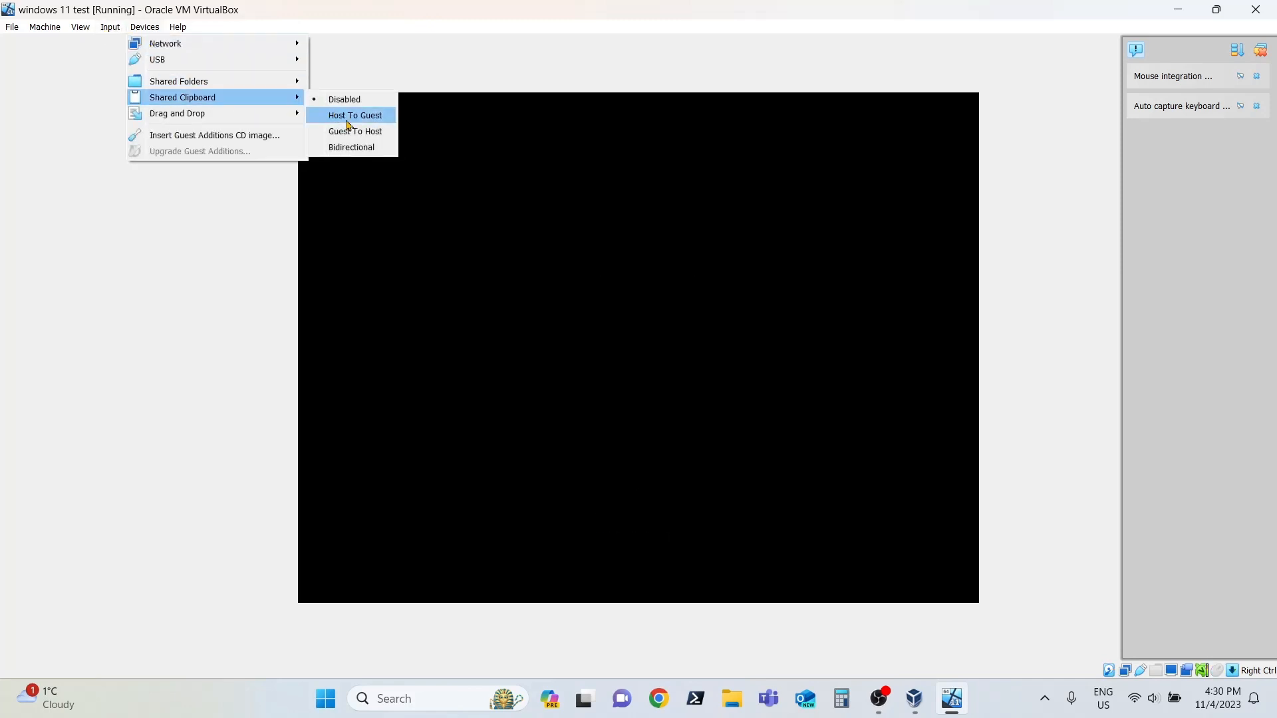
{"action": "left_click", "coordinate": [358, 147]}
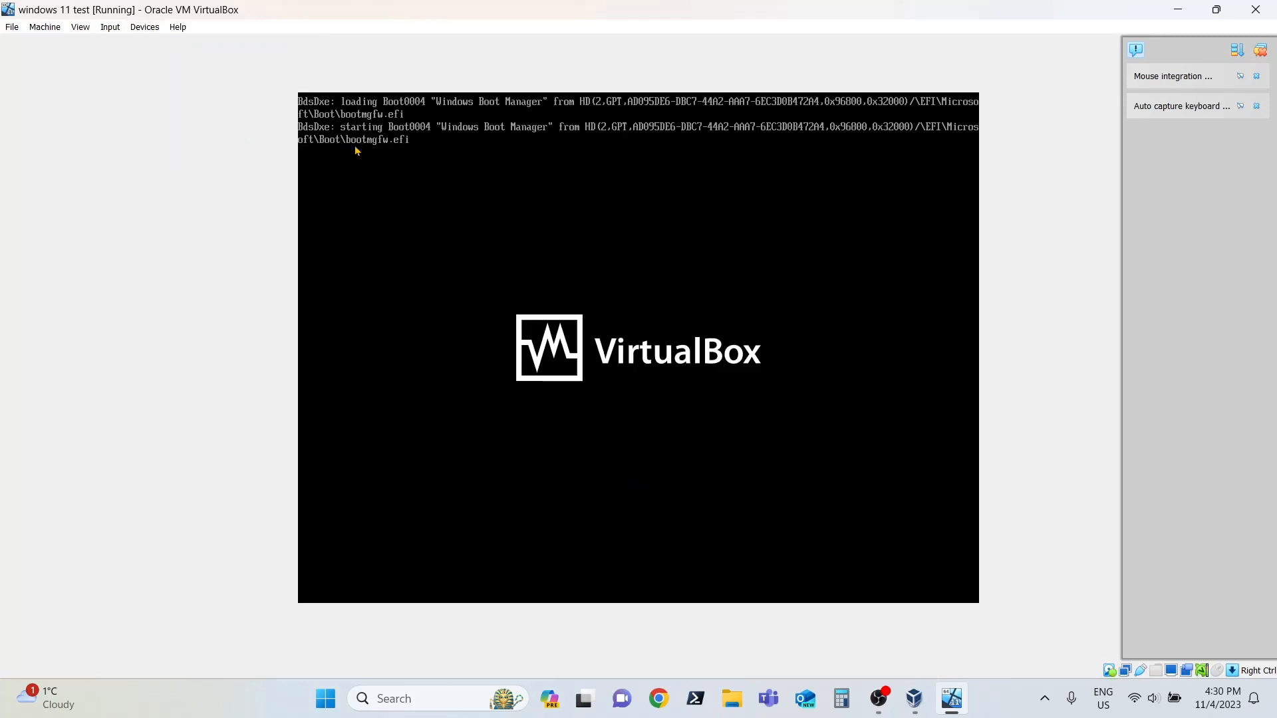
{"action": "left_click", "coordinate": [142, 28]}
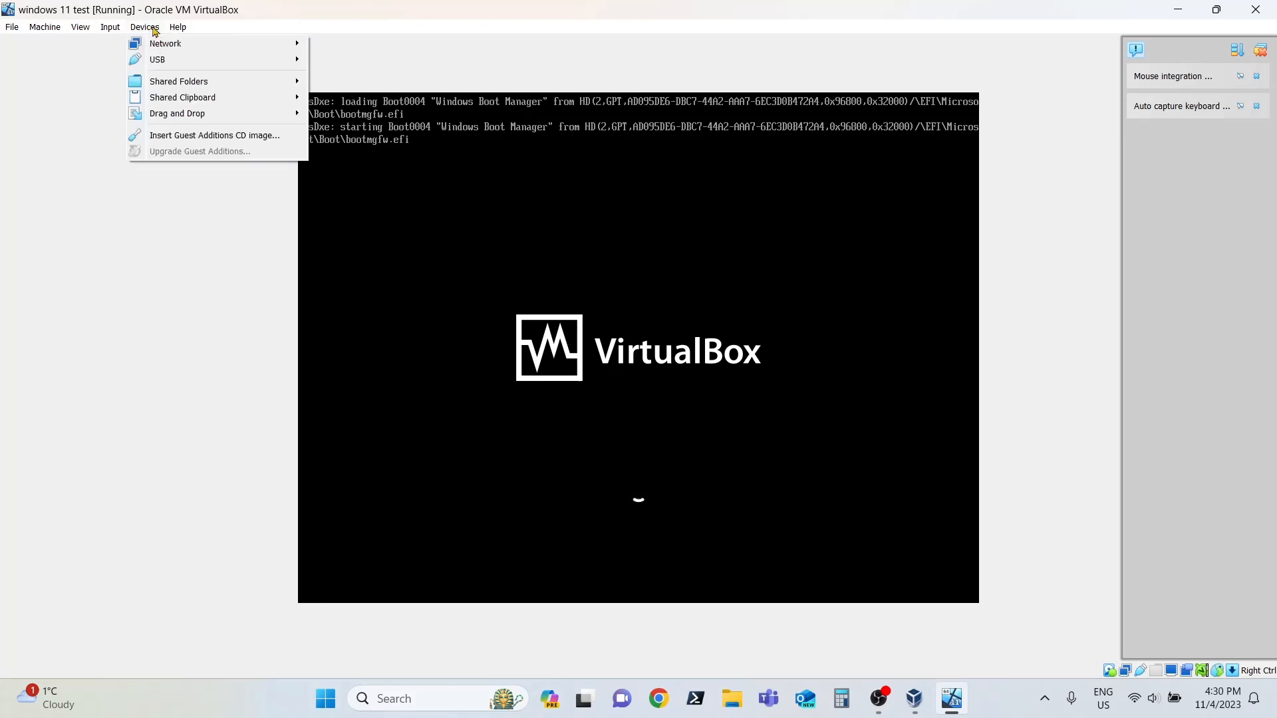
{"action": "mouse_move", "coordinate": [106, 30]}
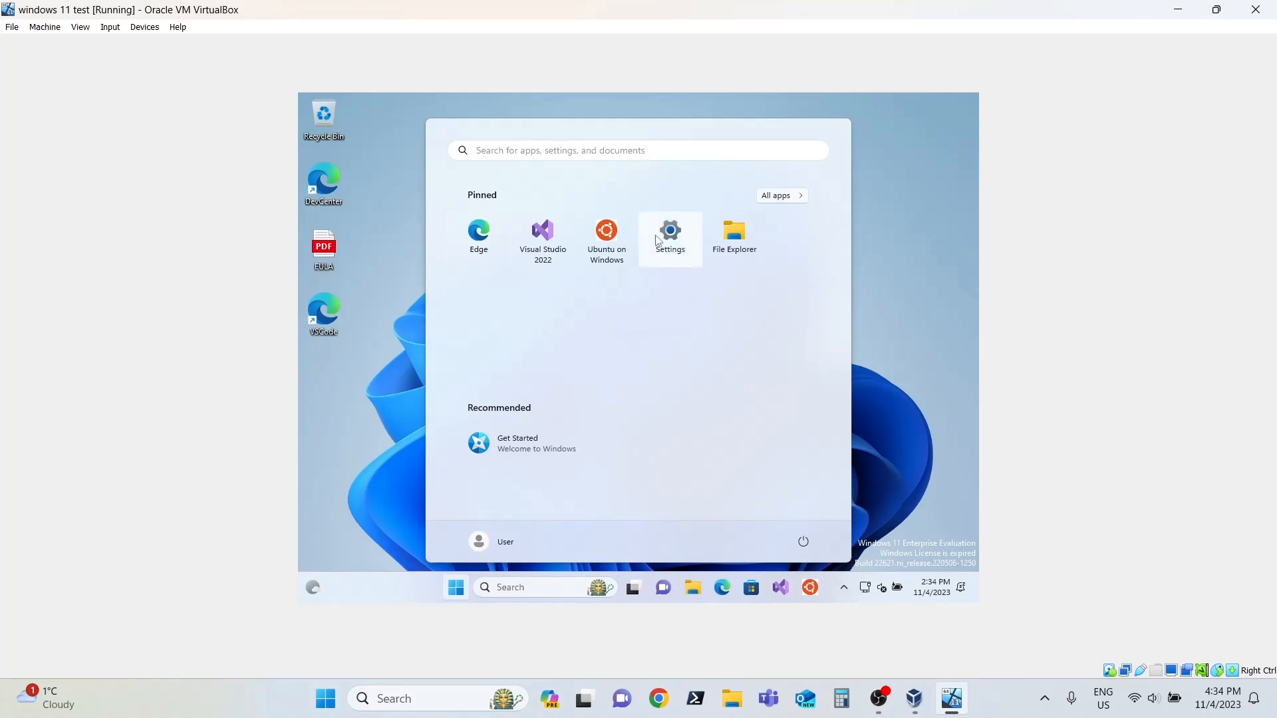
Step: Open the guest's System About page and examine its device specifications, including device name, installed RAM and system type
{"action": "left_click", "coordinate": [906, 318]}
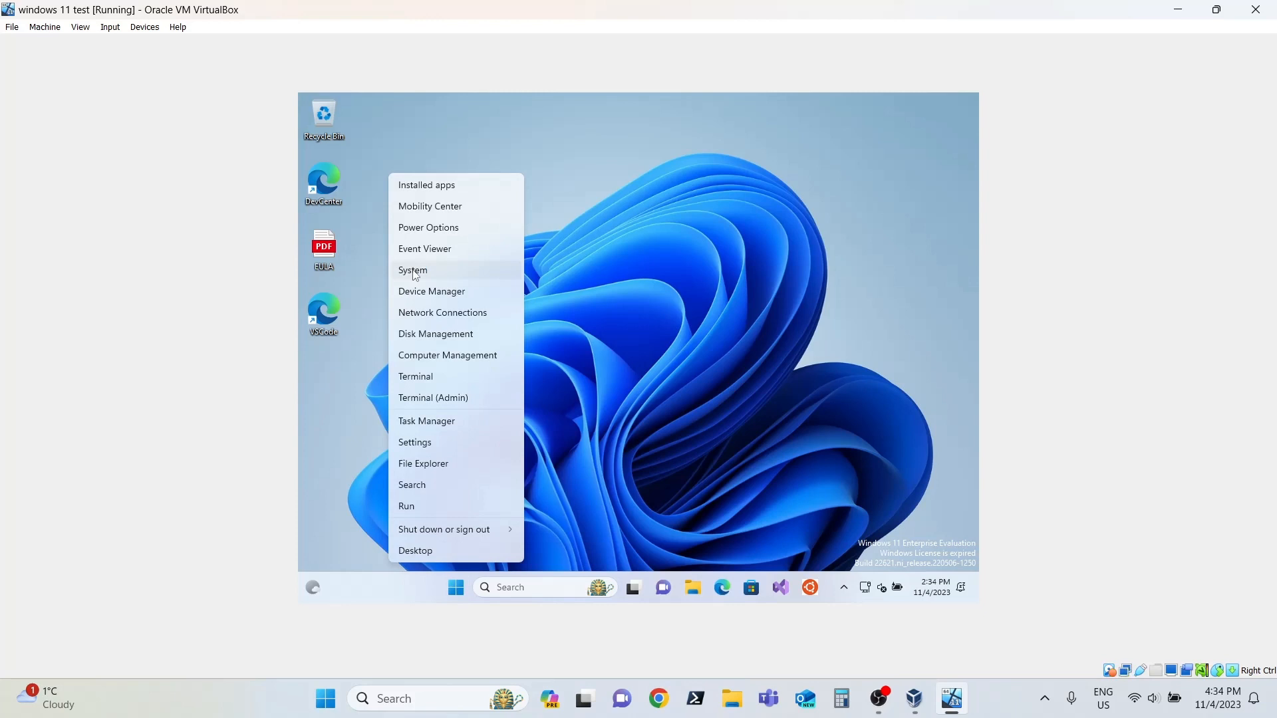
{"action": "left_click", "coordinate": [415, 272]}
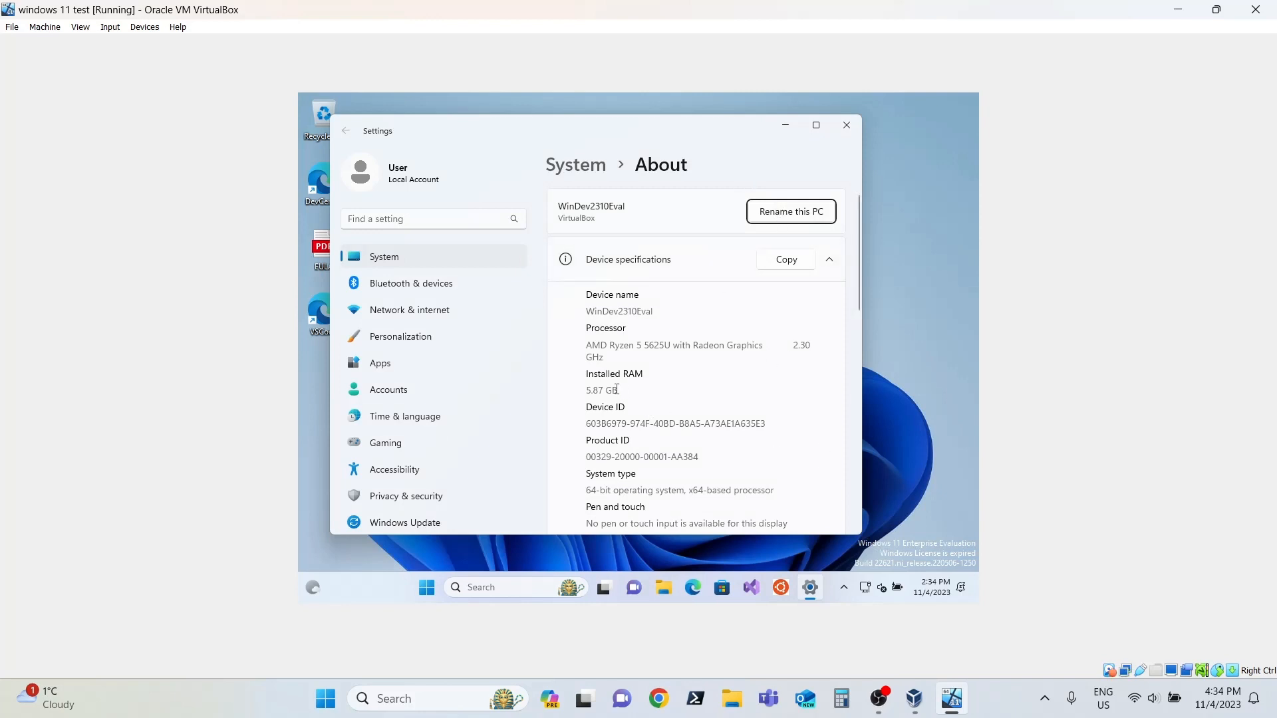
{"action": "left_click_drag", "start_coordinate": [582, 390], "coordinate": [613, 417]}
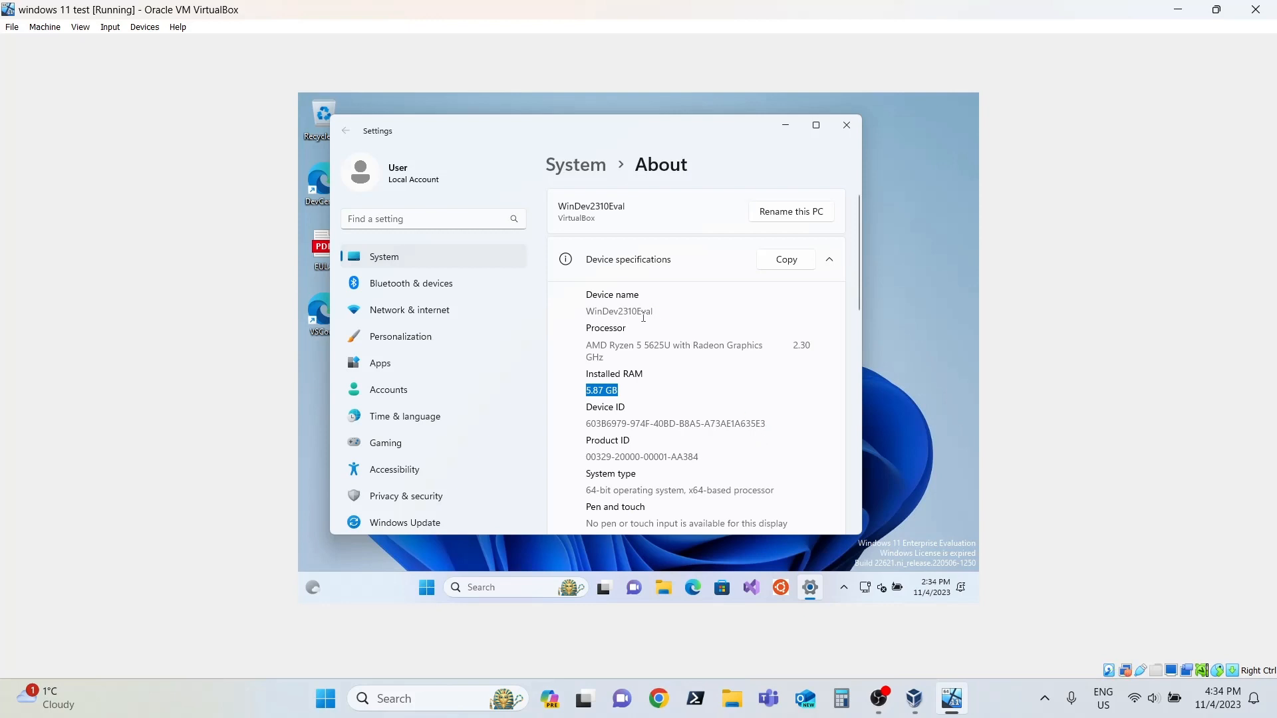
{"action": "left_click_drag", "start_coordinate": [655, 312], "coordinate": [577, 312]}
{"action": "left_click", "coordinate": [624, 308]}
{"action": "scroll", "coordinate": [732, 415], "scroll_direction": "down", "scroll_amount": 2}
{"action": "scroll", "coordinate": [732, 415], "scroll_direction": "down", "scroll_amount": 3}
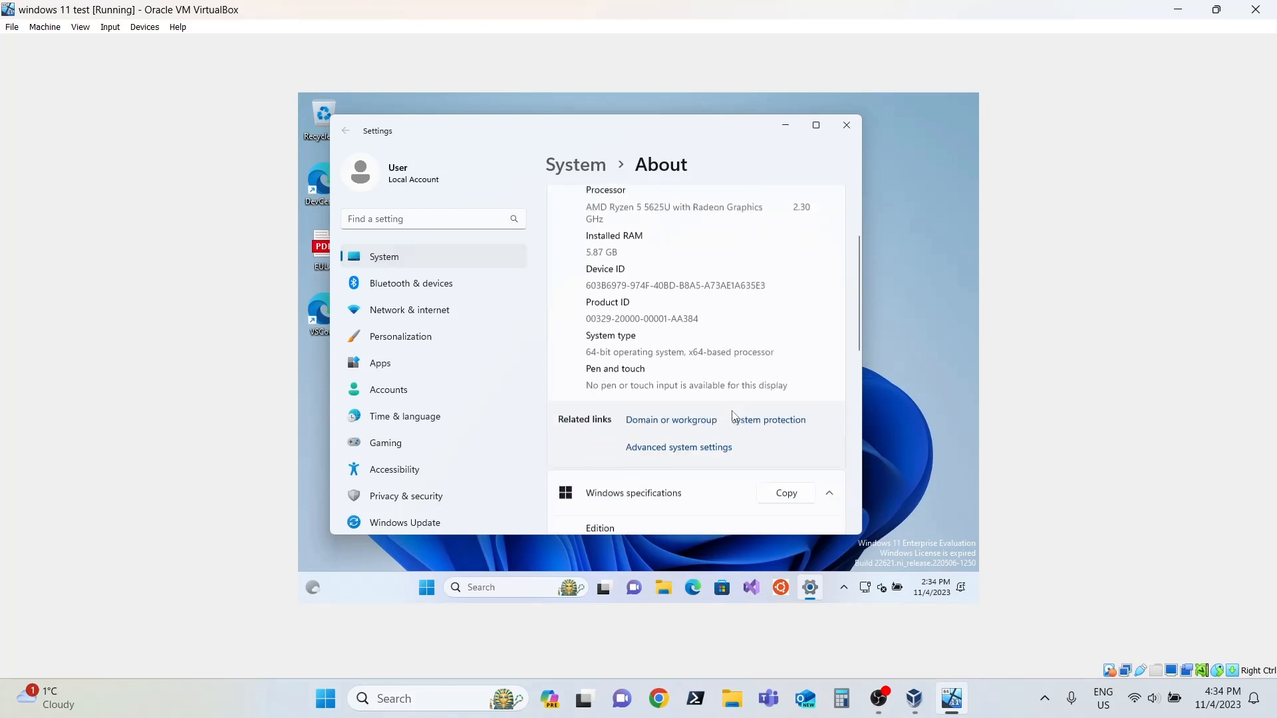
{"action": "scroll", "coordinate": [732, 415], "scroll_direction": "down", "scroll_amount": 3}
{"action": "scroll", "coordinate": [733, 415], "scroll_direction": "up", "scroll_amount": 6}
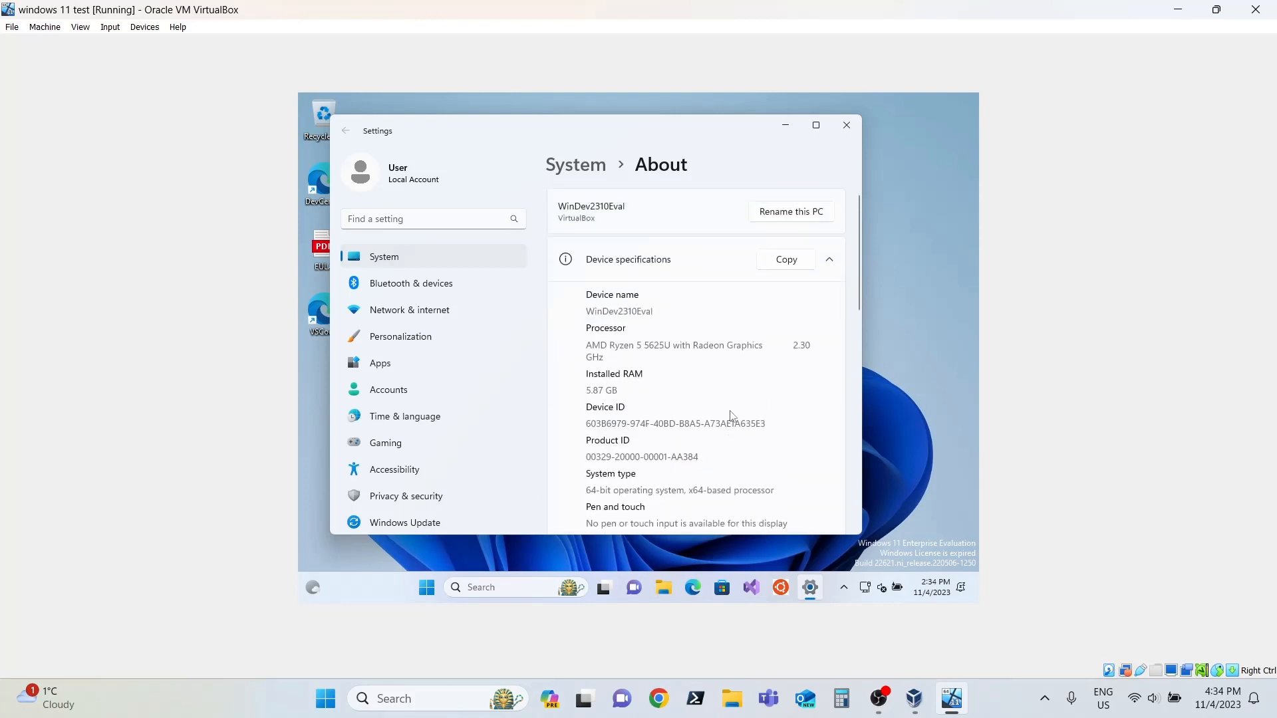
{"action": "scroll", "coordinate": [733, 415], "scroll_direction": "down", "scroll_amount": 2}
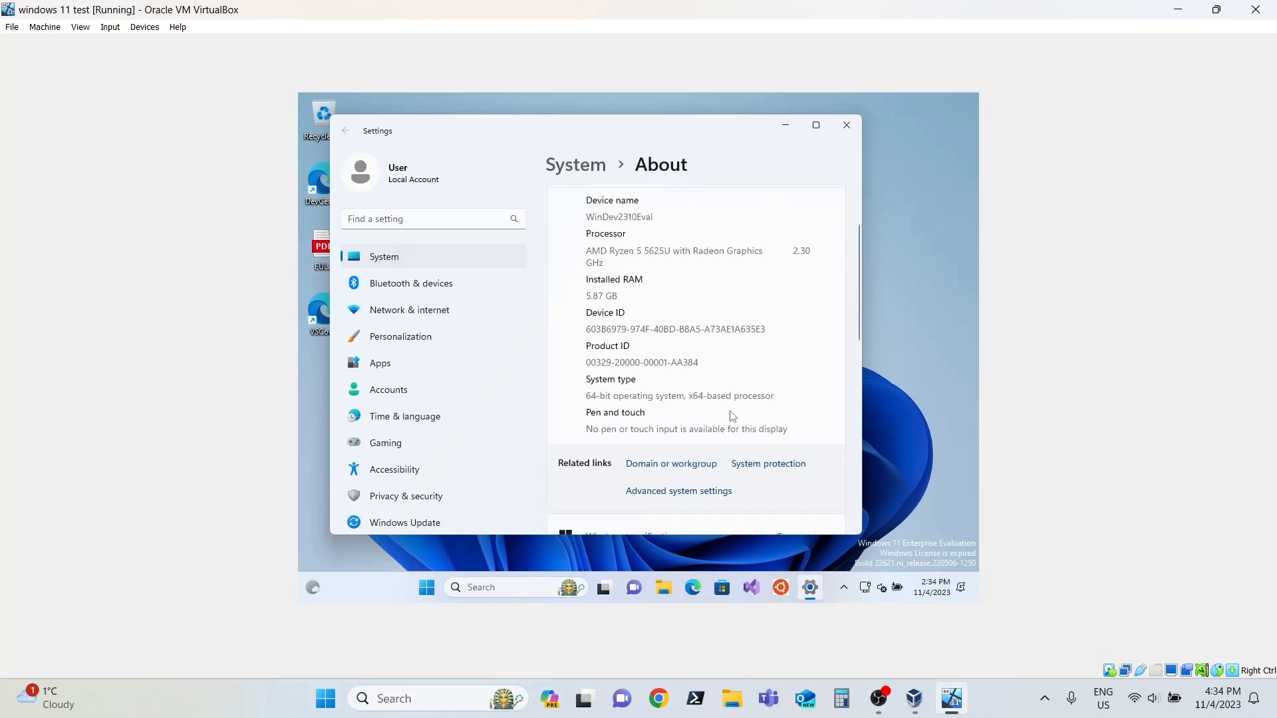
{"action": "scroll", "coordinate": [732, 415], "scroll_direction": "down", "scroll_amount": 2}
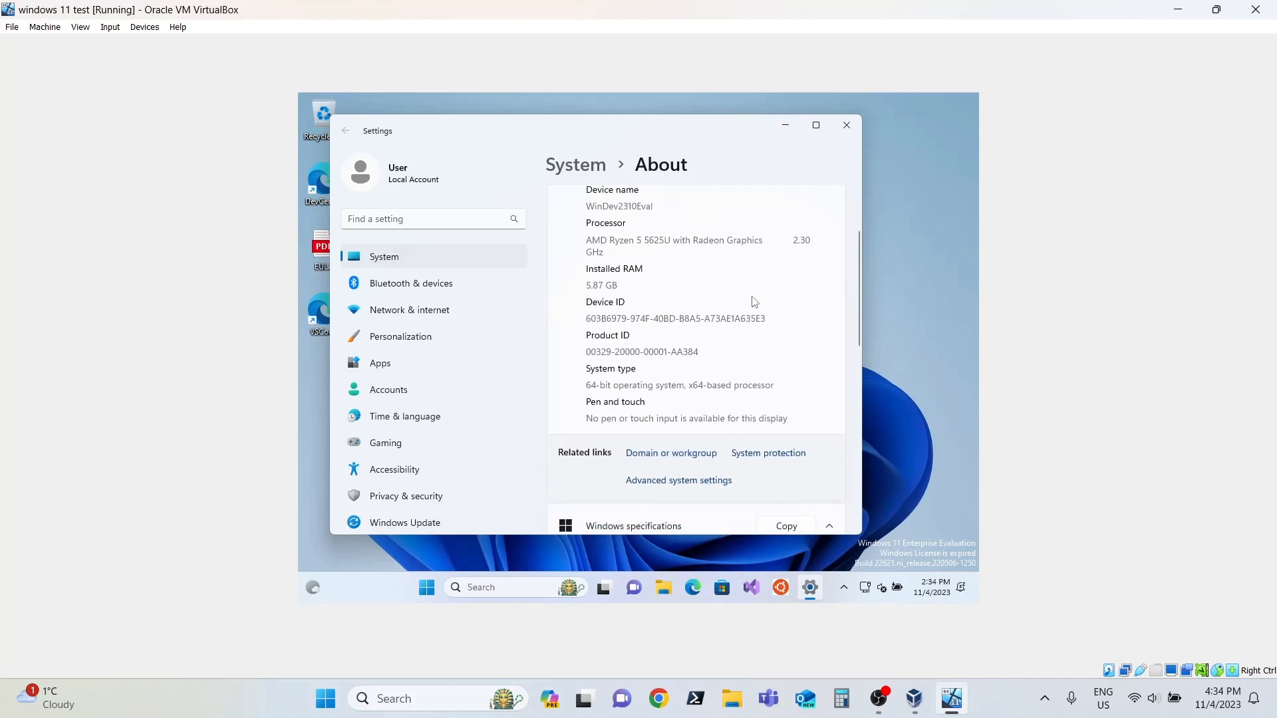
{"action": "left_click_drag", "start_coordinate": [676, 385], "coordinate": [748, 385]}
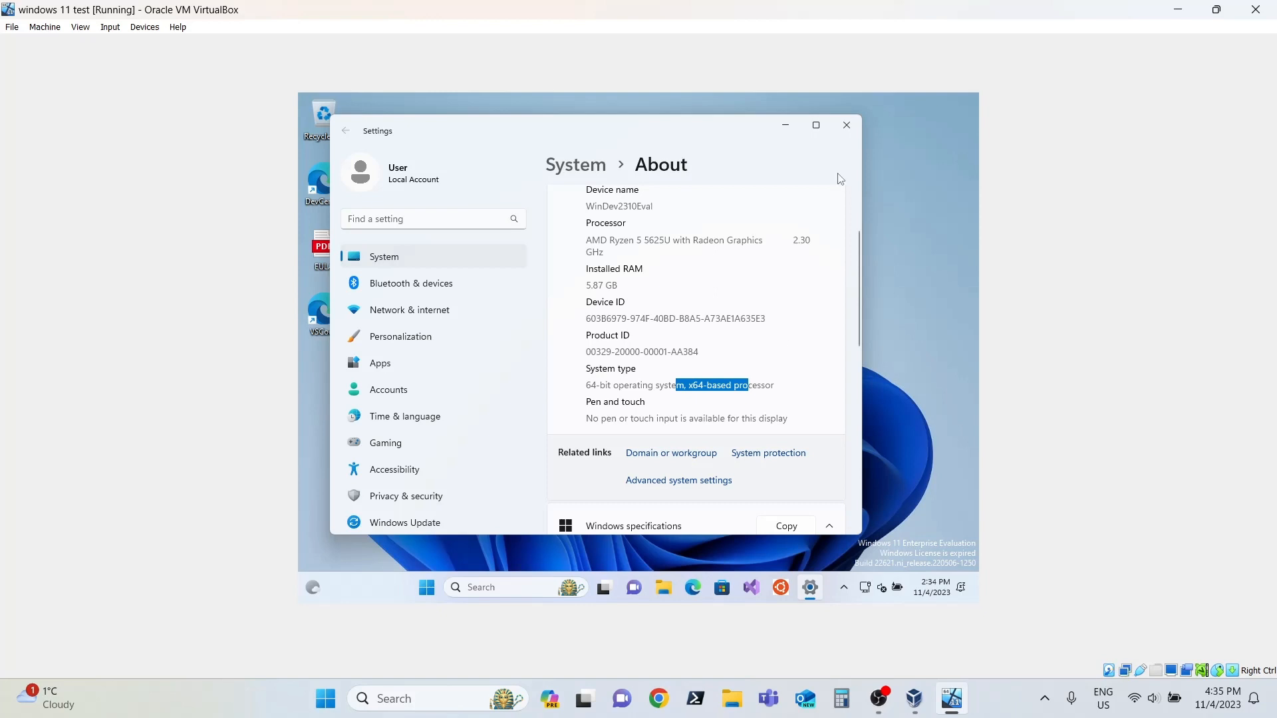
Step: Check the Windows specifications on the guest's About page and close Settings
{"action": "scroll", "coordinate": [771, 299], "scroll_direction": "down", "scroll_amount": 1}
{"action": "scroll", "coordinate": [768, 301], "scroll_direction": "down", "scroll_amount": 6}
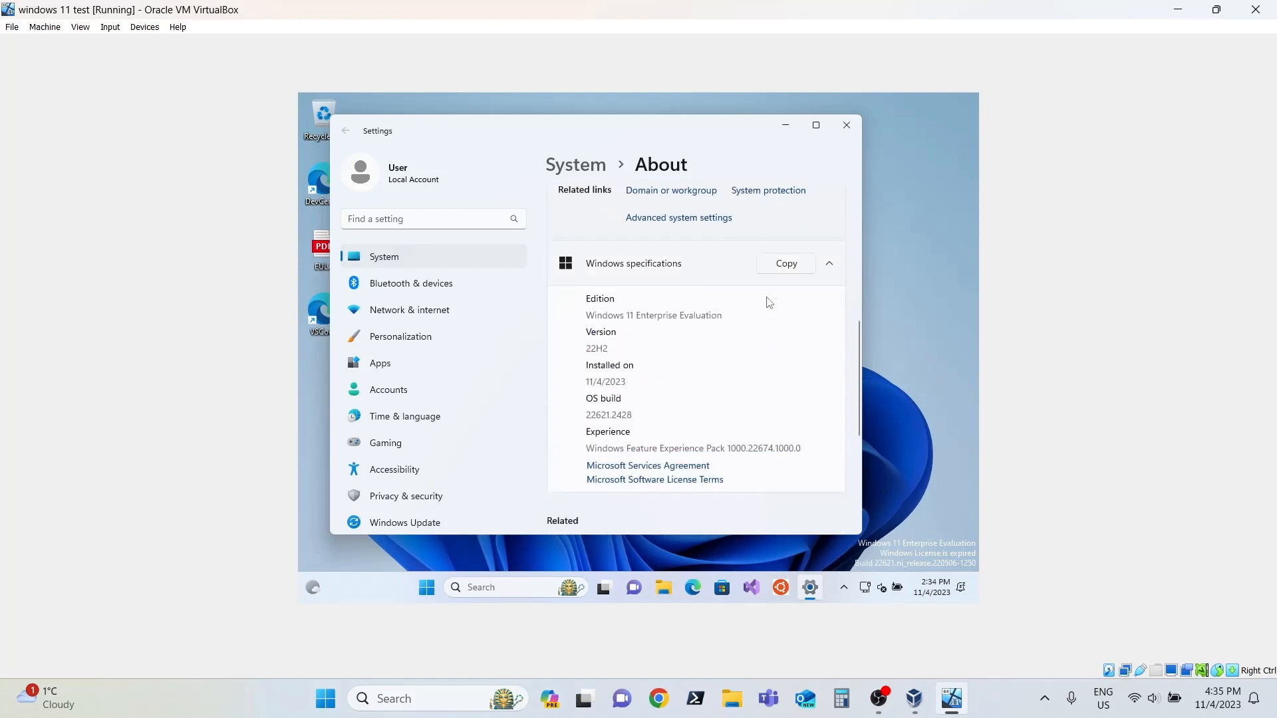
{"action": "left_click", "coordinate": [847, 125]}
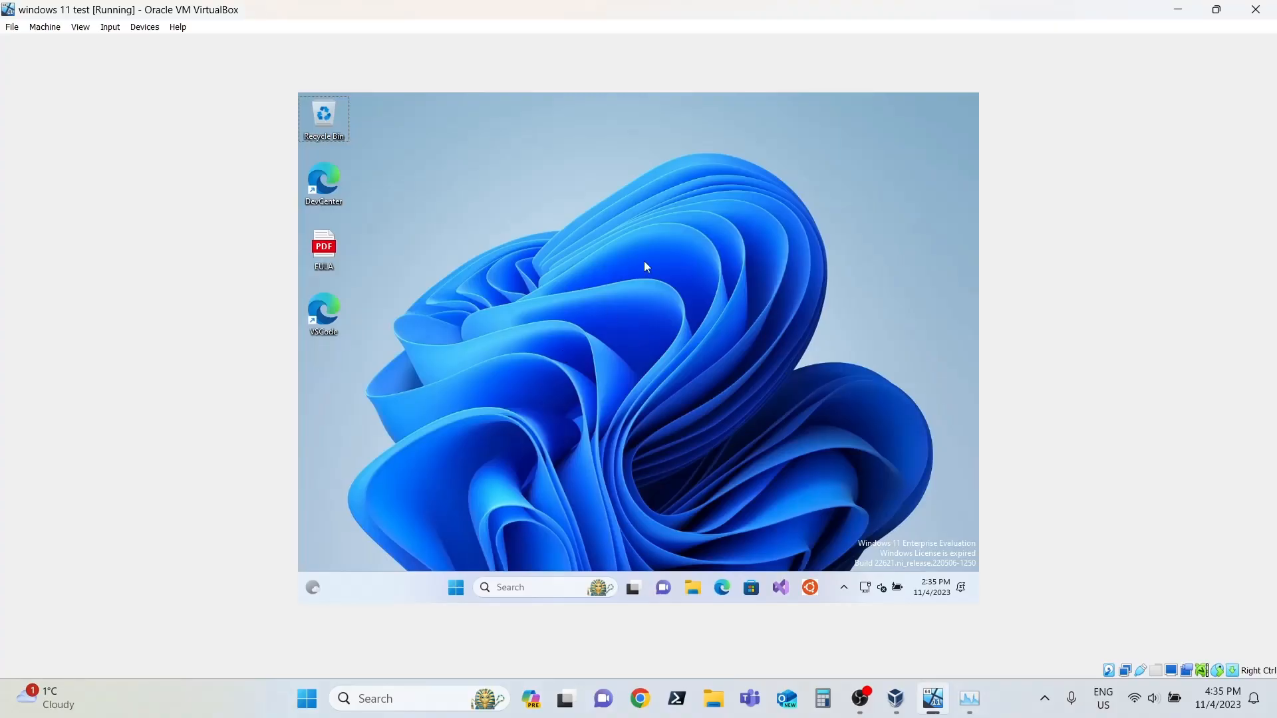
Step: Search the guest for "task manager", examine the CPU performance view in a widened window, and close Task Manager
{"action": "left_click", "coordinate": [533, 590]}
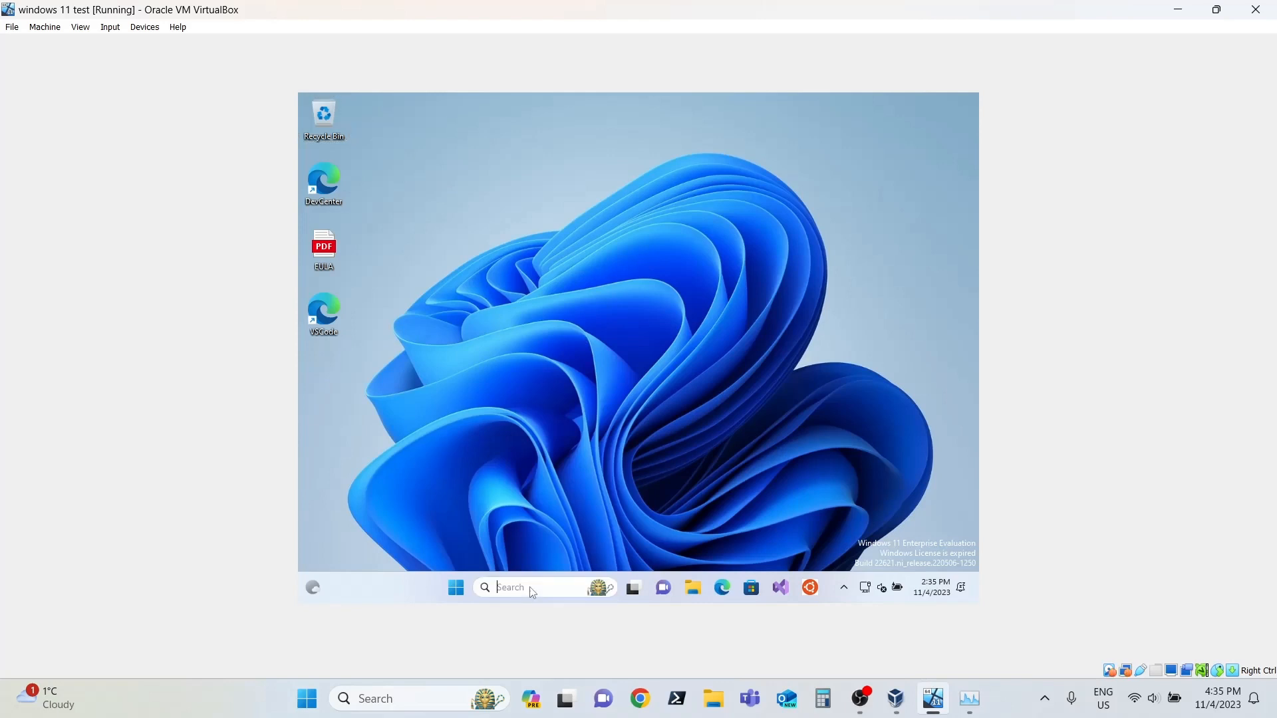
{"action": "type", "text": "task"}
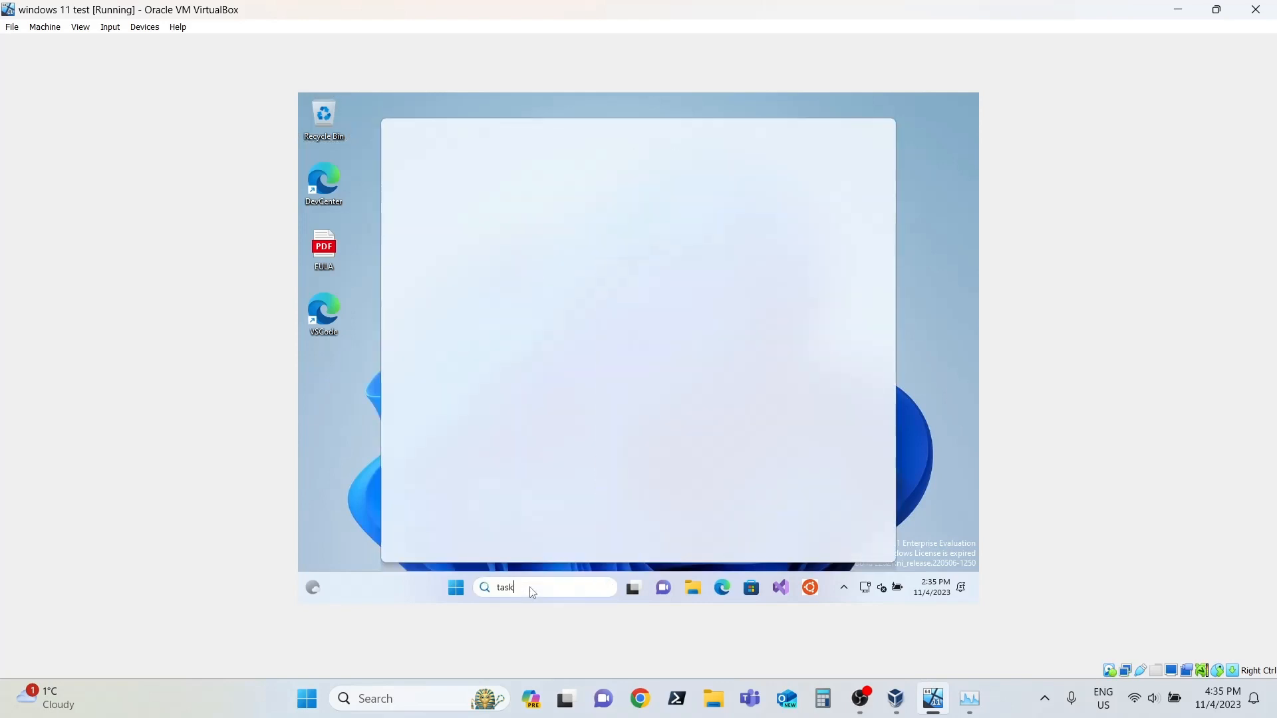
{"action": "type", "text": " manager"}
{"action": "key", "text": "Return"}
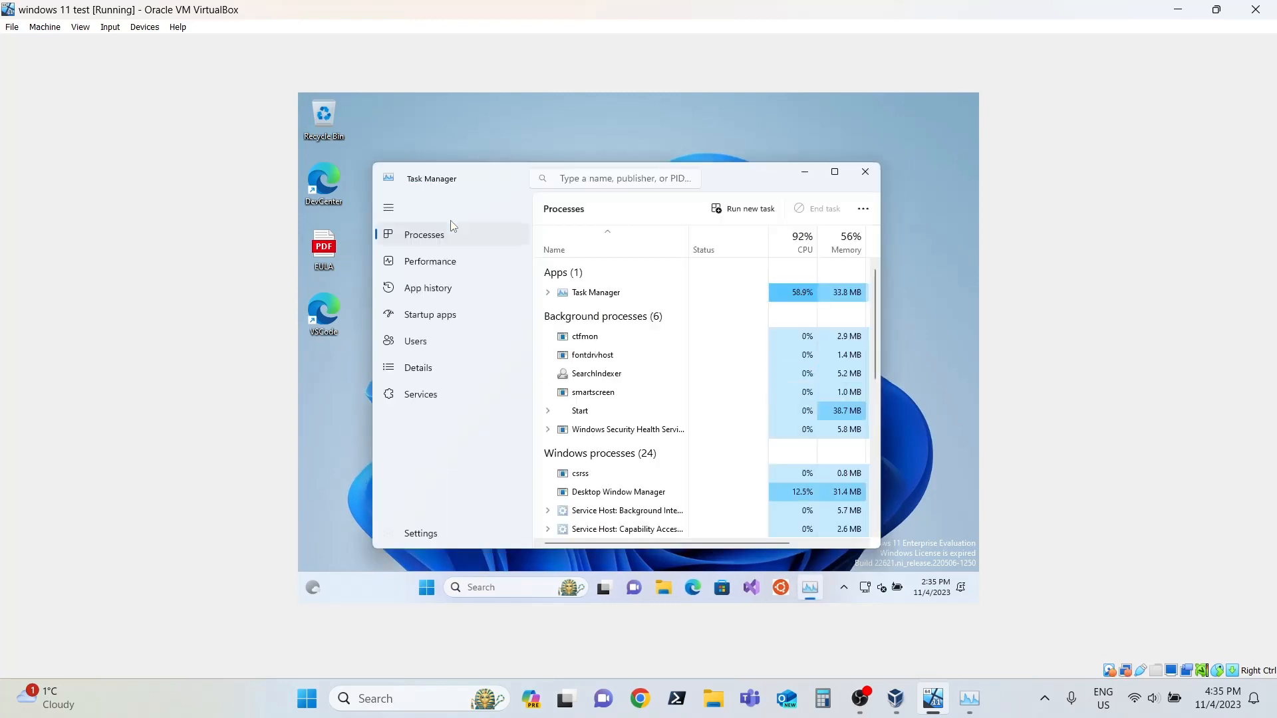
{"action": "left_click", "coordinate": [431, 268]}
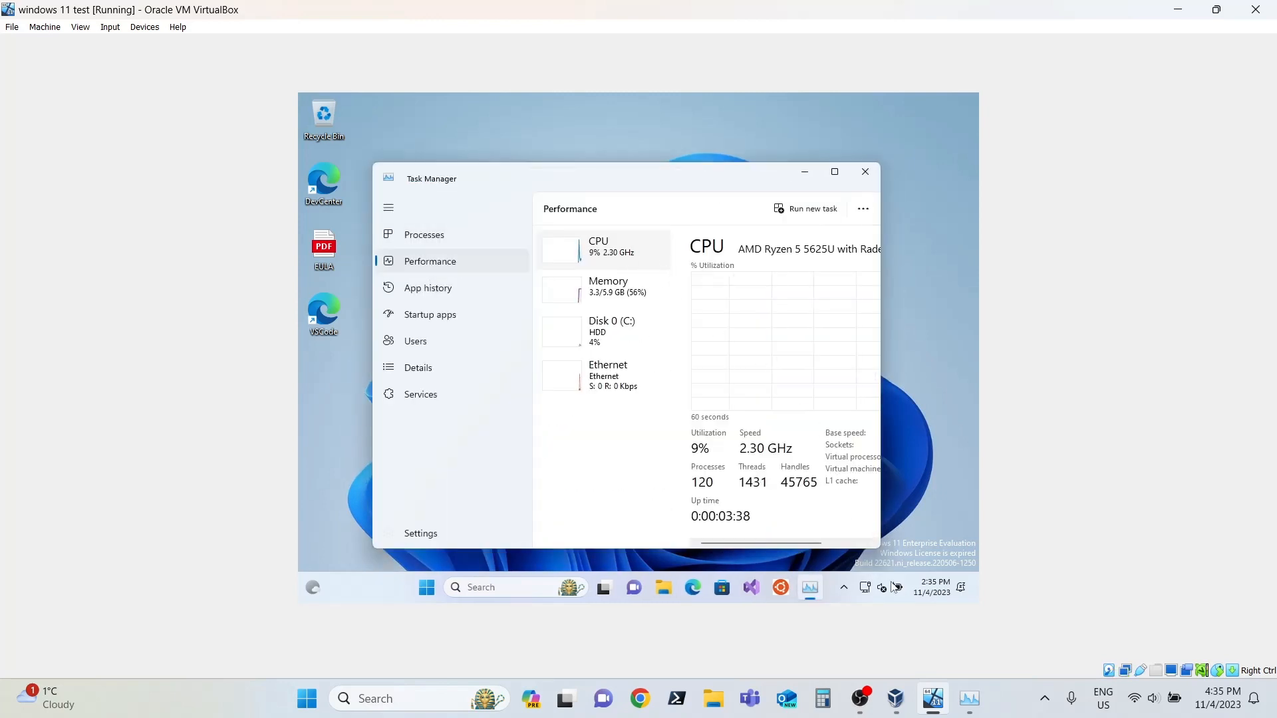
{"action": "left_click_drag", "start_coordinate": [884, 547], "coordinate": [976, 547]}
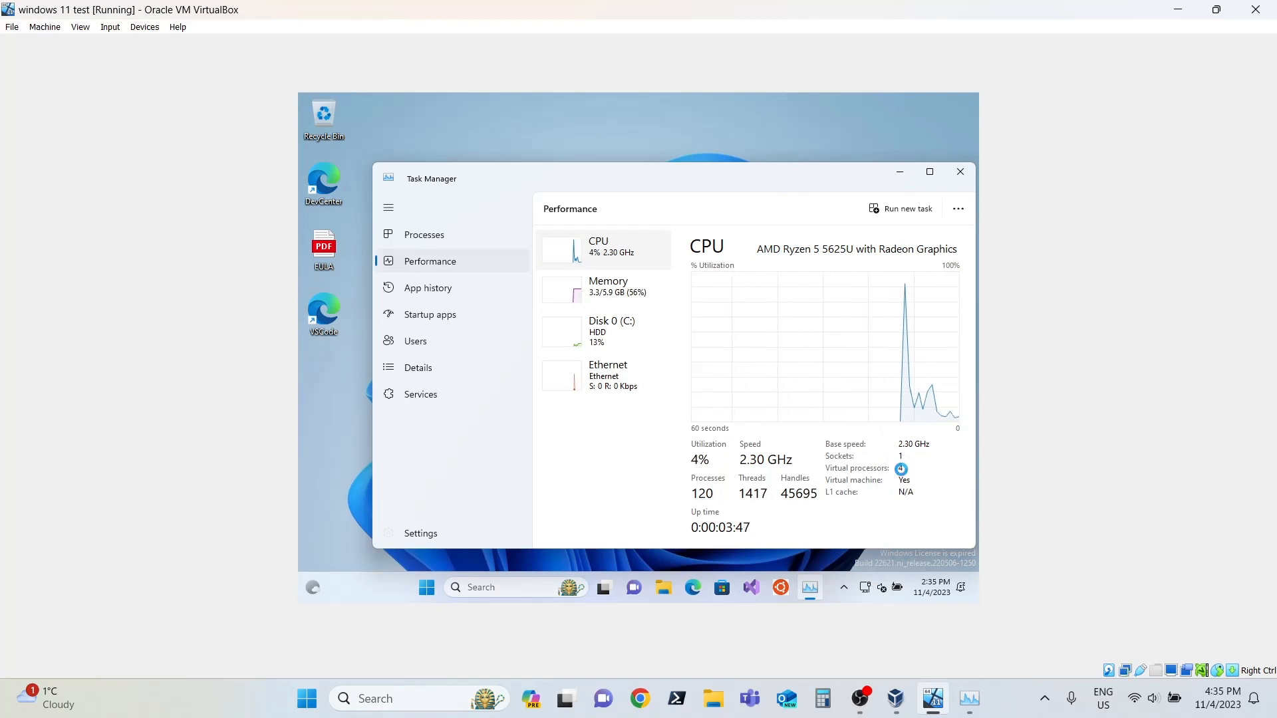
{"action": "left_click", "coordinate": [962, 174]}
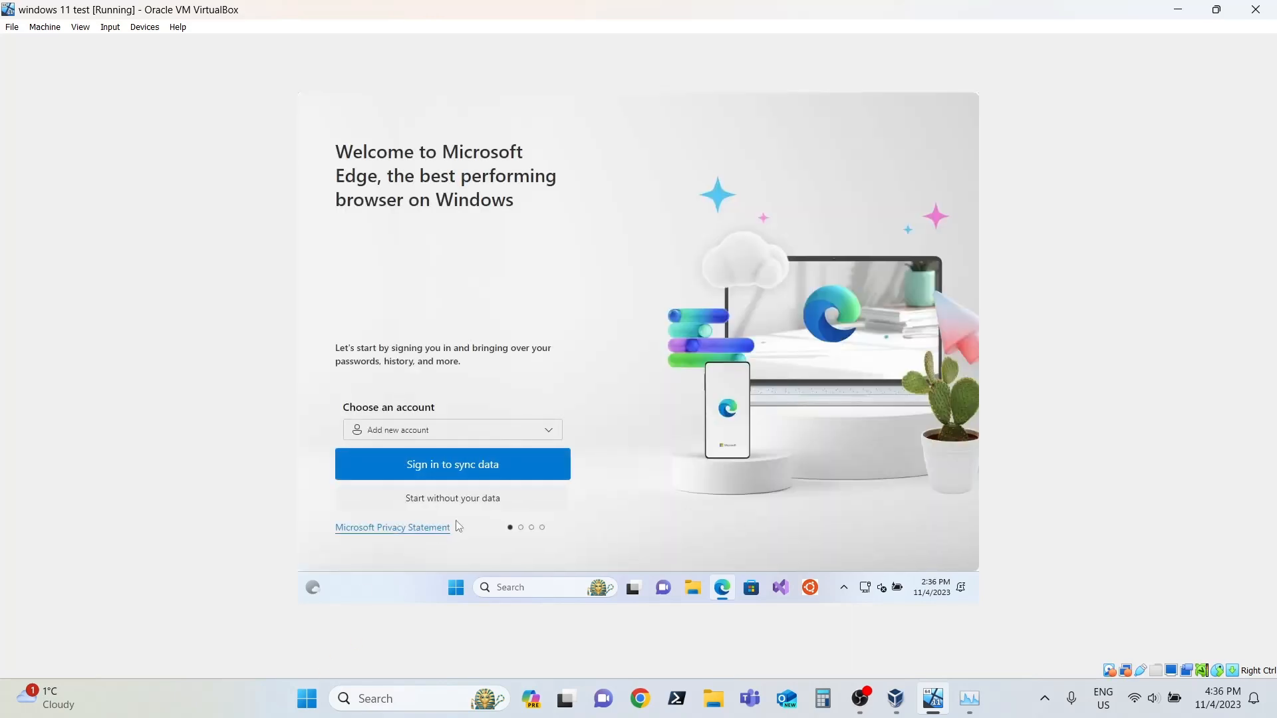
Step: Complete Microsoft Edge's first-run setup without signing in or importing Google data, keeping regular data import from other browsers enabled
{"action": "left_click", "coordinate": [486, 502]}
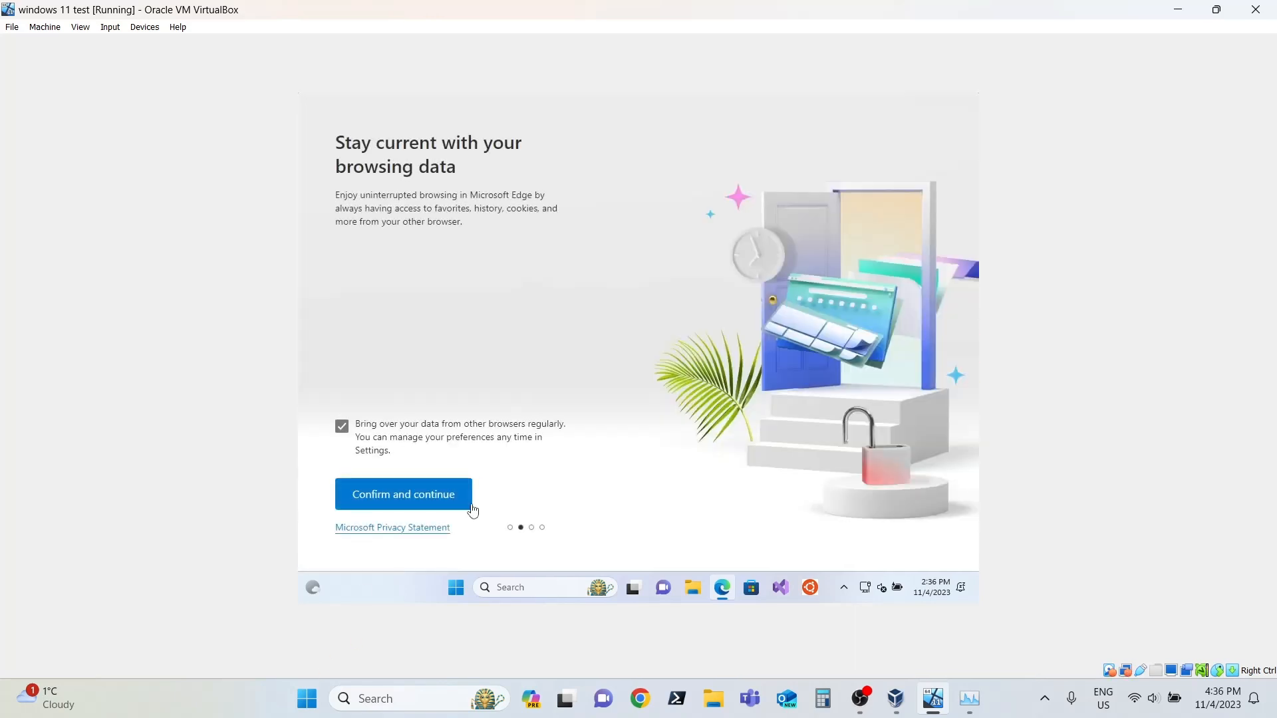
{"action": "left_click", "coordinate": [442, 501]}
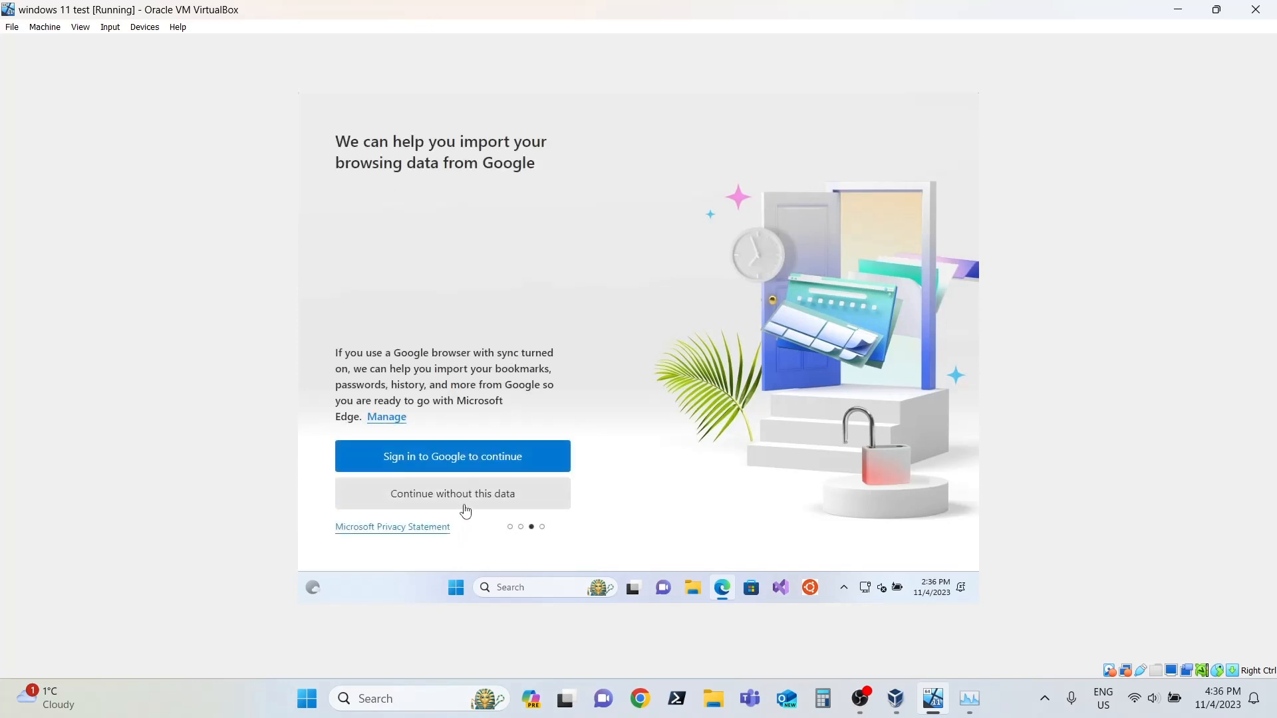
{"action": "left_click", "coordinate": [465, 506]}
{"action": "left_click", "coordinate": [448, 509]}
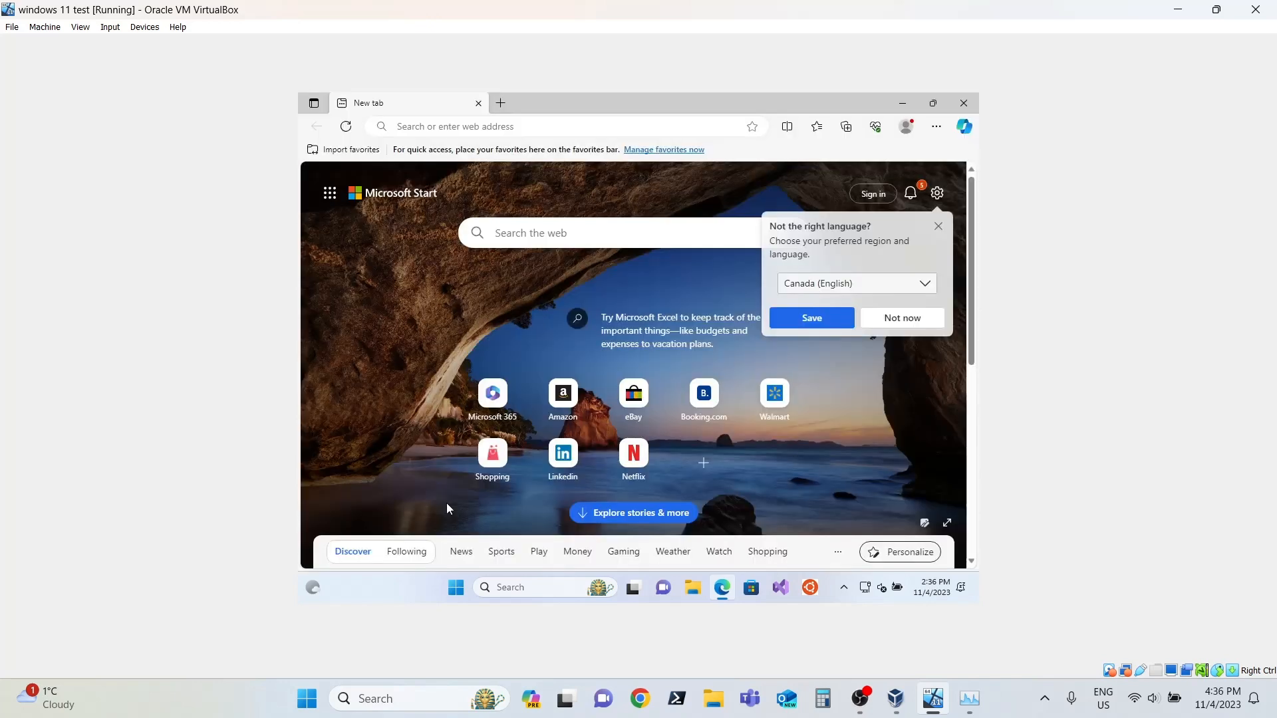
{"action": "left_click", "coordinate": [535, 127]}
{"action": "type", "text": "go"}
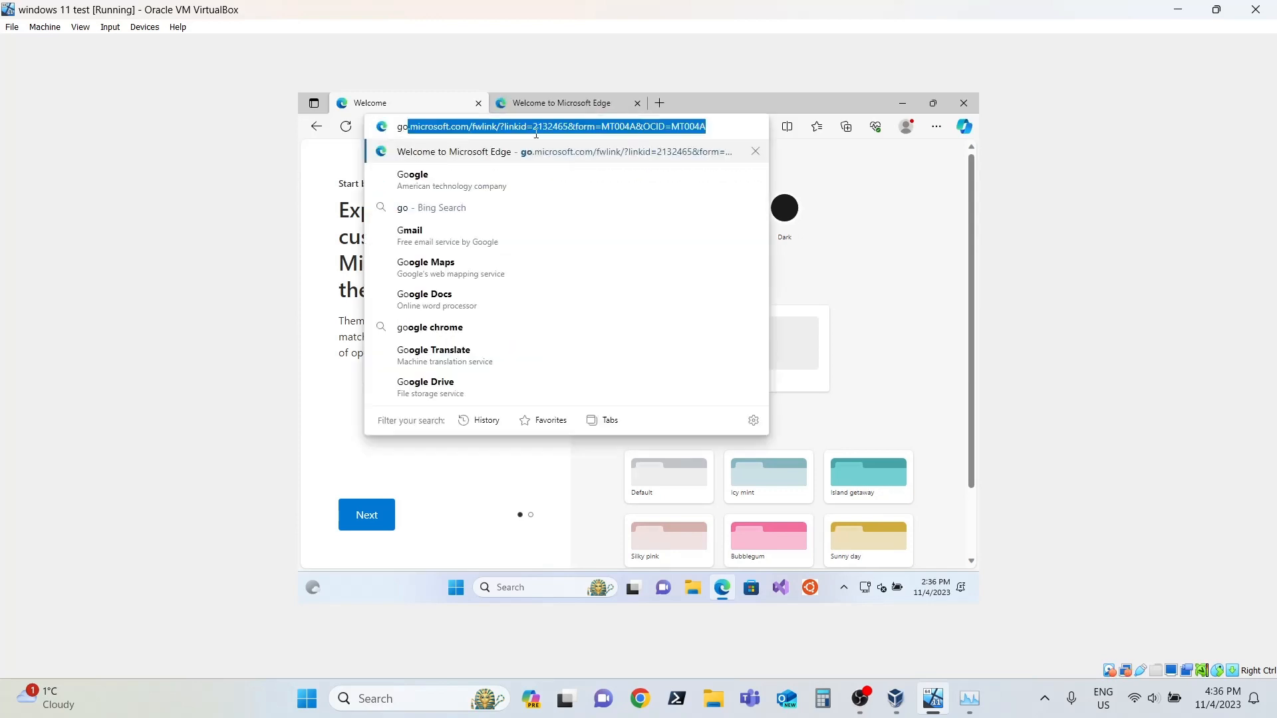
{"action": "type", "text": "ogel.ca"}
{"action": "key", "text": "Return"}
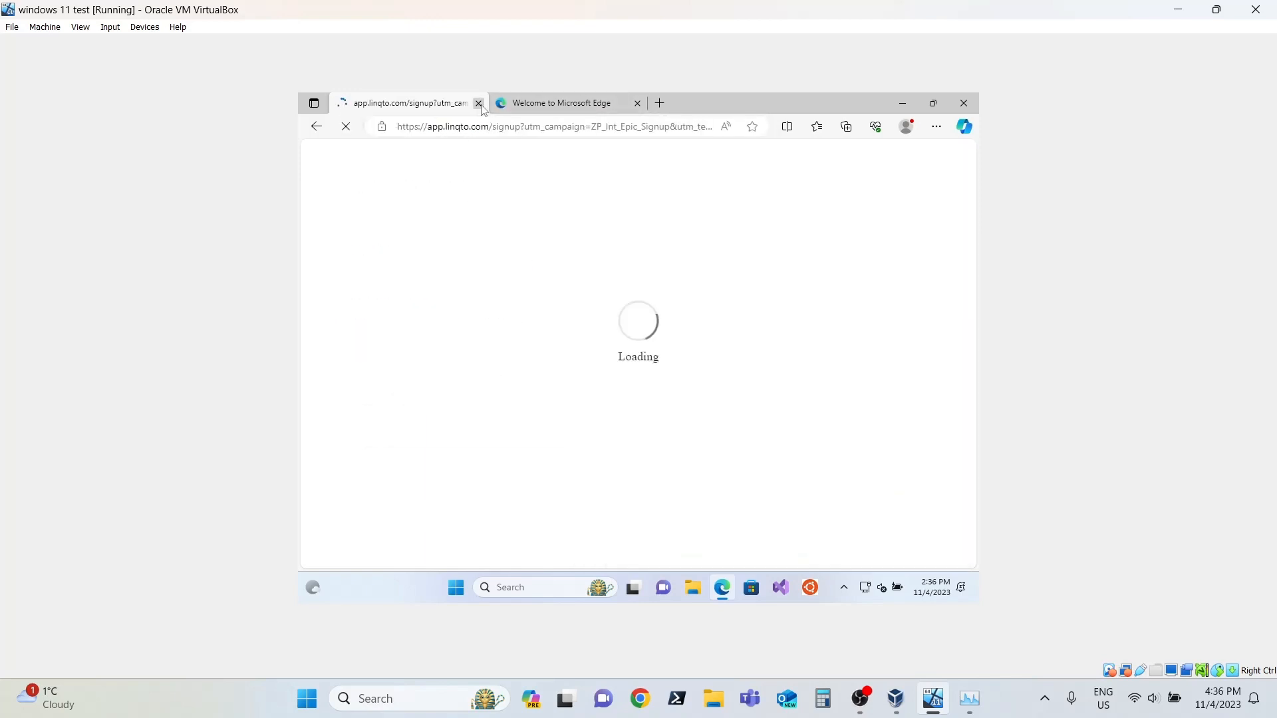
{"action": "left_click", "coordinate": [479, 104]}
Step: Load google.com in the remaining Microsoft Edge tab of the guest
{"action": "left_click", "coordinate": [508, 128]}
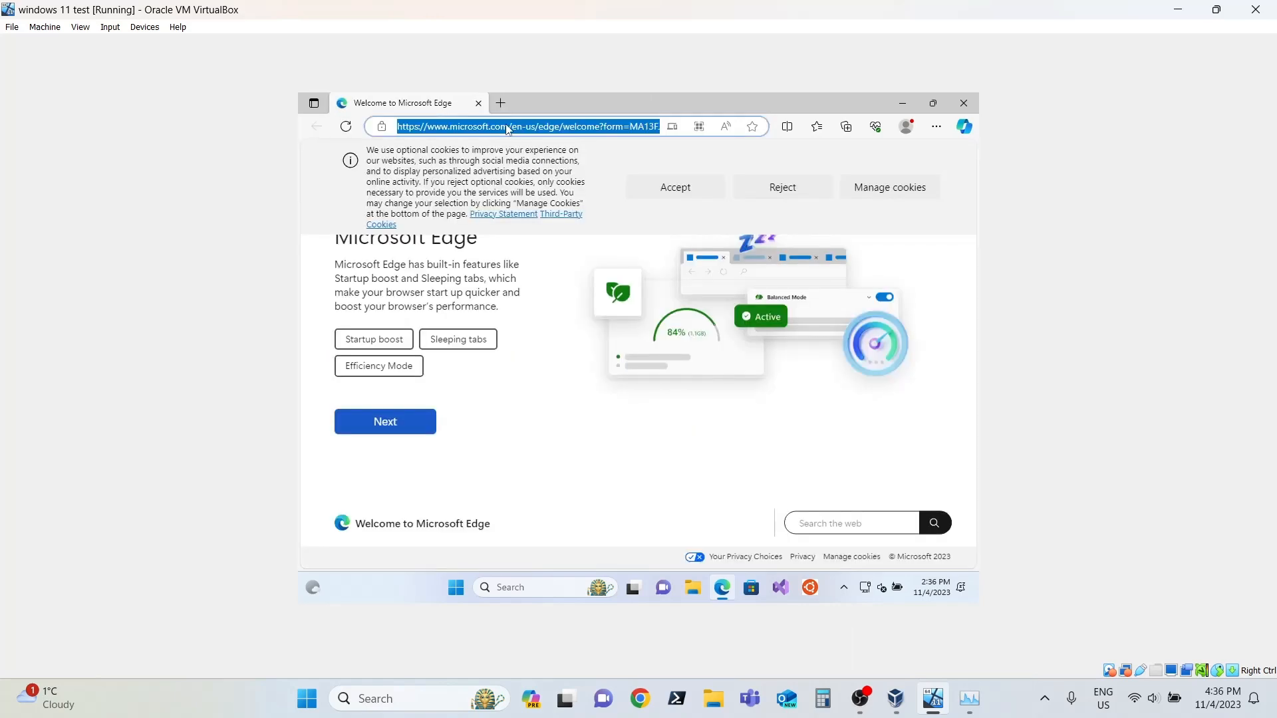
{"action": "type", "text": "google.com"}
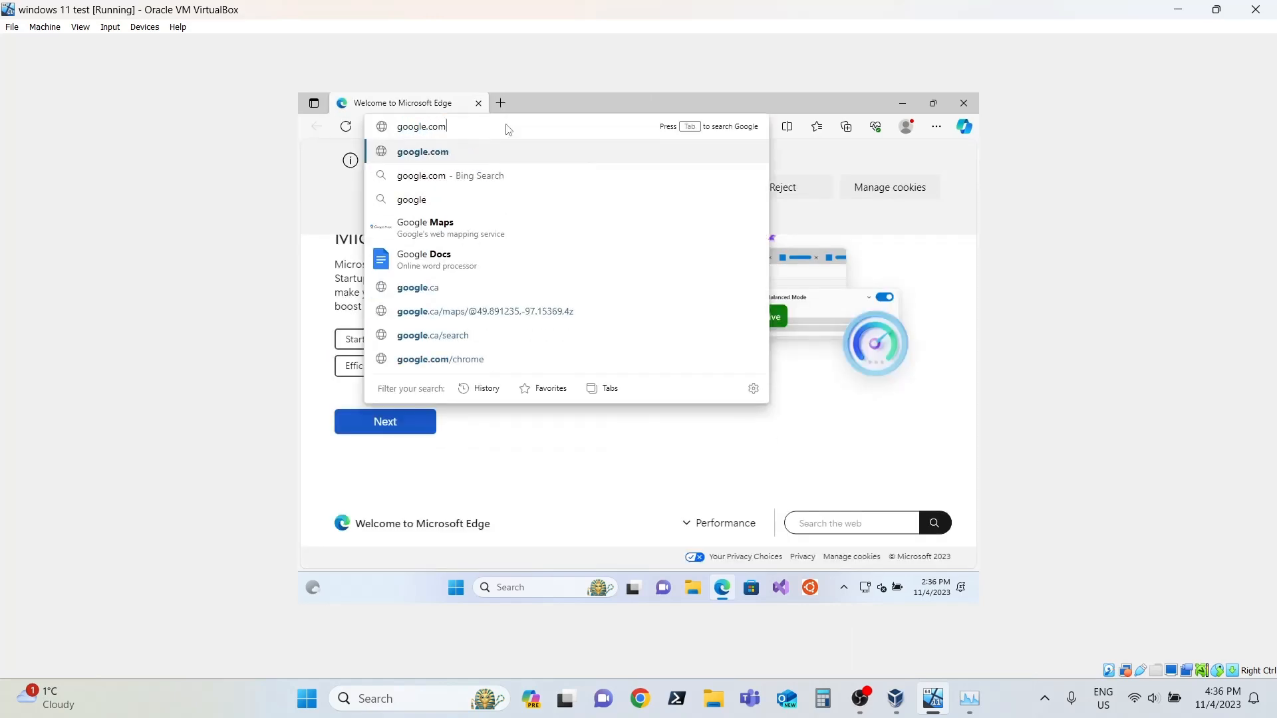
{"action": "key", "text": "Return"}
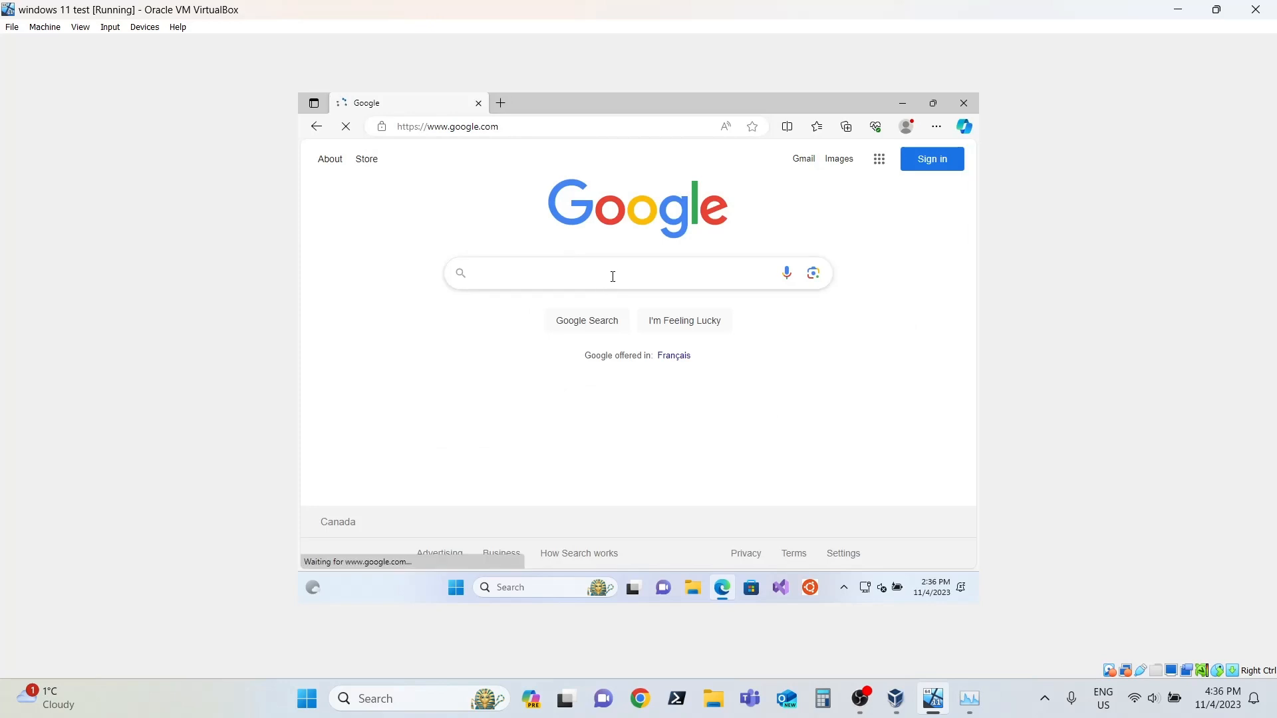
Step: Run the trending Google search about the Scotiabank executive and look through the news results
{"action": "left_click", "coordinate": [612, 276]}
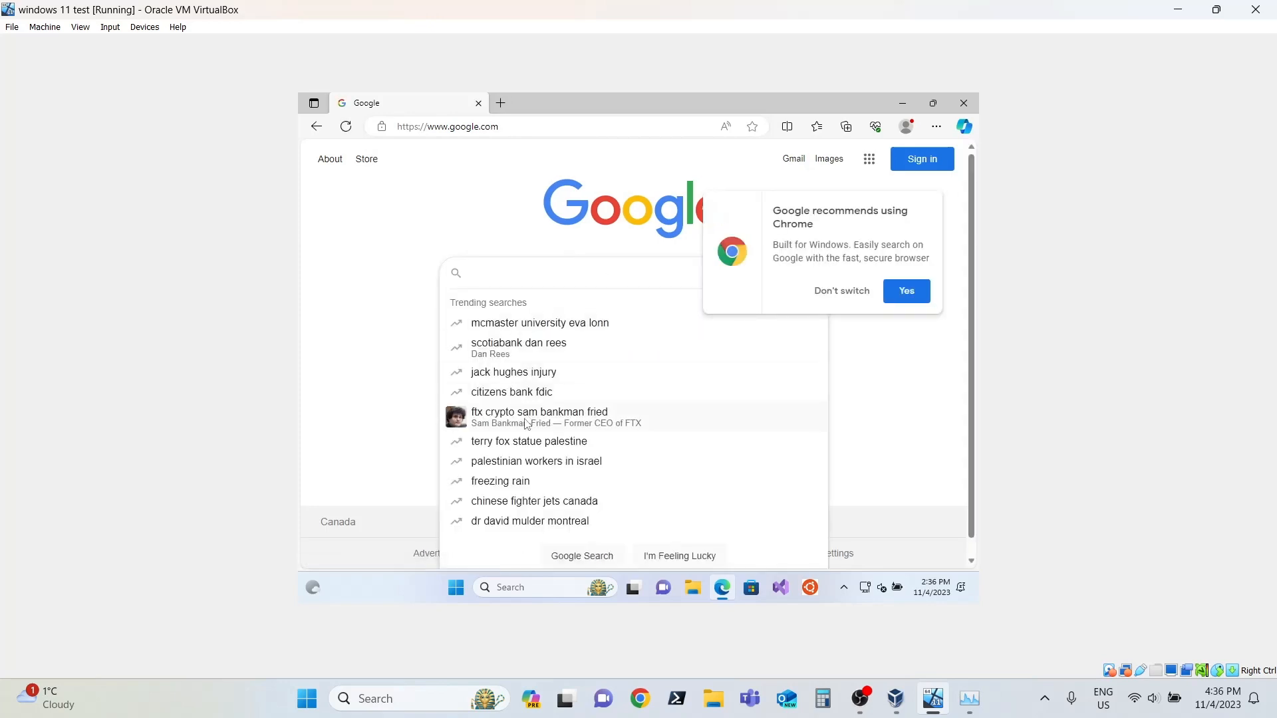
{"action": "left_click", "coordinate": [517, 345]}
{"action": "scroll", "coordinate": [532, 426], "scroll_direction": "down", "scroll_amount": 3}
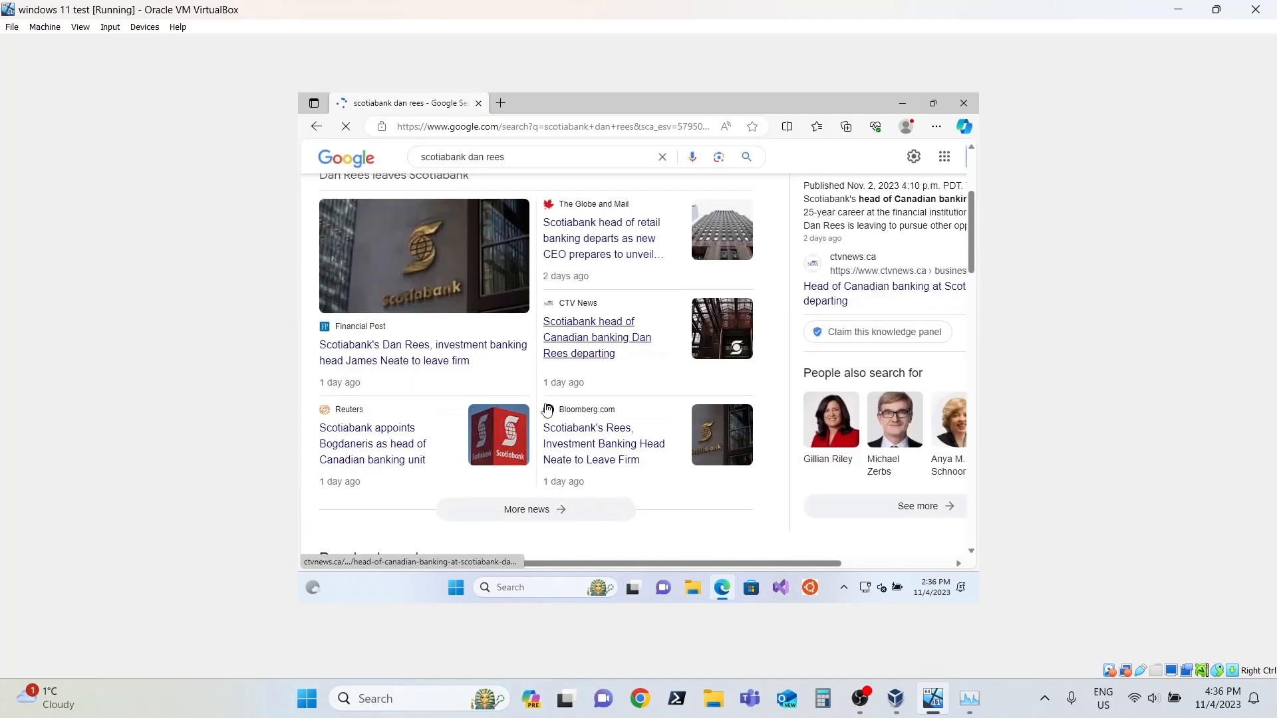
Step: Open the Financial Post article about the Scotiabank departures, skim its content, and close the guest's browser
{"action": "left_click", "coordinate": [380, 344]}
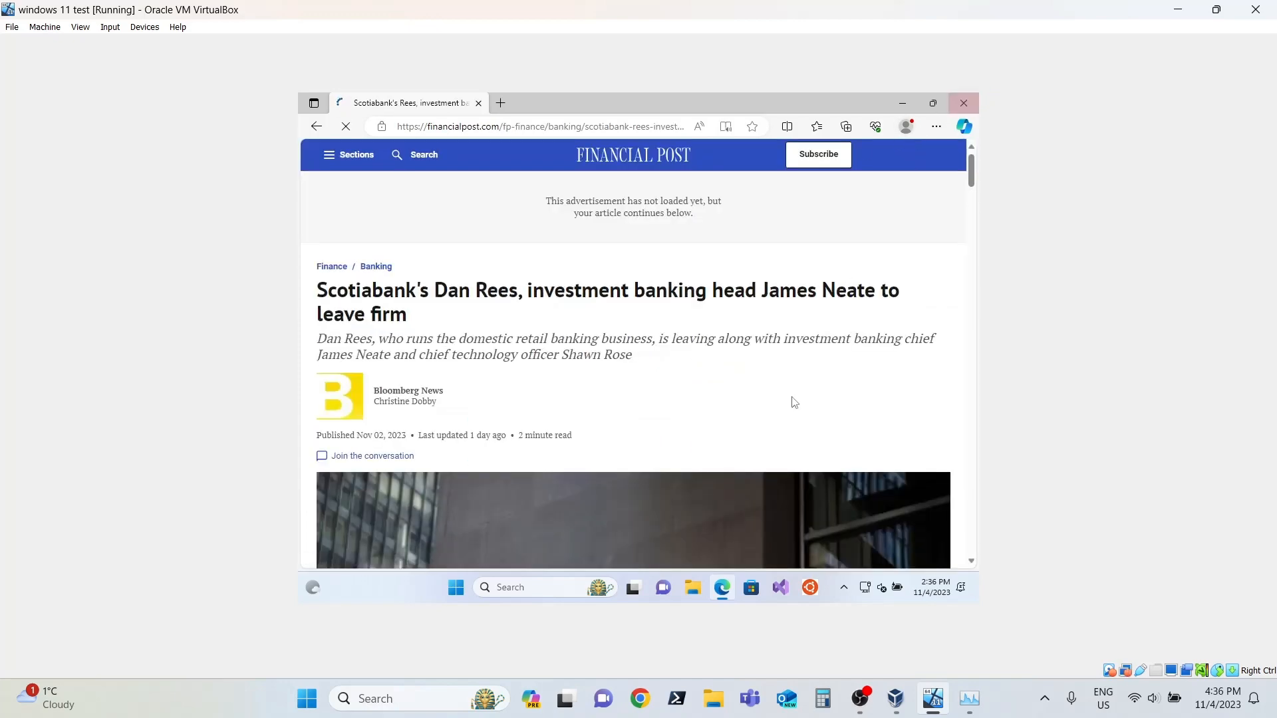
{"action": "scroll", "coordinate": [792, 399], "scroll_direction": "down", "scroll_amount": 3}
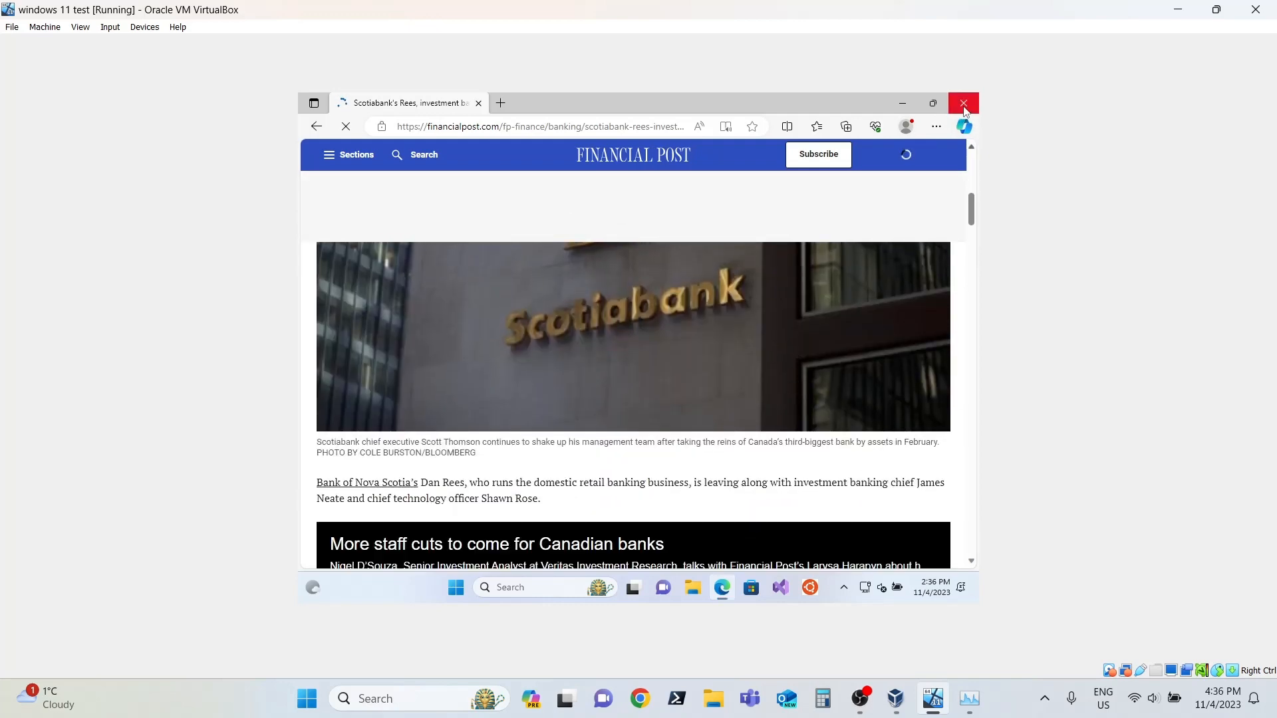
{"action": "left_click", "coordinate": [964, 103]}
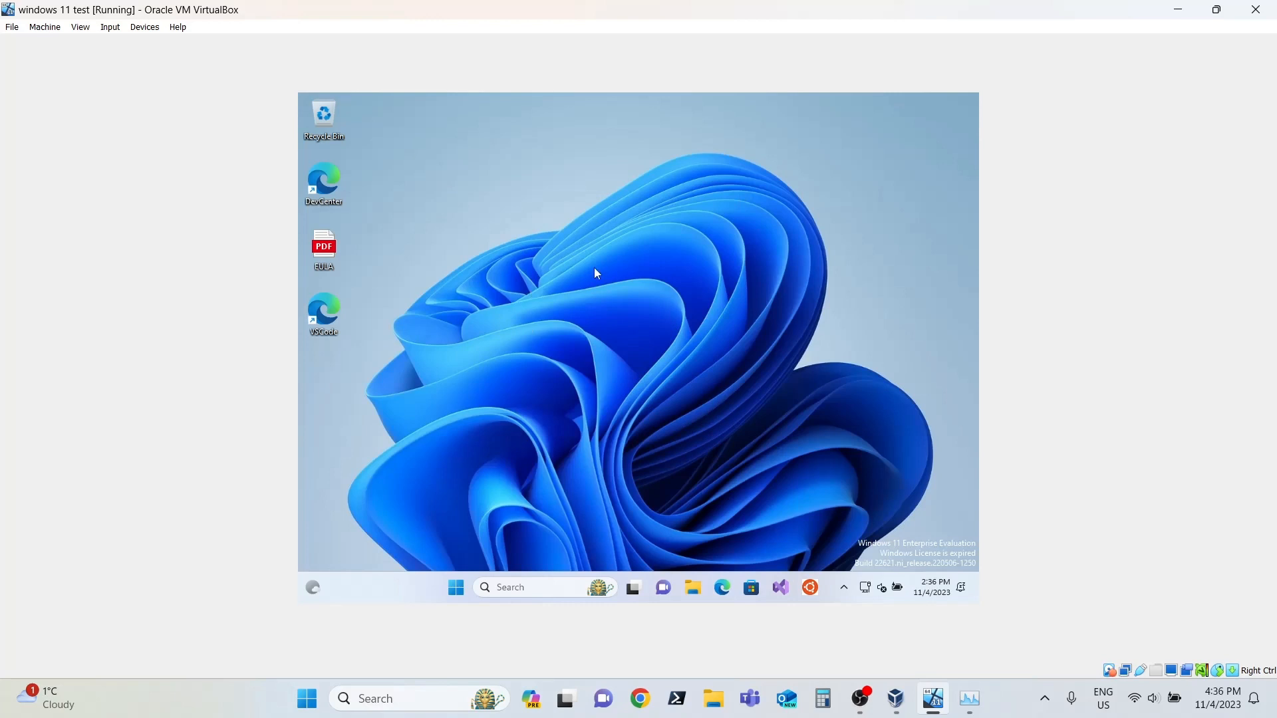